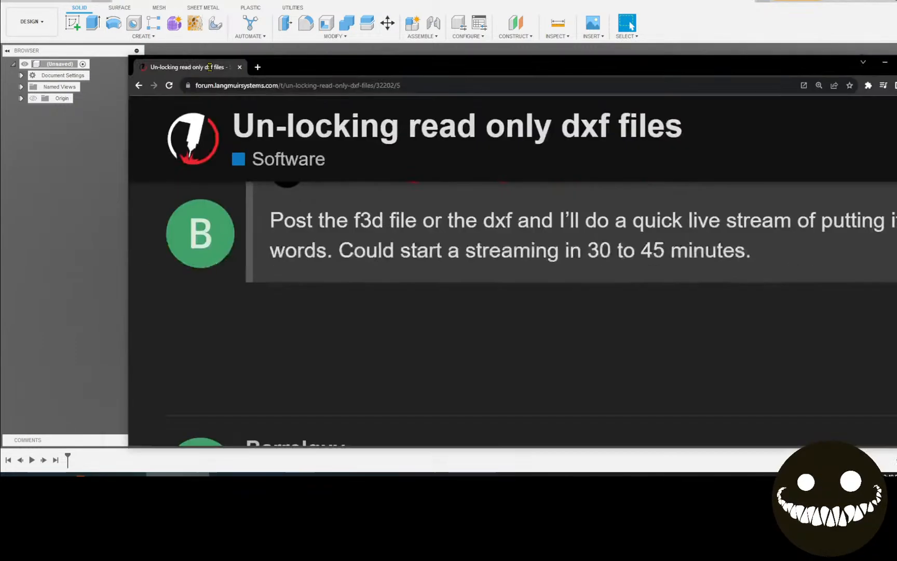
Scroll the read-only DXF thread and download the Minnesota_Outline.dxf (187 KB) attachment
{"action": "scroll", "coordinate": [431, 266], "scroll_direction": "up", "scroll_amount": 15}
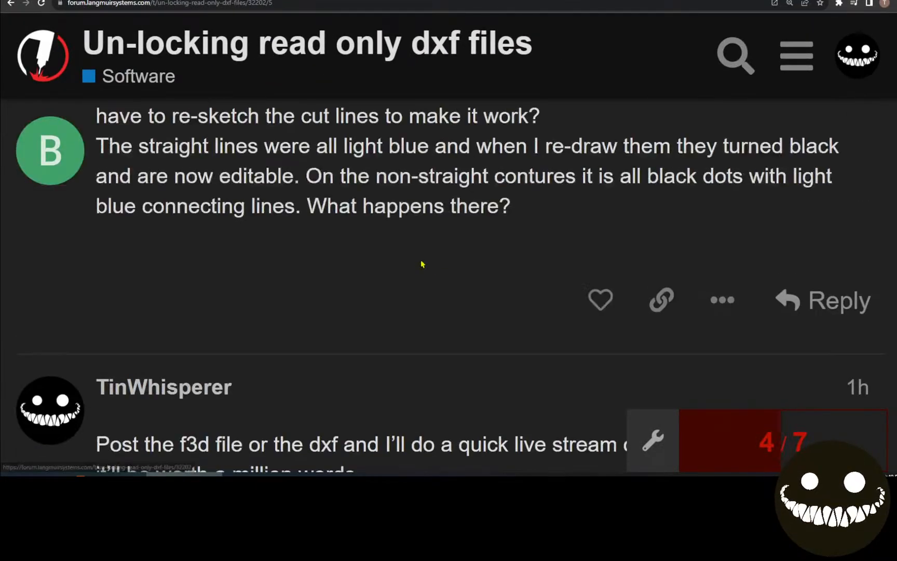
{"action": "scroll", "coordinate": [416, 264], "scroll_direction": "up", "scroll_amount": 3}
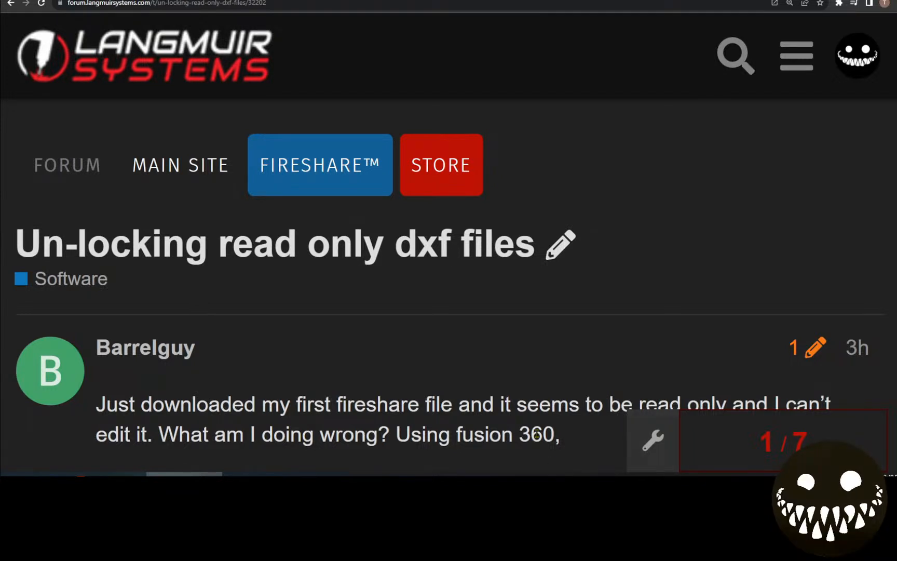
{"action": "scroll", "coordinate": [537, 433], "scroll_direction": "down", "scroll_amount": 3}
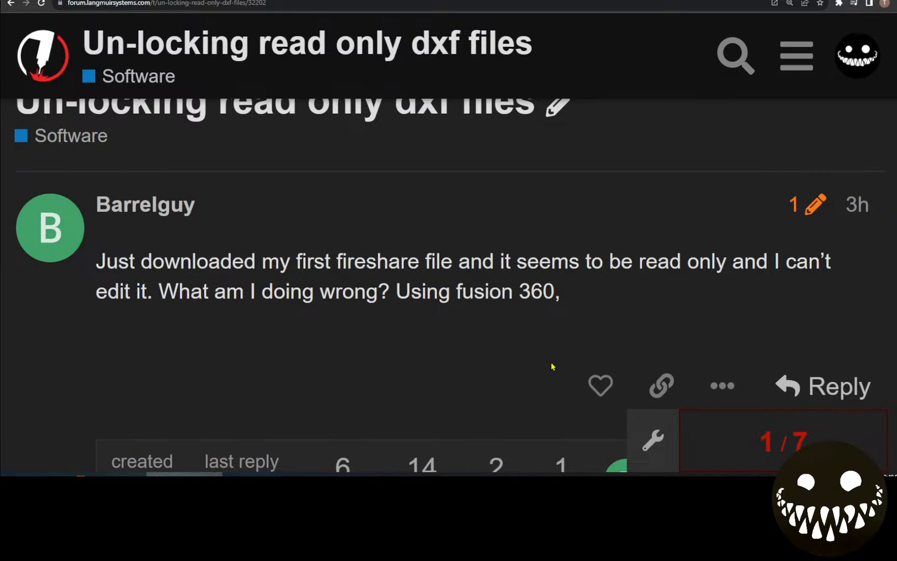
{"action": "scroll", "coordinate": [373, 335], "scroll_direction": "down", "scroll_amount": 1}
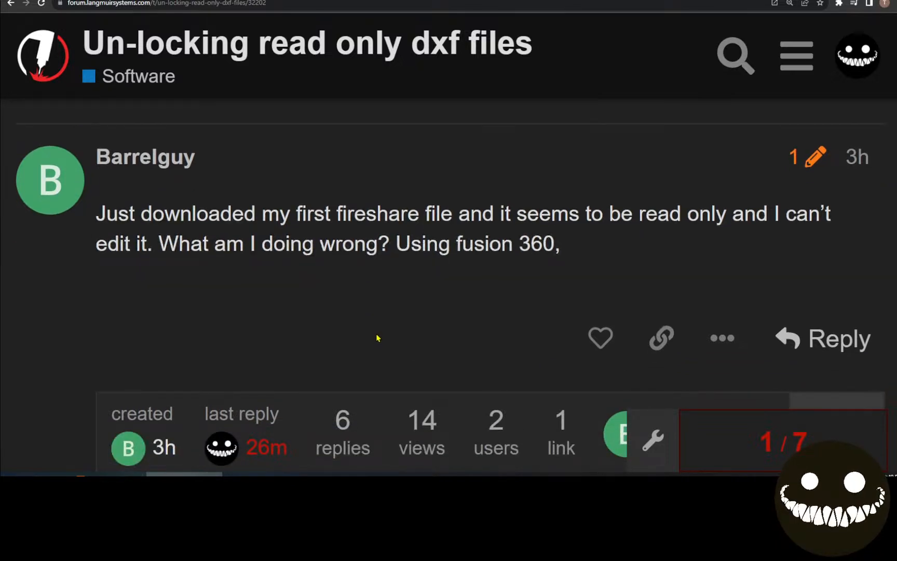
{"action": "scroll", "coordinate": [386, 349], "scroll_direction": "down", "scroll_amount": 10}
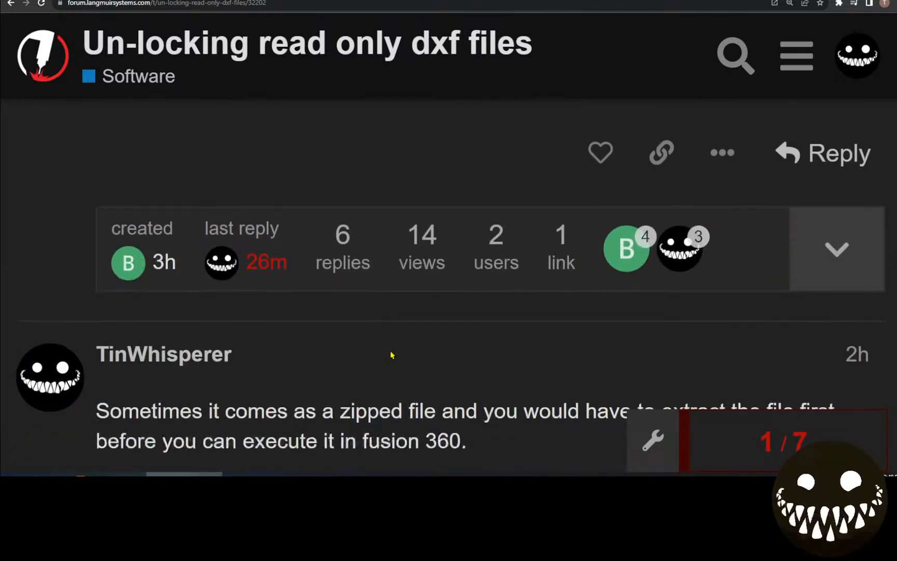
{"action": "scroll", "coordinate": [398, 355], "scroll_direction": "down", "scroll_amount": 5}
{"action": "scroll", "coordinate": [491, 294], "scroll_direction": "up", "scroll_amount": 4}
{"action": "scroll", "coordinate": [400, 342], "scroll_direction": "down", "scroll_amount": 5}
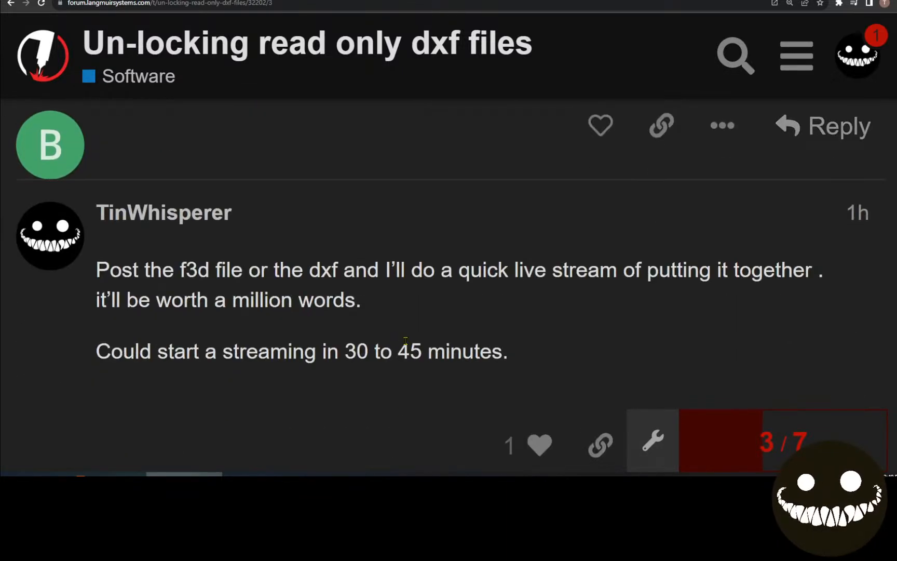
{"action": "scroll", "coordinate": [325, 345], "scroll_direction": "down", "scroll_amount": 10}
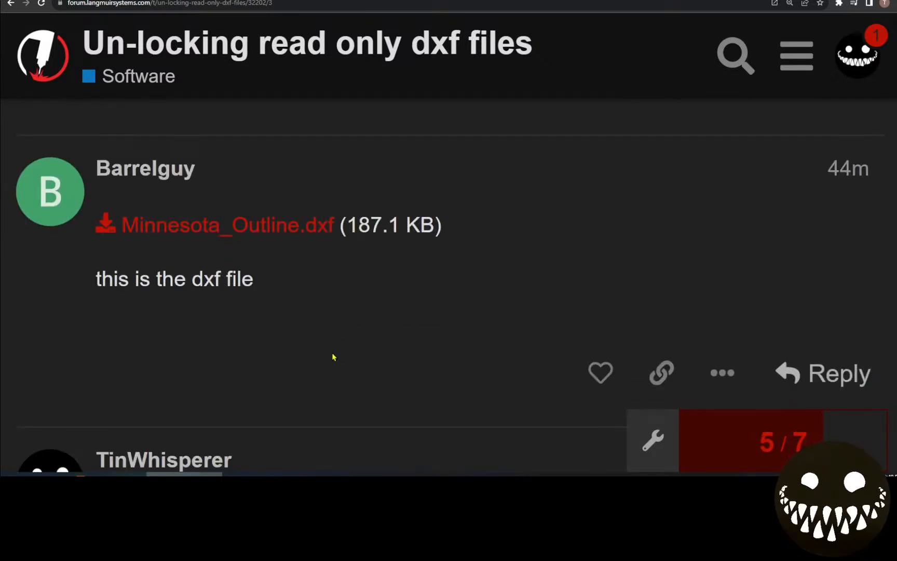
{"action": "left_click", "coordinate": [295, 230]}
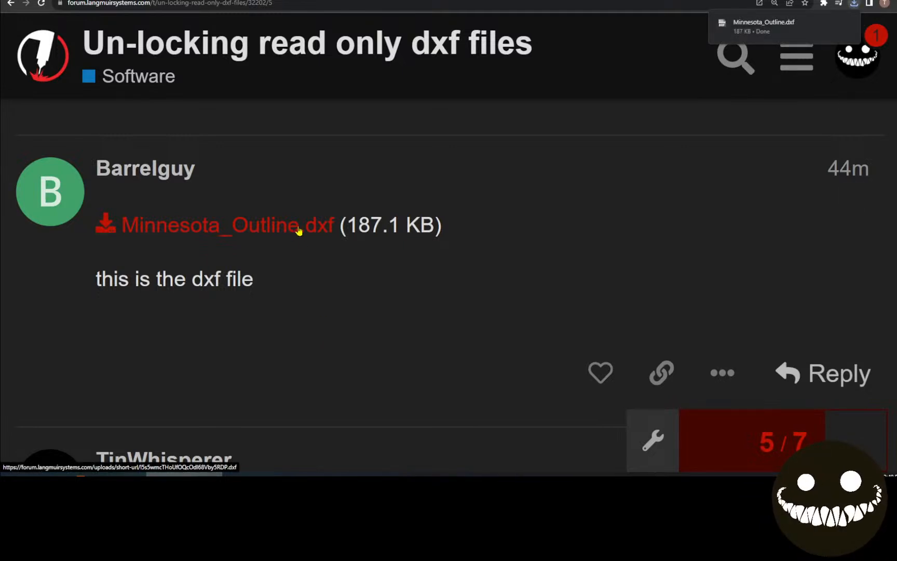
Check the forum notifications list, close it and scroll back up the thread
{"action": "scroll", "coordinate": [581, 225], "scroll_direction": "down", "scroll_amount": 15}
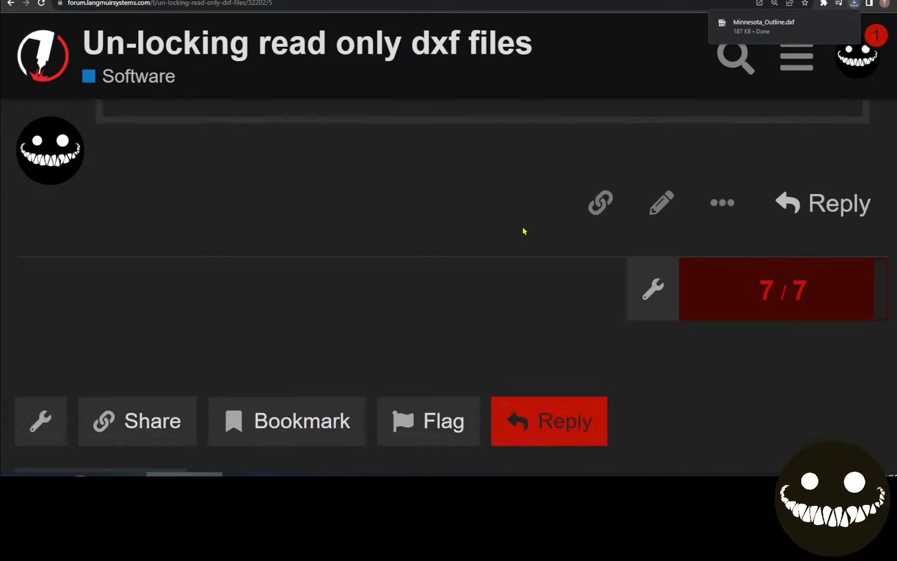
{"action": "left_click", "coordinate": [858, 57]}
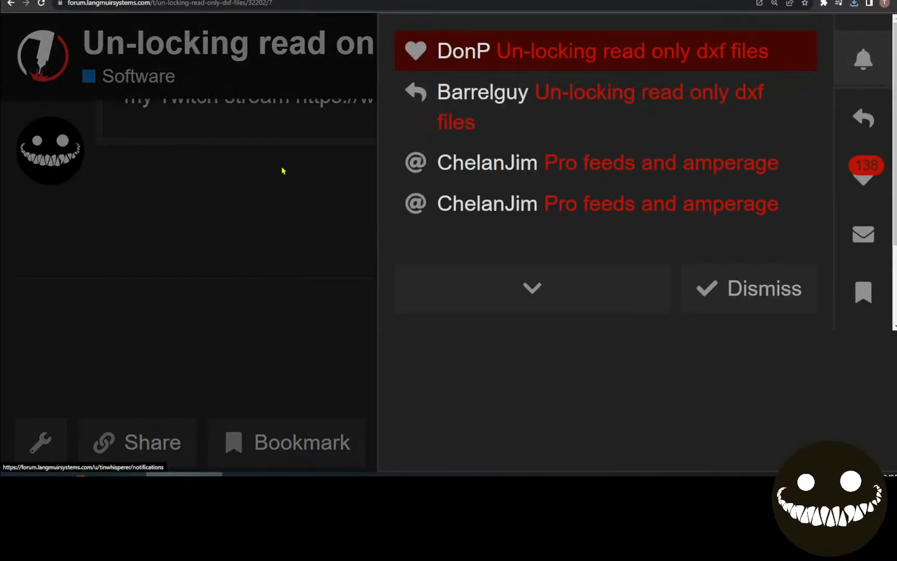
{"action": "left_click", "coordinate": [174, 222]}
{"action": "scroll", "coordinate": [367, 320], "scroll_direction": "up", "scroll_amount": 6}
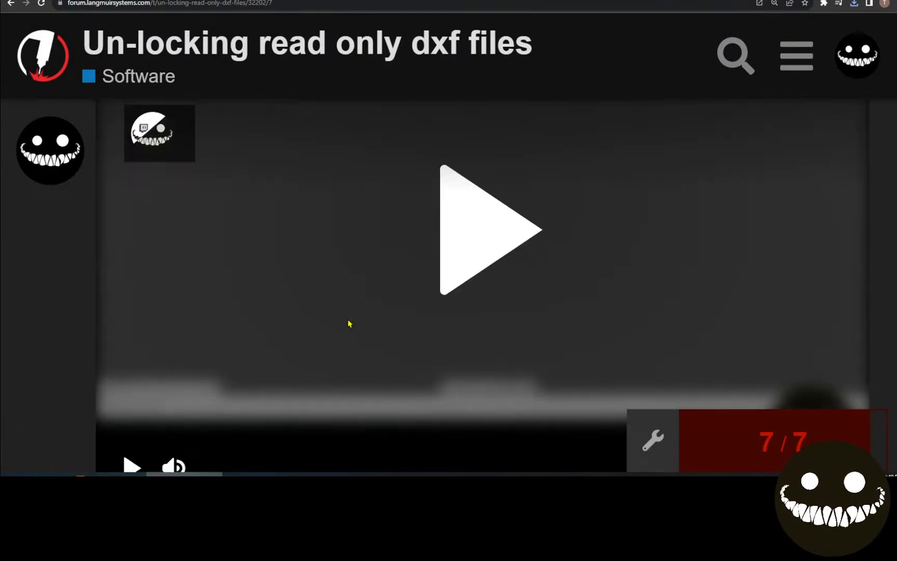
{"action": "scroll", "coordinate": [349, 322], "scroll_direction": "up", "scroll_amount": 8}
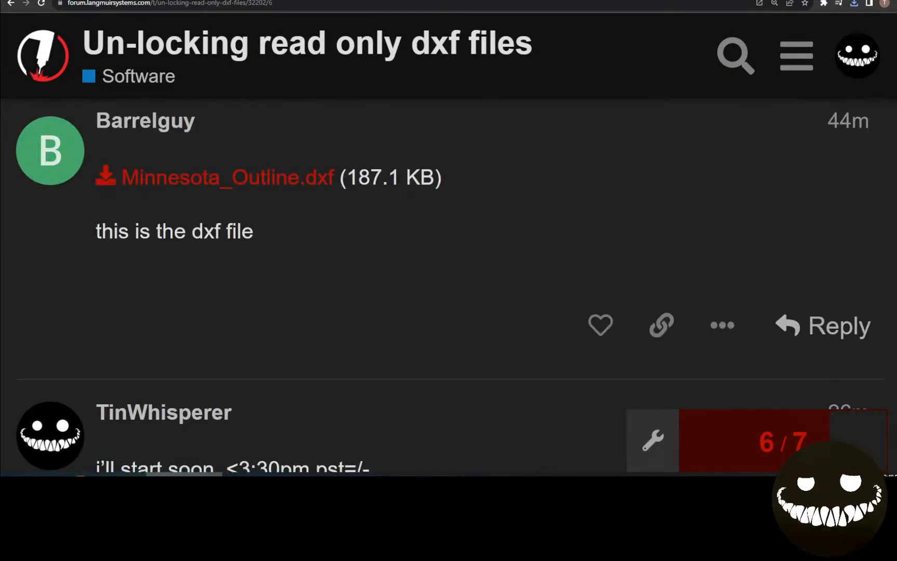
Insert Minnesota_Outline.dxf from Downloads as a sketch on the horizontal XY plane
{"action": "left_click", "coordinate": [125, 474]}
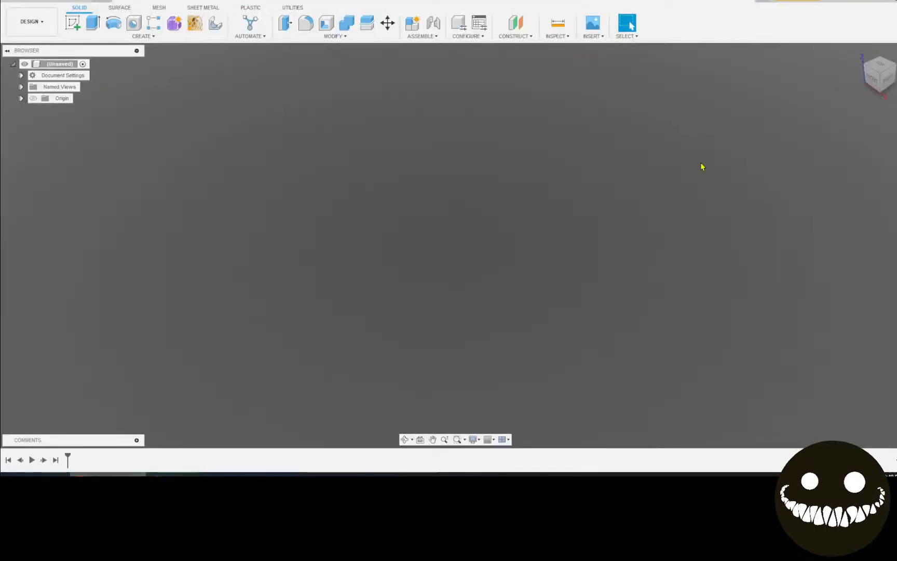
{"action": "left_click", "coordinate": [592, 29]}
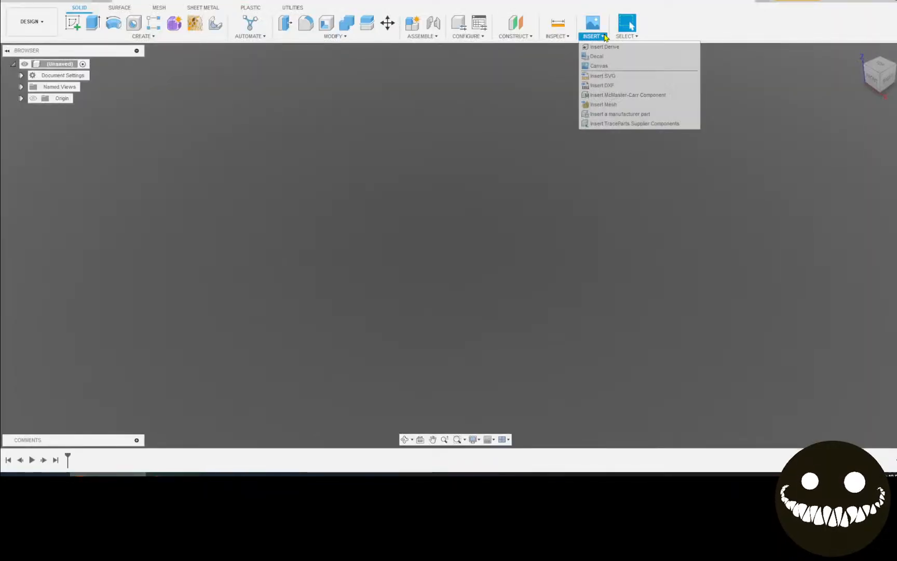
{"action": "left_click", "coordinate": [611, 84]}
{"action": "left_click", "coordinate": [509, 248]}
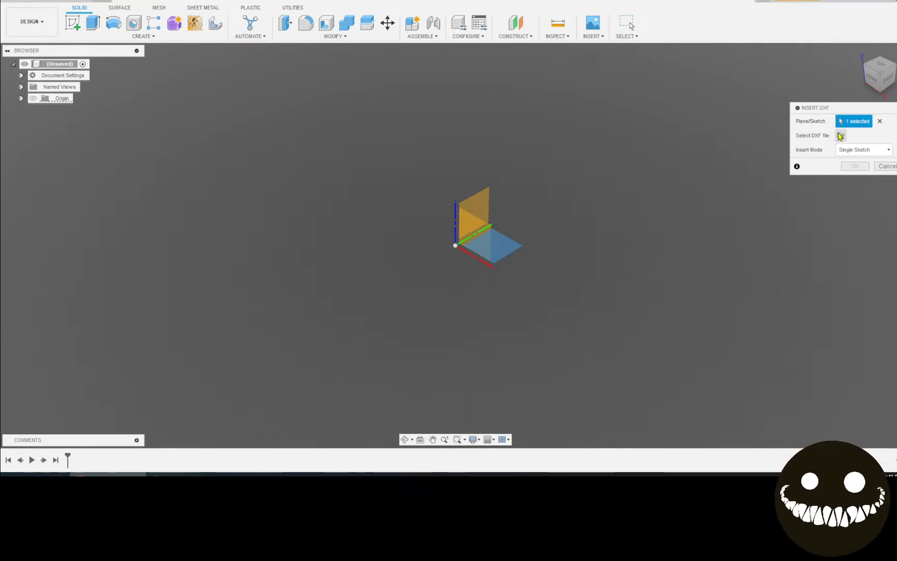
{"action": "left_click", "coordinate": [841, 136]}
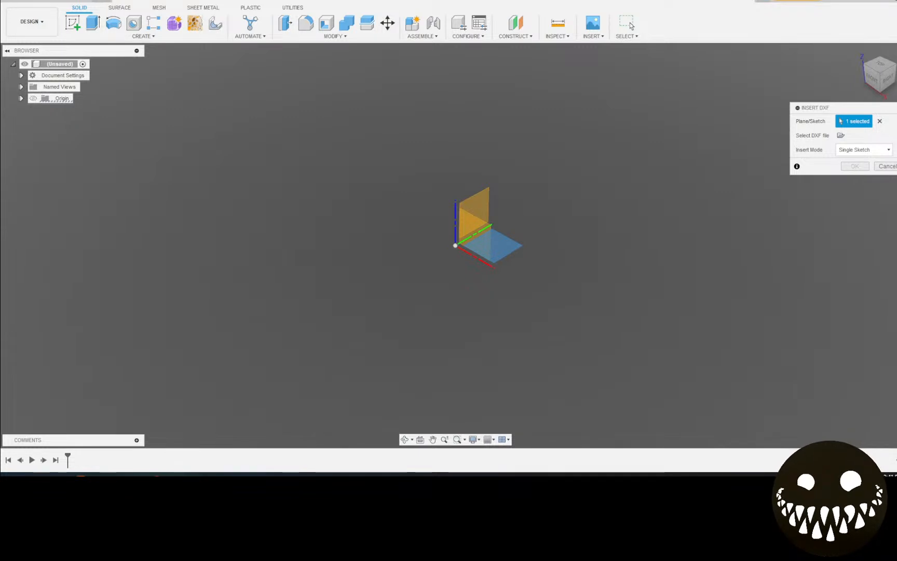
{"action": "left_click", "coordinate": [841, 137]}
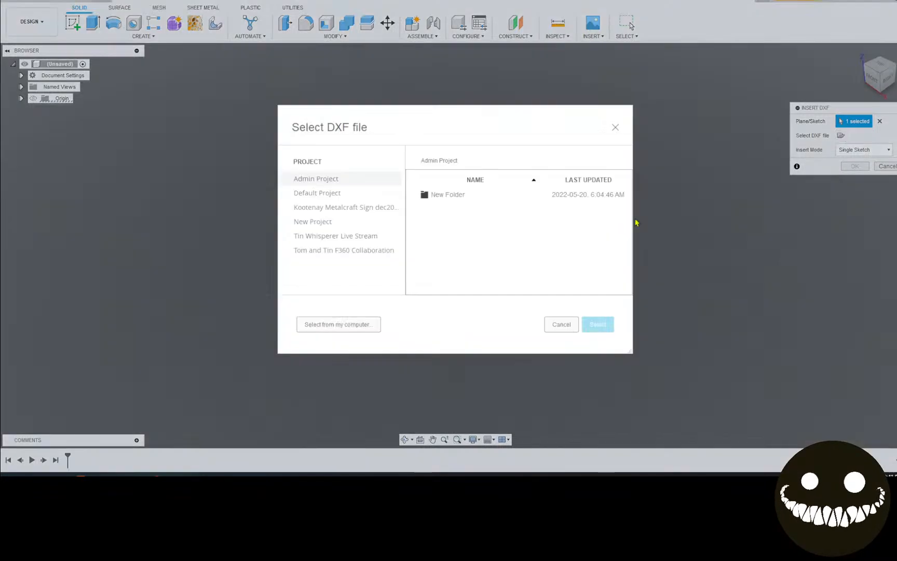
{"action": "left_click", "coordinate": [346, 333]}
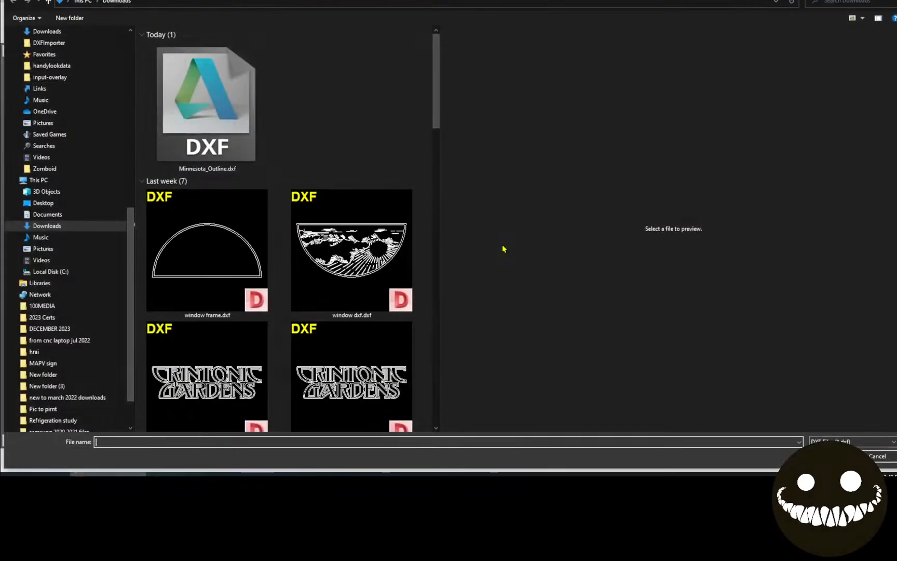
{"action": "left_click", "coordinate": [206, 127]}
{"action": "left_click", "coordinate": [833, 456]}
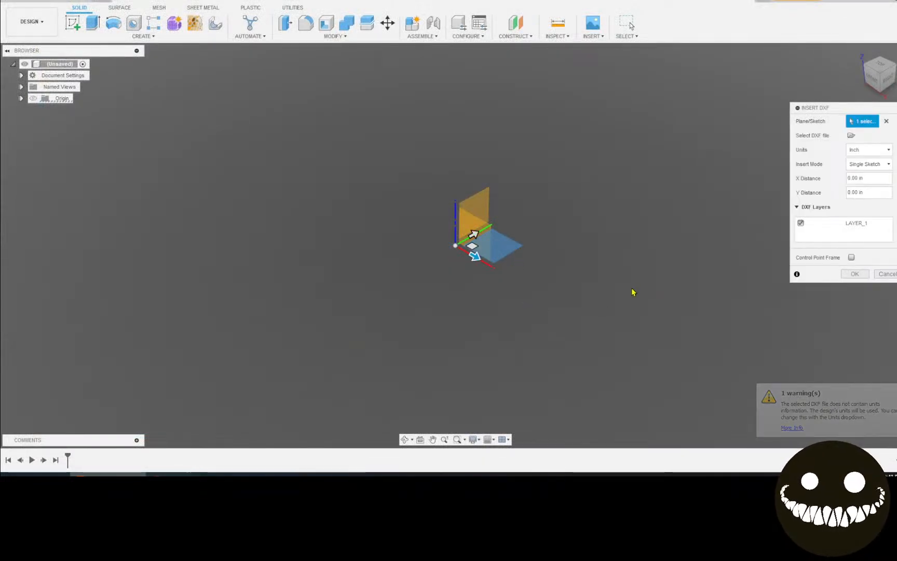
{"action": "left_click", "coordinate": [855, 274]}
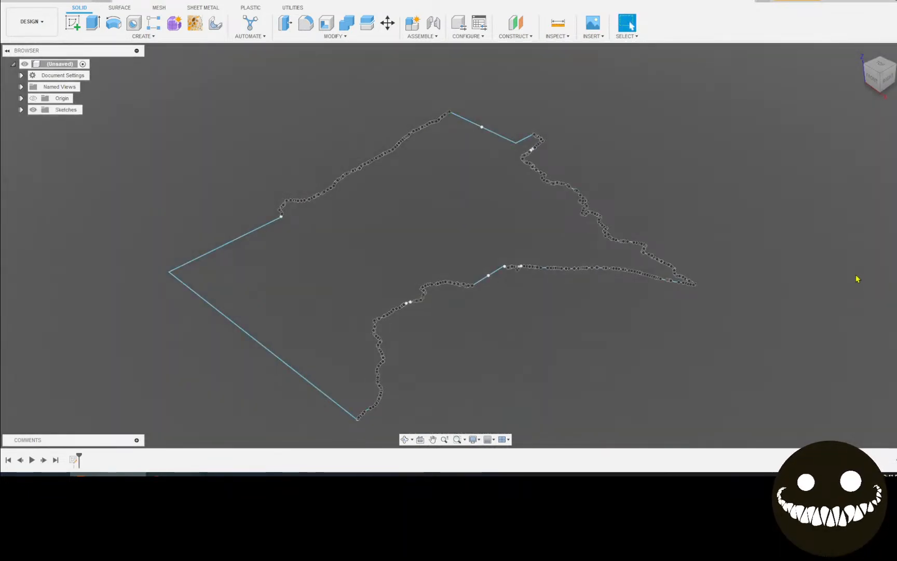
View the outline from TOP, upright and centred, then return to the forum thread
{"action": "left_click", "coordinate": [881, 69]}
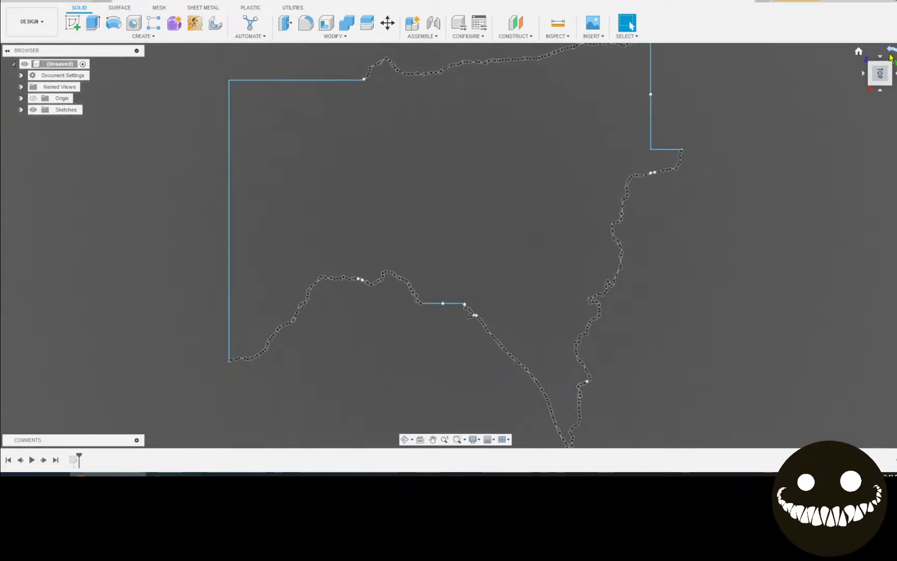
{"action": "left_click", "coordinate": [893, 50]}
{"action": "scroll", "coordinate": [705, 156], "scroll_direction": "down", "scroll_amount": 4}
{"action": "middle_click_drag", "start_coordinate": [683, 165], "coordinate": [631, 168]}
{"action": "key", "text": "Escape"}
{"action": "left_click", "coordinate": [397, 318]}
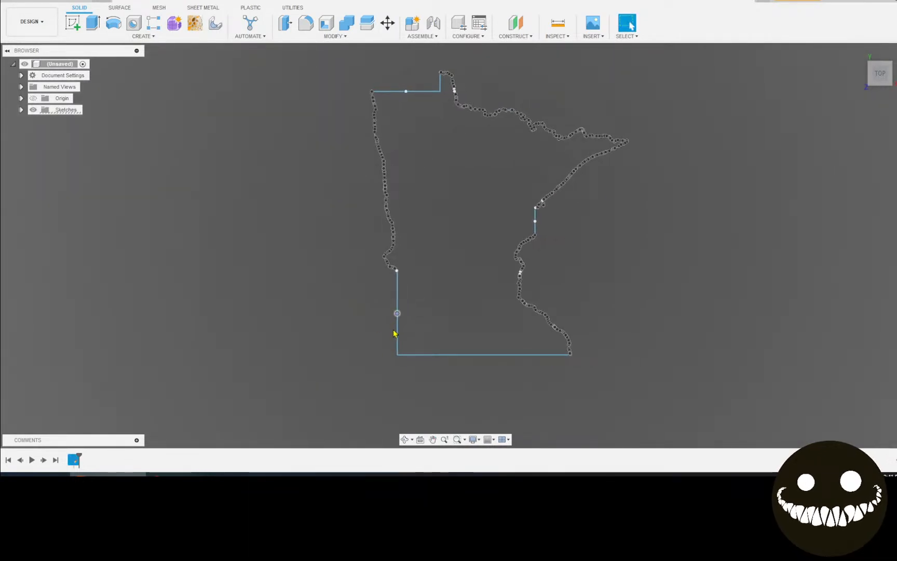
{"action": "left_click", "coordinate": [323, 303]}
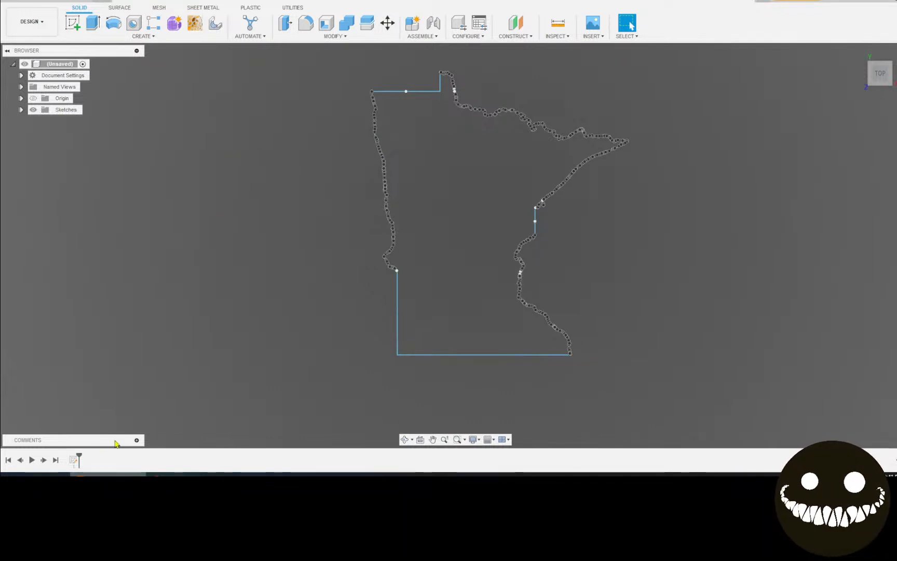
{"action": "left_click", "coordinate": [184, 474]}
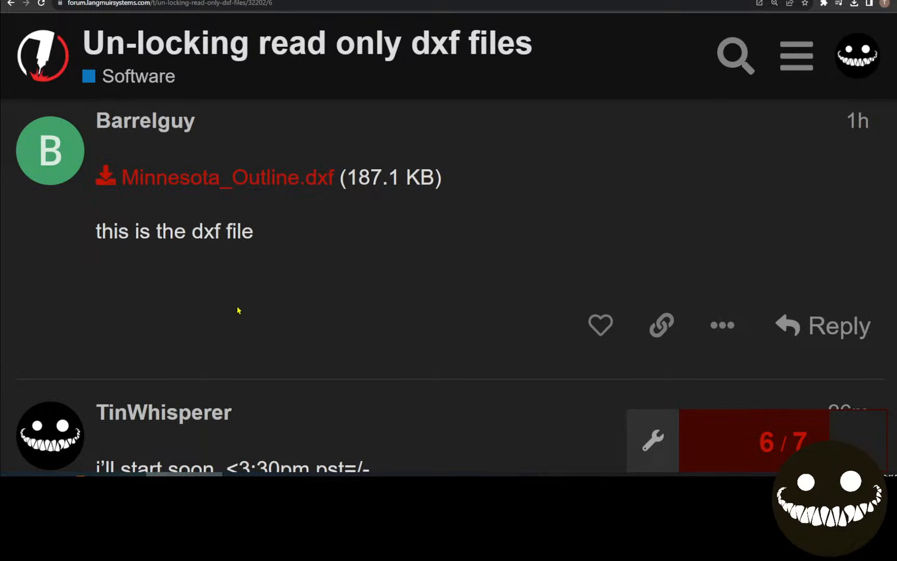
Scroll the forum thread to the post about dotted, non-straight contours
{"action": "scroll", "coordinate": [310, 337], "scroll_direction": "up", "scroll_amount": 10}
{"action": "scroll", "coordinate": [301, 341], "scroll_direction": "up", "scroll_amount": 4}
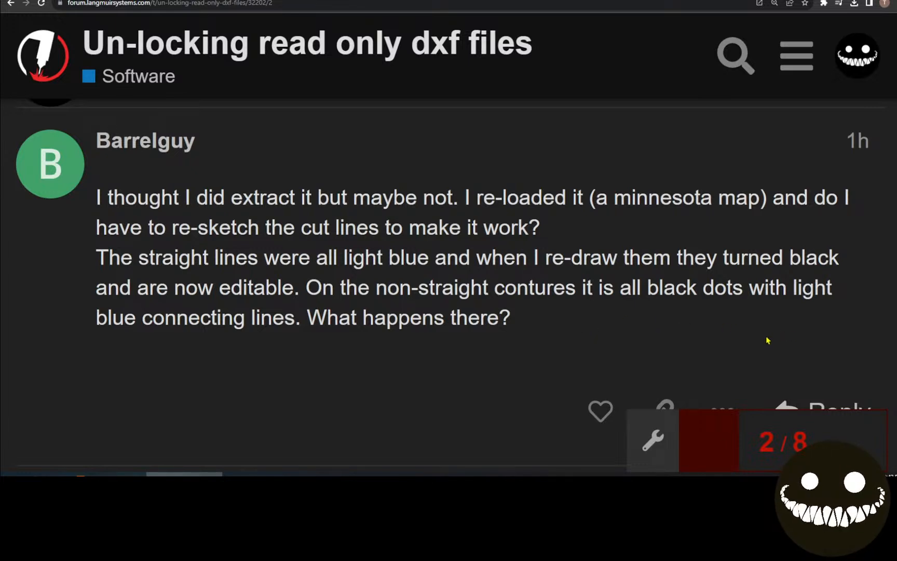
{"action": "scroll", "coordinate": [660, 327], "scroll_direction": "down", "scroll_amount": 10}
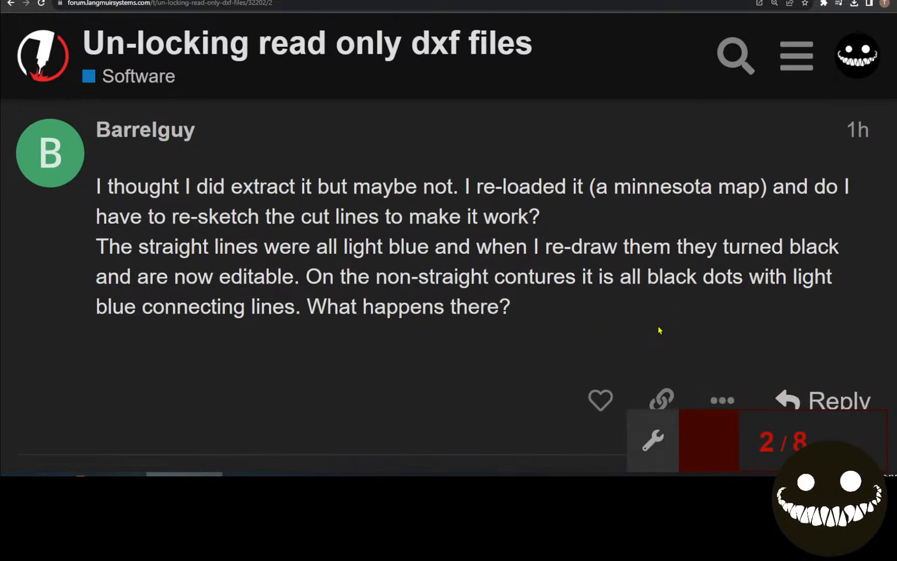
{"action": "scroll", "coordinate": [653, 313], "scroll_direction": "down", "scroll_amount": 5}
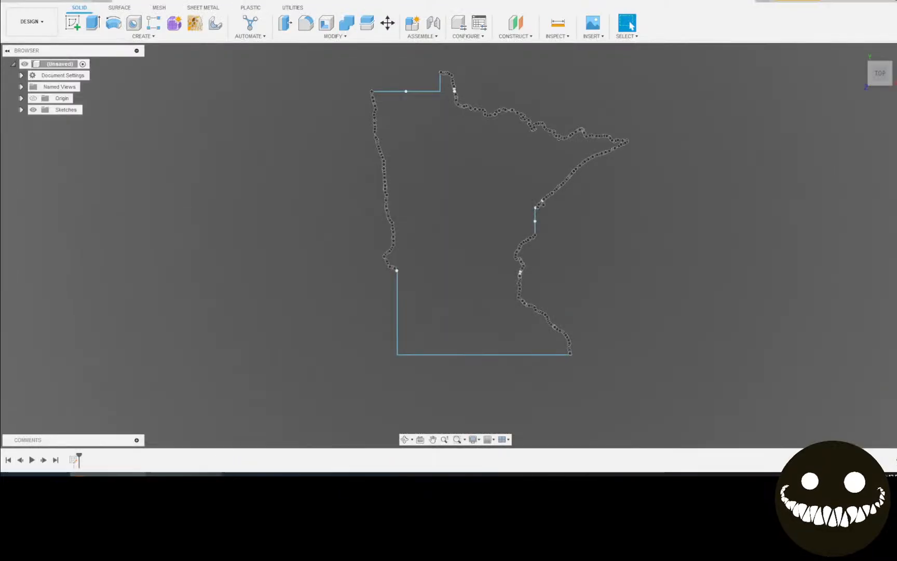
{"action": "scroll", "coordinate": [456, 304], "scroll_direction": "up", "scroll_amount": 3}
{"action": "scroll", "coordinate": [299, 202], "scroll_direction": "up", "scroll_amount": 10}
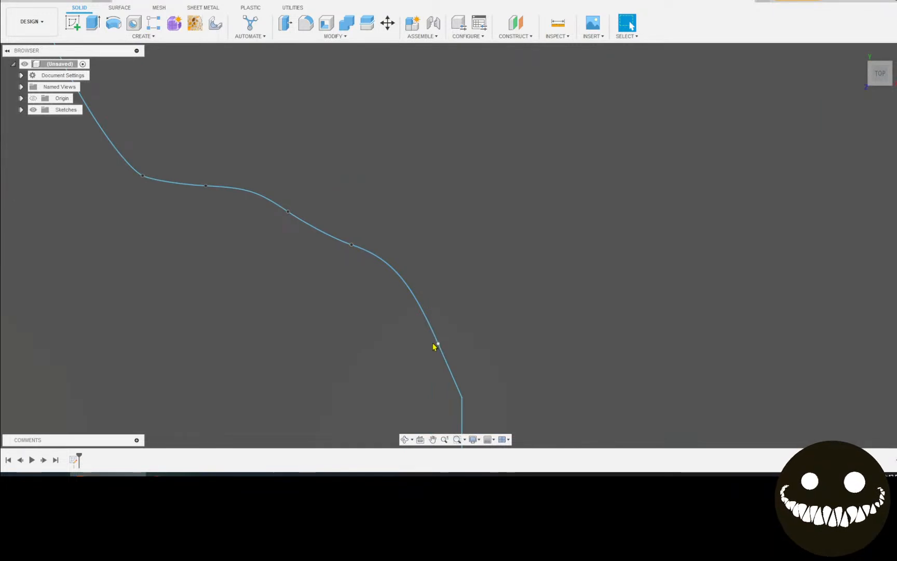
Zoom in and select outline segments and vertices to inspect the curve's nodes
{"action": "scroll", "coordinate": [439, 347], "scroll_direction": "up", "scroll_amount": 3}
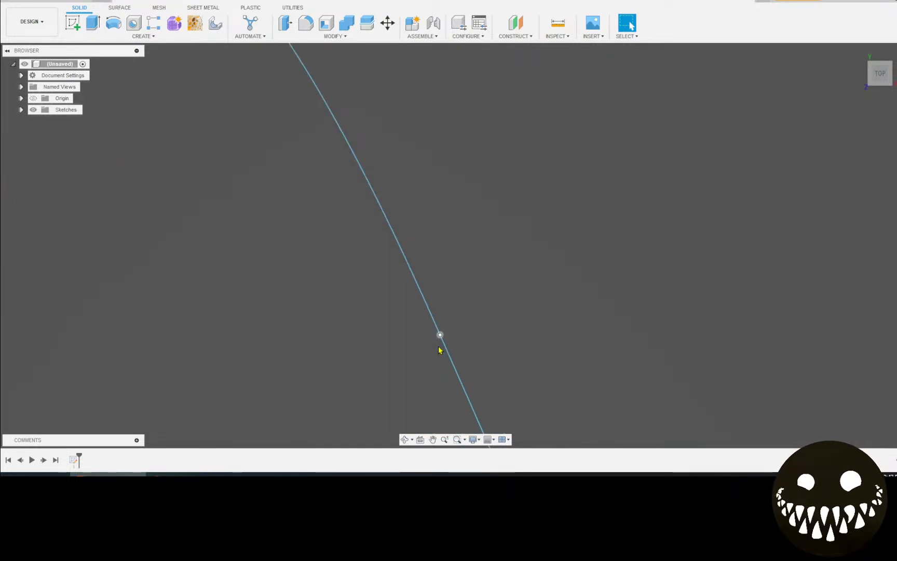
{"action": "key", "text": "ctrl+q"}
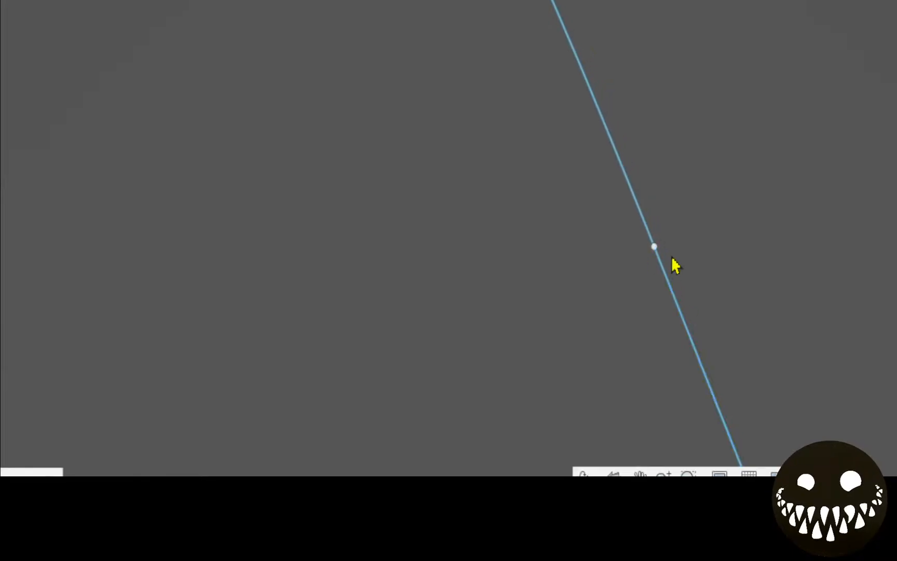
{"action": "left_click", "coordinate": [665, 280]}
{"action": "left_click", "coordinate": [647, 241]}
{"action": "scroll", "coordinate": [575, 116], "scroll_direction": "down", "scroll_amount": 5}
{"action": "middle_click_drag", "start_coordinate": [456, 181], "coordinate": [443, 347]}
{"action": "scroll", "coordinate": [447, 340], "scroll_direction": "up", "scroll_amount": 5}
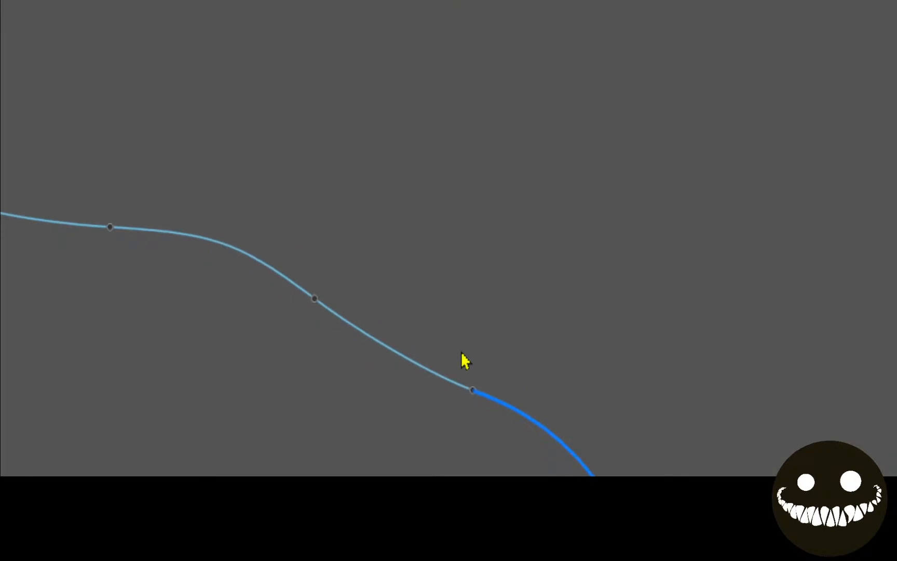
{"action": "left_click", "coordinate": [474, 310]}
{"action": "left_click", "coordinate": [315, 200]}
{"action": "left_click", "coordinate": [110, 128]}
{"action": "left_click", "coordinate": [178, 214]}
Pan and zoom along the outline to examine its other sections
{"action": "middle_click_drag", "start_coordinate": [230, 212], "coordinate": [633, 545]}
{"action": "scroll", "coordinate": [481, 186], "scroll_direction": "down", "scroll_amount": 5}
{"action": "middle_click_drag", "start_coordinate": [364, 185], "coordinate": [170, 551]}
{"action": "scroll", "coordinate": [435, 163], "scroll_direction": "down", "scroll_amount": 2}
{"action": "scroll", "coordinate": [513, 170], "scroll_direction": "down", "scroll_amount": 4}
{"action": "middle_click_drag", "start_coordinate": [679, 124], "coordinate": [552, 489]}
{"action": "mouse_move", "coordinate": [483, 125]}
{"action": "middle_mouse_down"}
{"action": "mouse_move", "coordinate": [478, 475]}
{"action": "mouse_move", "coordinate": [401, 475]}
{"action": "middle_mouse_up"}
{"action": "scroll", "coordinate": [199, 185], "scroll_direction": "up", "scroll_amount": 8}
{"action": "scroll", "coordinate": [224, 229], "scroll_direction": "up", "scroll_amount": 4}
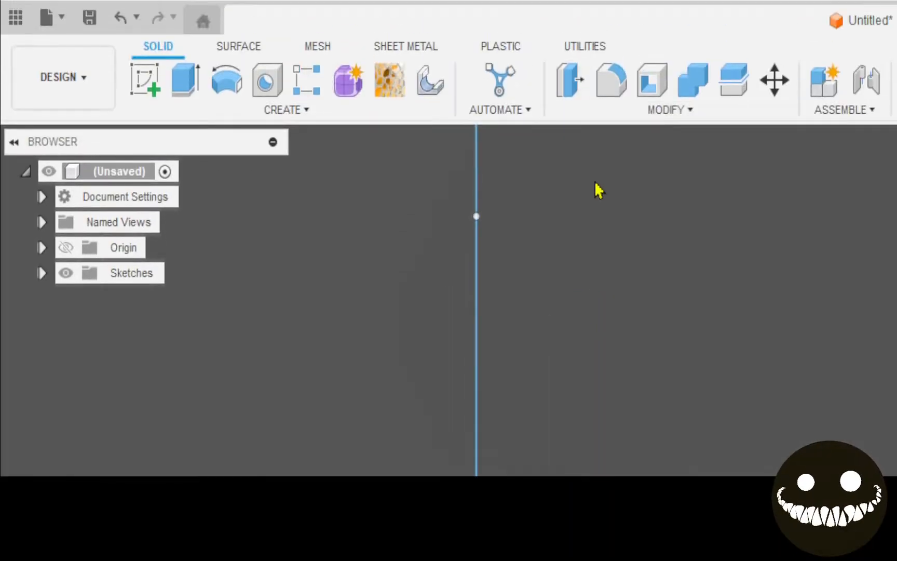
{"action": "scroll", "coordinate": [577, 312], "scroll_direction": "down", "scroll_amount": 12}
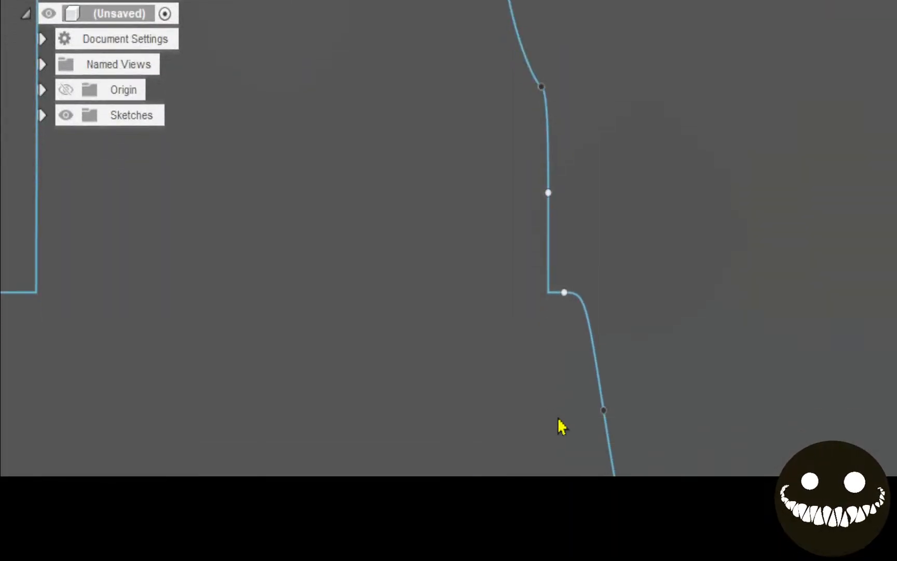
Start a new sketch on a plane and expand Sketches to reveal Minnesota_Outline
{"action": "left_click", "coordinate": [145, 85]}
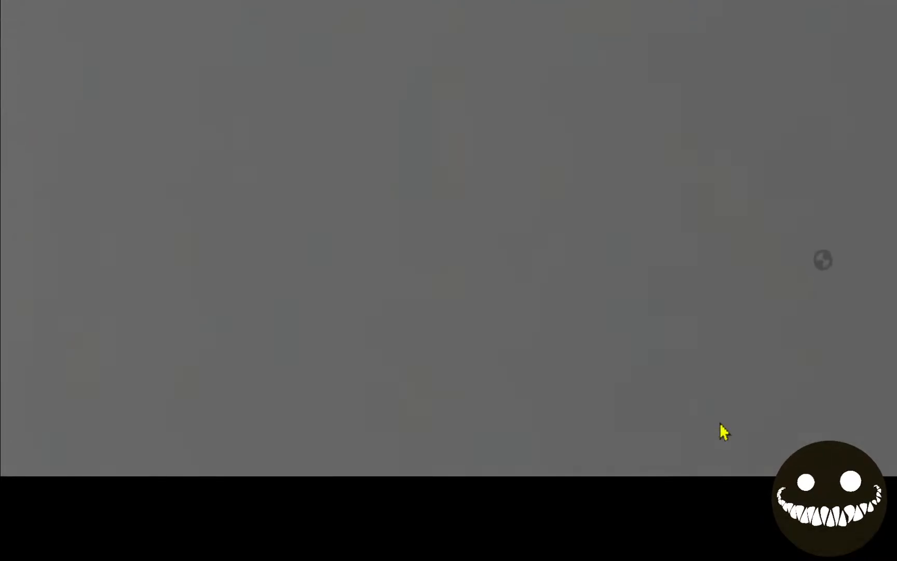
{"action": "left_click", "coordinate": [683, 259]}
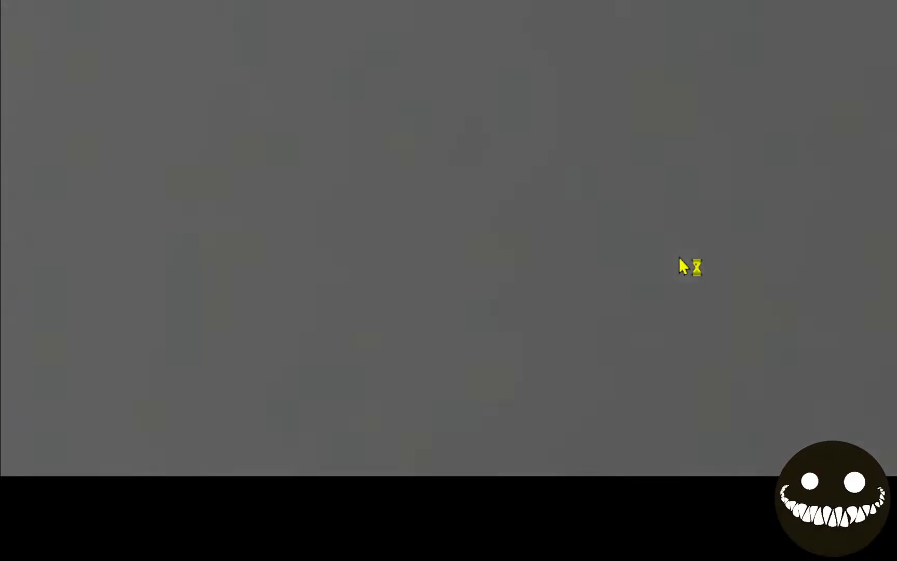
{"action": "scroll", "coordinate": [273, 144], "scroll_direction": "down", "scroll_amount": 4}
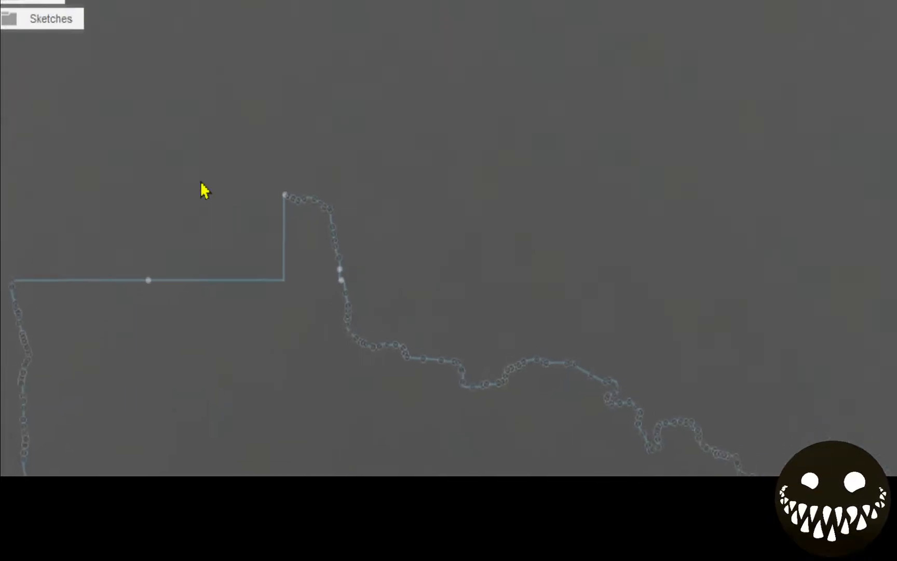
{"action": "scroll", "coordinate": [291, 160], "scroll_direction": "down", "scroll_amount": 4}
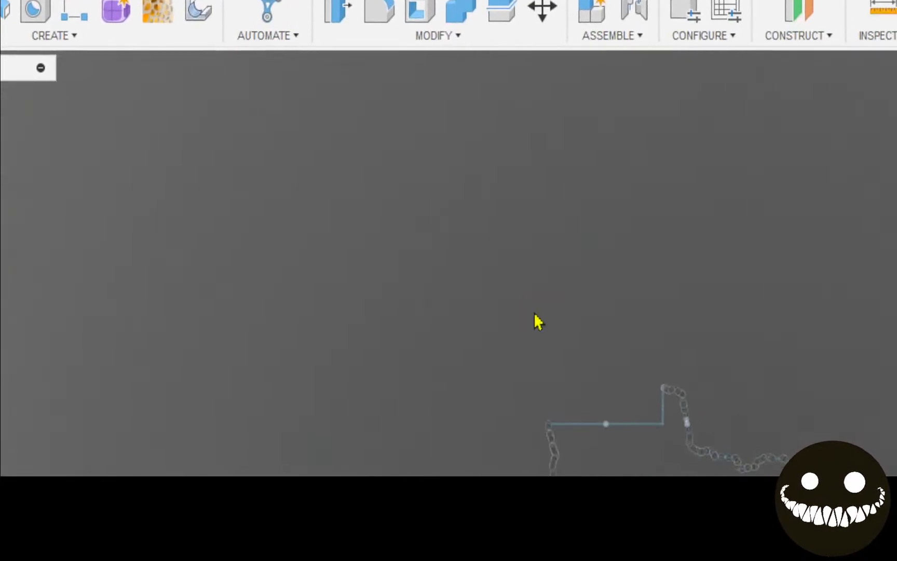
{"action": "scroll", "coordinate": [556, 371], "scroll_direction": "up", "scroll_amount": 3}
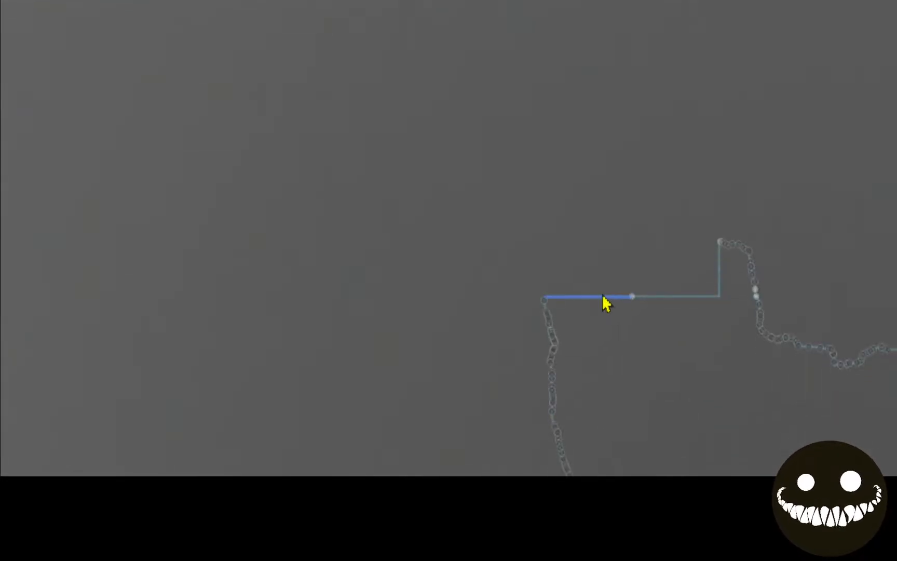
{"action": "middle_click_drag", "start_coordinate": [603, 449], "coordinate": [197, 193]}
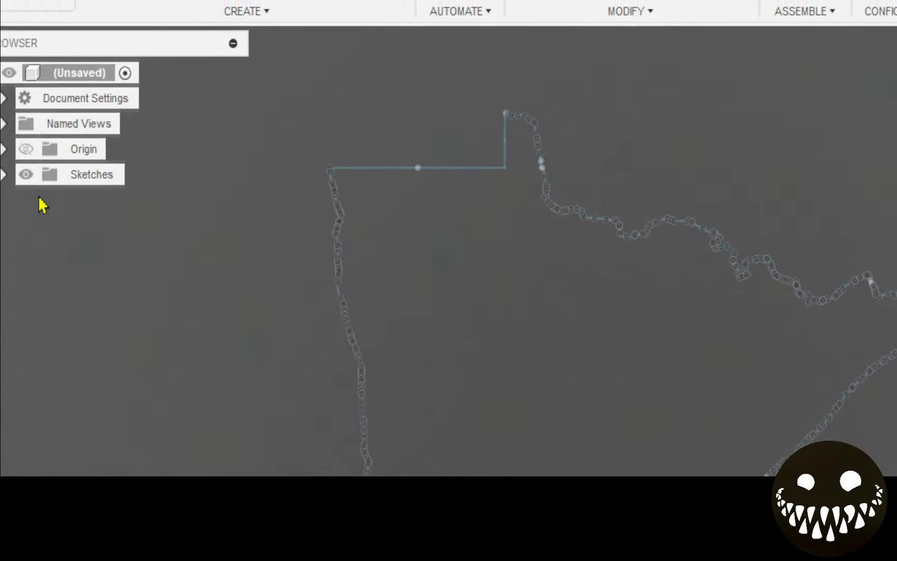
{"action": "left_click", "coordinate": [3, 175]}
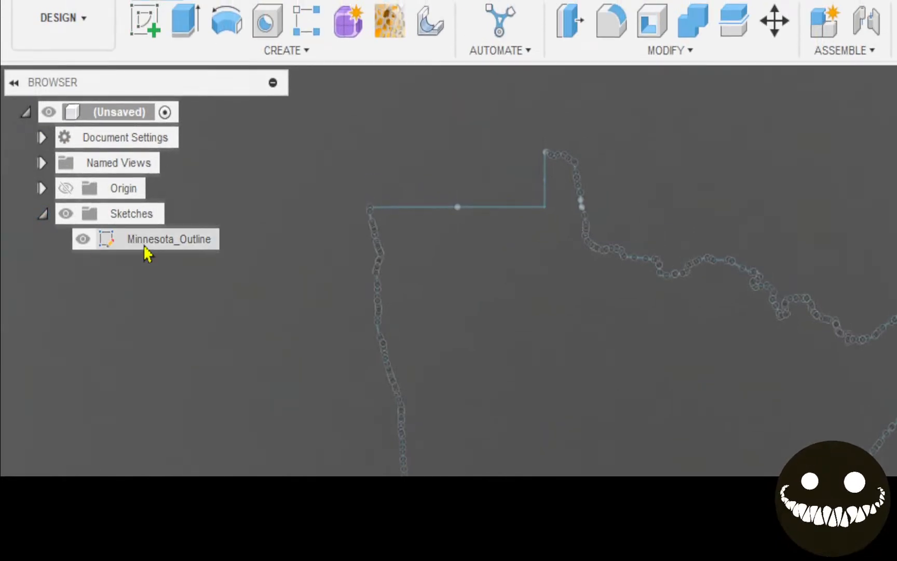
Undo and redo, then reopen Minnesota_Outline through its right-click Edit Sketch option
{"action": "double_click", "coordinate": [139, 244]}
{"action": "key", "text": "ctrl+z"}
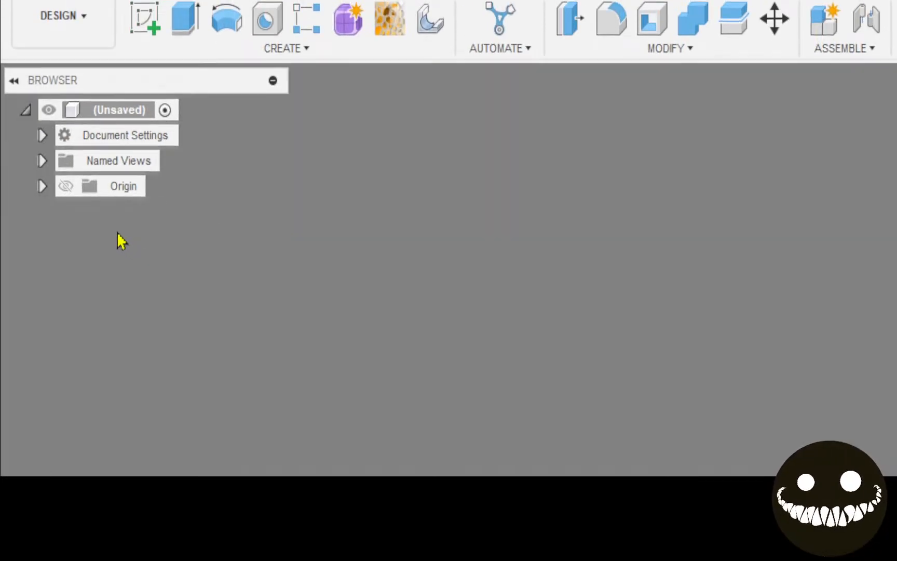
{"action": "key", "text": "ctrl+q"}
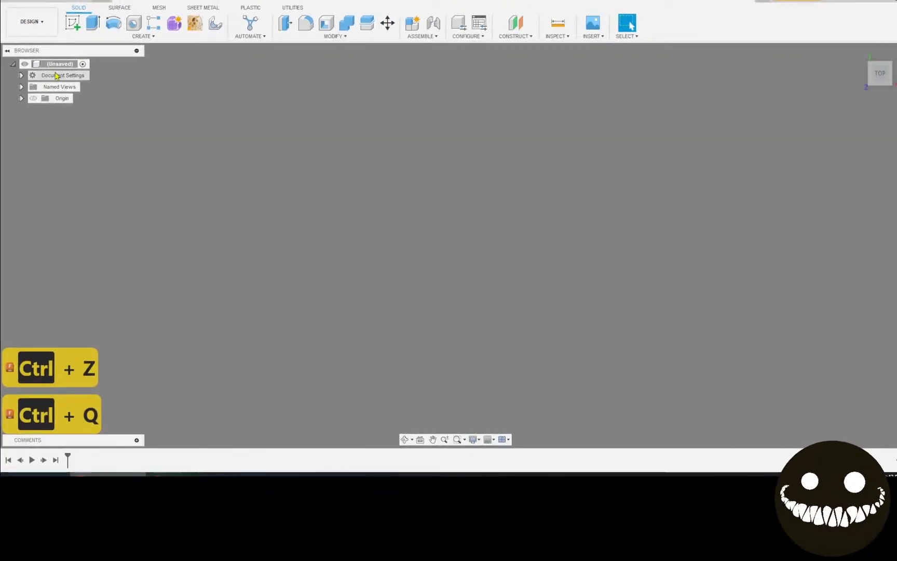
{"action": "key", "text": "ctrl+y"}
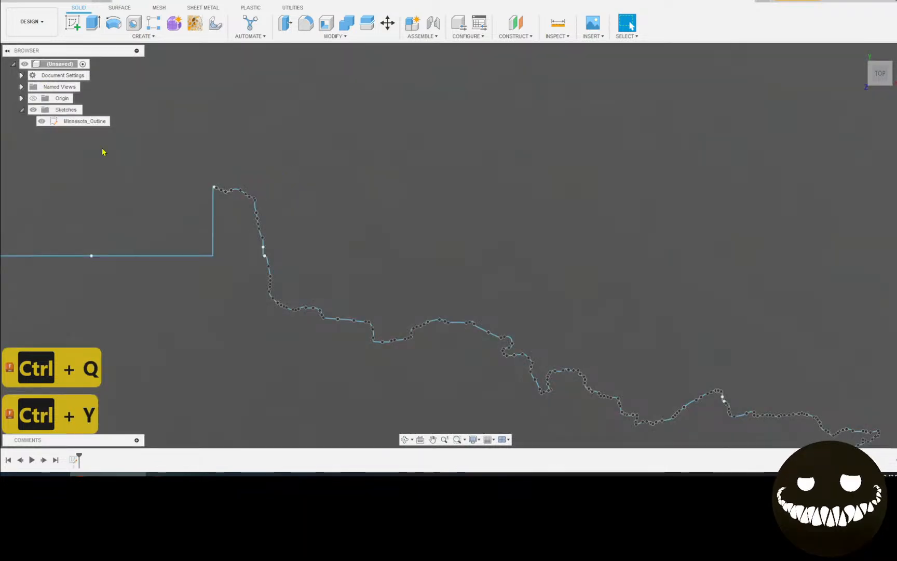
{"action": "right_click", "coordinate": [71, 123]}
{"action": "left_click", "coordinate": [106, 153]}
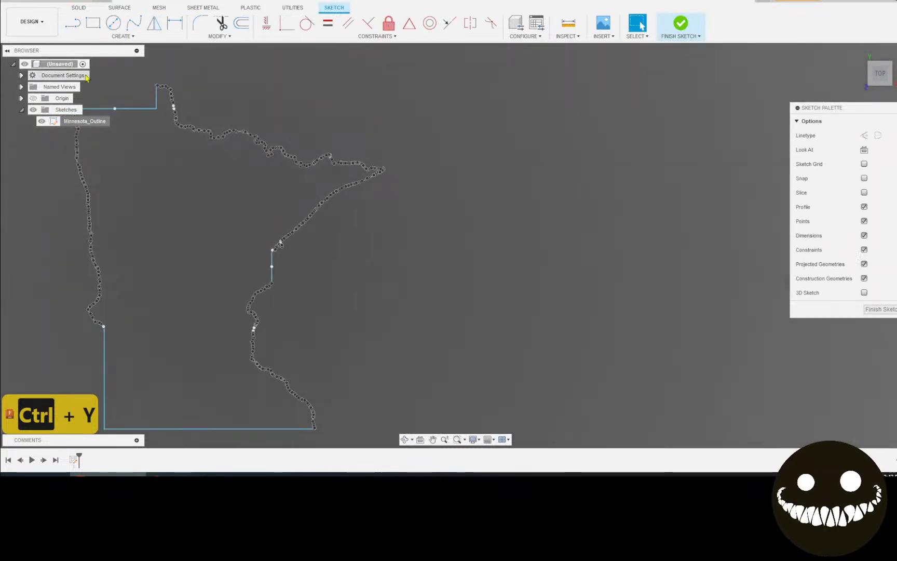
Draw three lines spanning the Minnesota outline from west to east
{"action": "key", "text": "l"}
{"action": "left_click", "coordinate": [120, 172]}
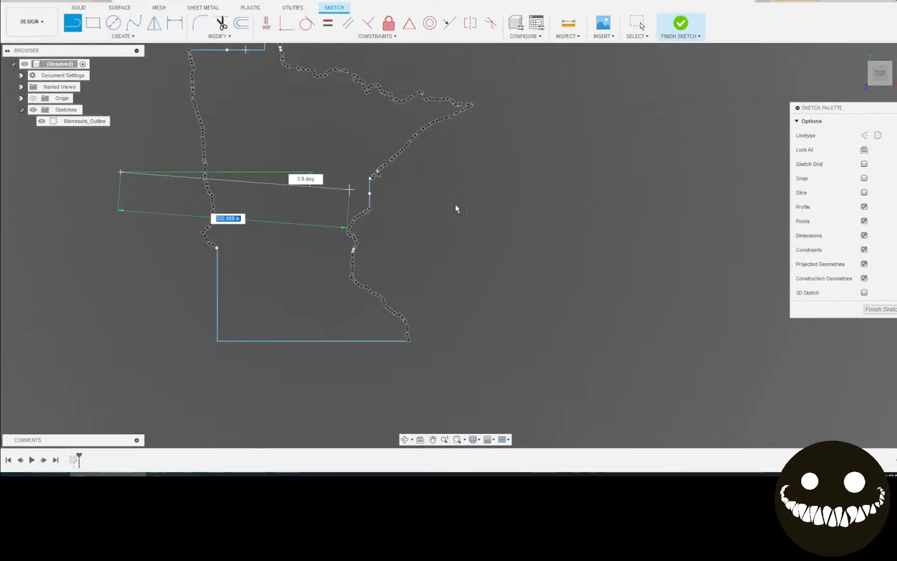
{"action": "left_click", "coordinate": [552, 211]}
{"action": "middle_click_drag", "start_coordinate": [551, 212], "coordinate": [578, 265]}
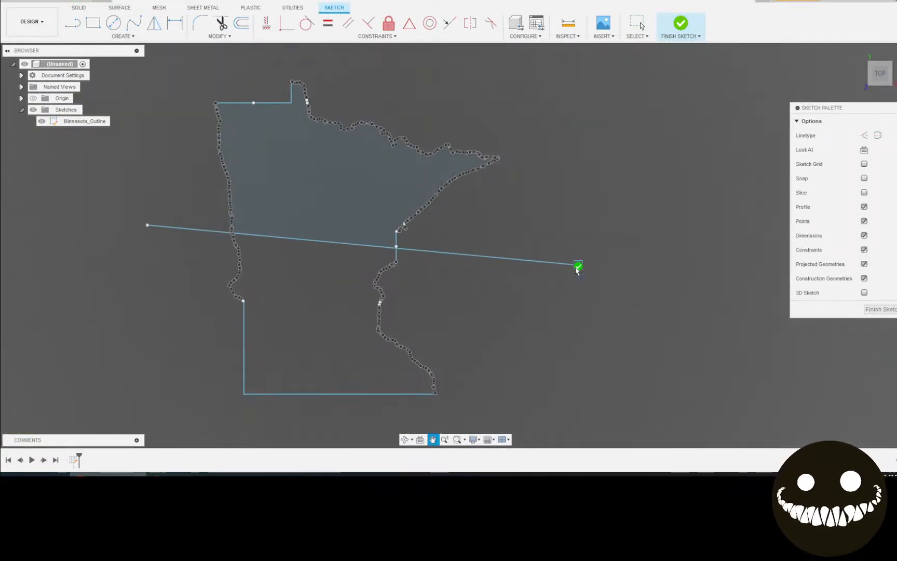
{"action": "left_click", "coordinate": [525, 310]}
{"action": "left_click", "coordinate": [147, 344]}
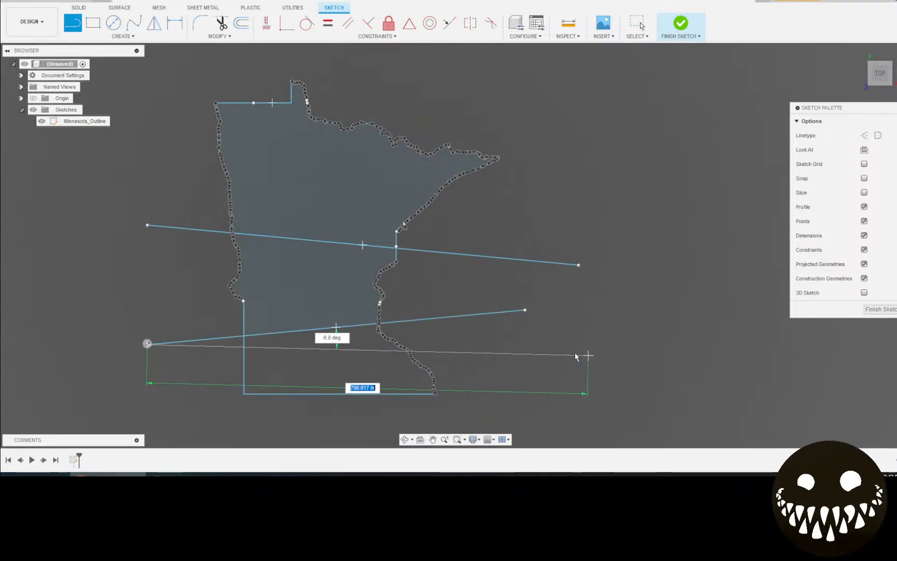
{"action": "left_click", "coordinate": [558, 360]}
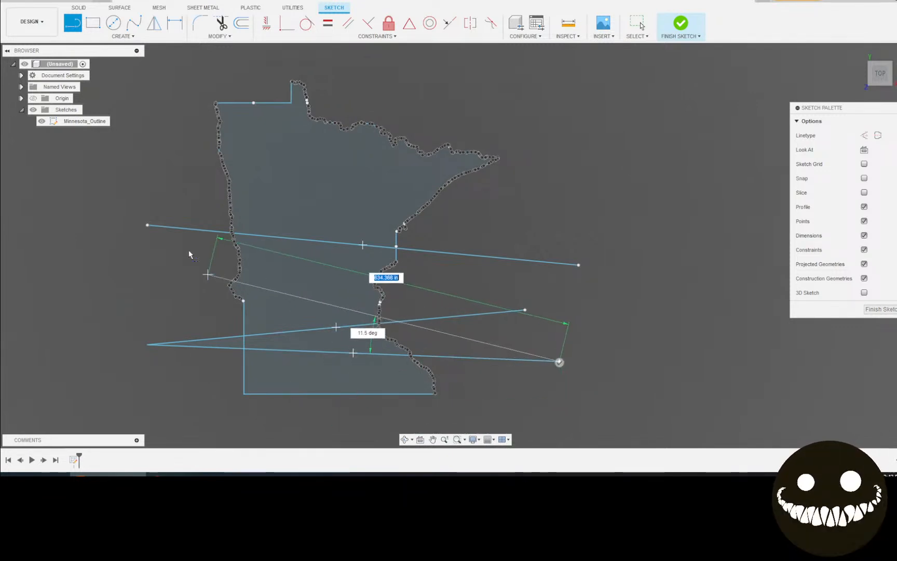
{"action": "left_click", "coordinate": [642, 25]}
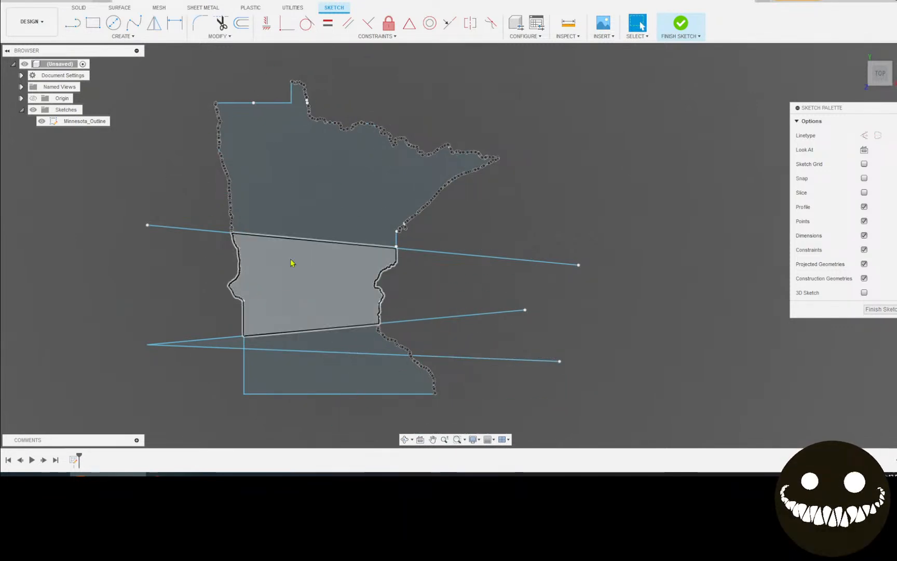
Trim the lower lines' western ends back to the outline's vertical border
{"action": "scroll", "coordinate": [189, 331], "scroll_direction": "up", "scroll_amount": 3}
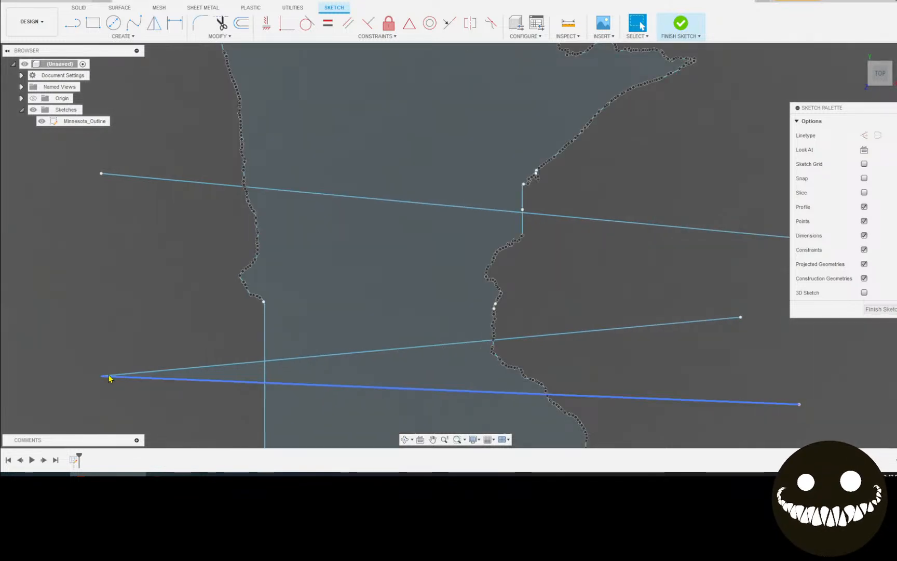
{"action": "left_click", "coordinate": [155, 371]}
{"action": "key", "text": "m"}
{"action": "left_click", "coordinate": [166, 373]}
{"action": "left_click", "coordinate": [768, 281]}
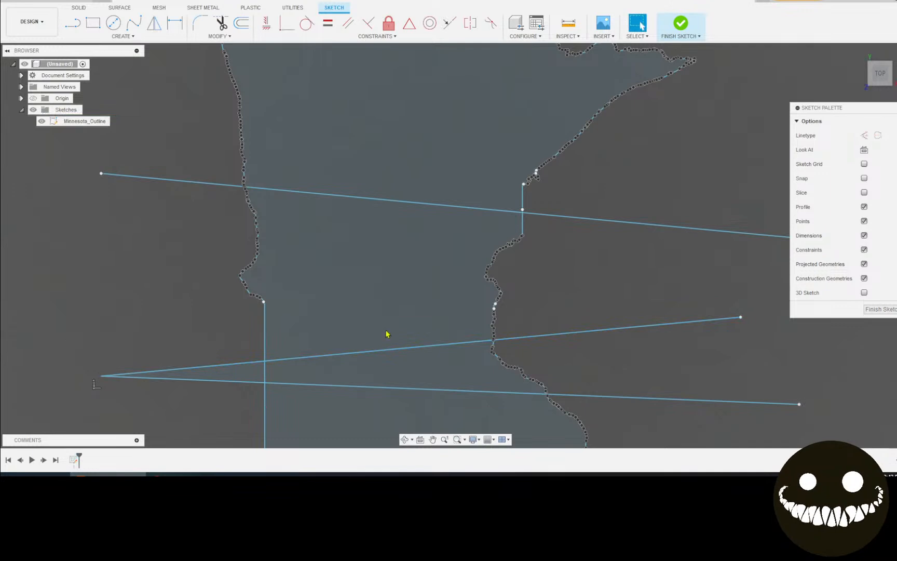
{"action": "key", "text": "t"}
{"action": "left_click", "coordinate": [185, 379]}
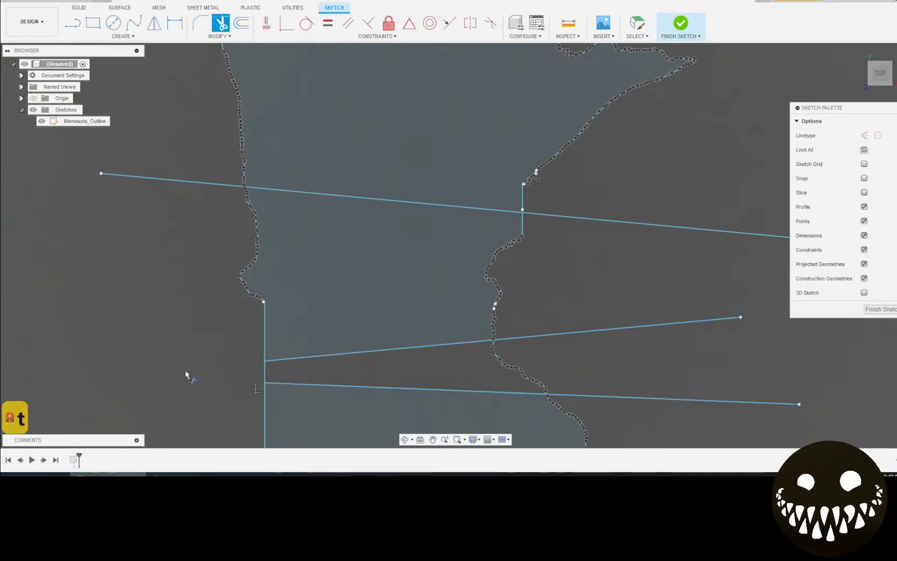
Draw a vertical line between the western edge intersections, then undo it
{"action": "scroll", "coordinate": [266, 375], "scroll_direction": "up", "scroll_amount": 5}
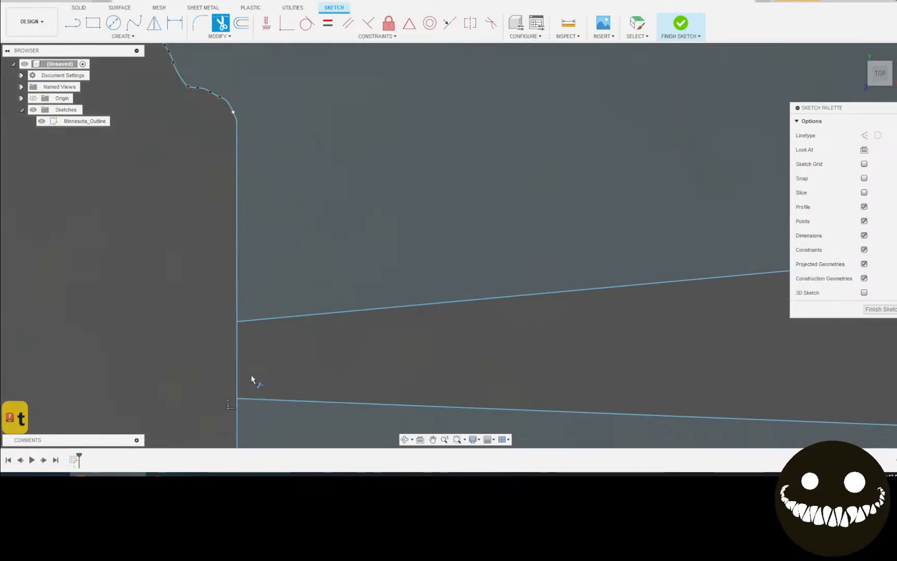
{"action": "left_click", "coordinate": [80, 25]}
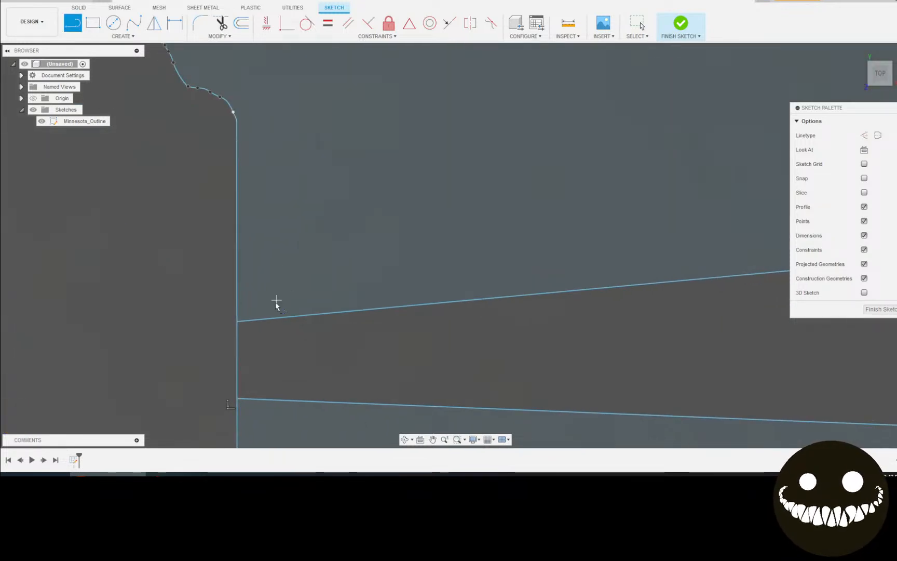
{"action": "left_click", "coordinate": [236, 322]}
{"action": "left_click", "coordinate": [237, 399]}
{"action": "scroll", "coordinate": [363, 336], "scroll_direction": "down", "scroll_amount": 2}
{"action": "scroll", "coordinate": [493, 351], "scroll_direction": "down", "scroll_amount": 3}
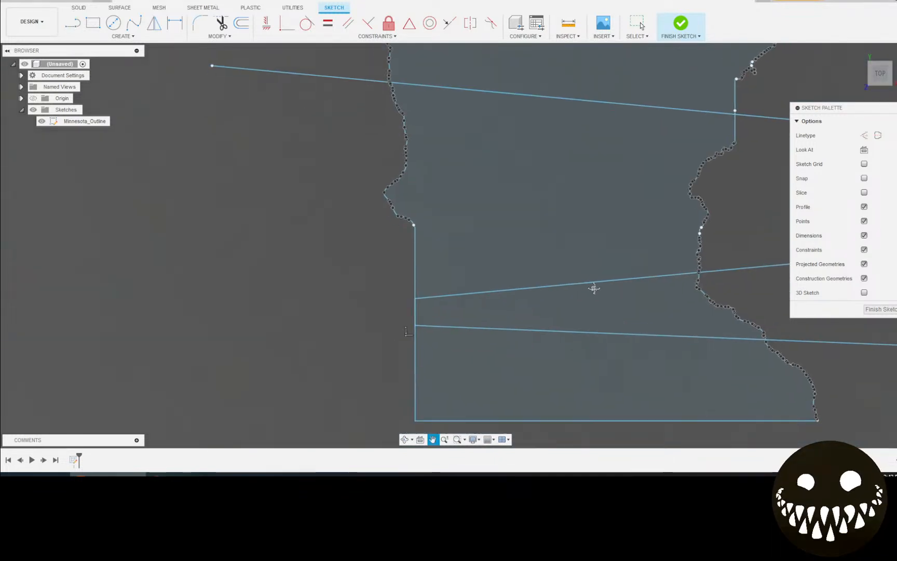
{"action": "scroll", "coordinate": [456, 306], "scroll_direction": "up", "scroll_amount": 3}
{"action": "scroll", "coordinate": [299, 290], "scroll_direction": "up", "scroll_amount": 2}
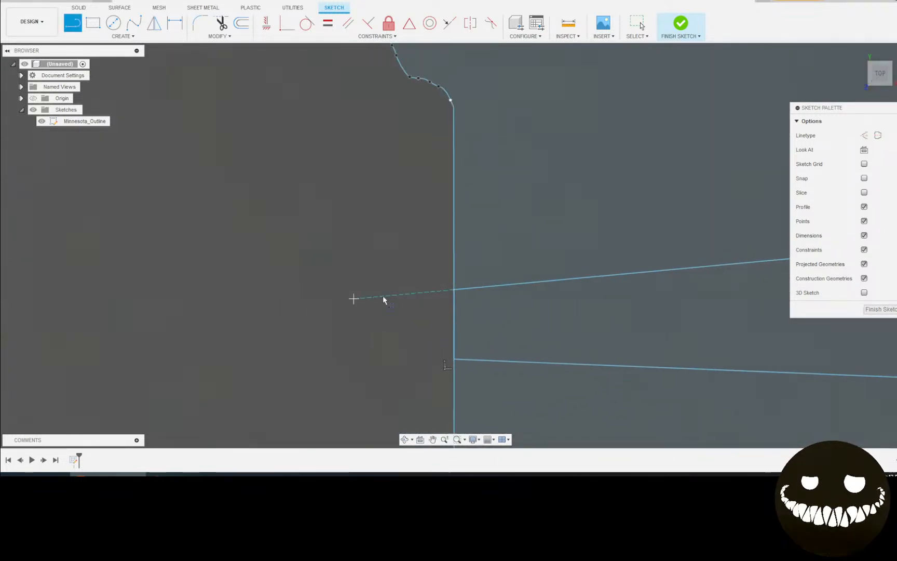
{"action": "key", "text": "ctrl+z"}
{"action": "key", "text": "ctrl+z"}
Pan to the offset corner, try starting lines on the vertical edge, then undo
{"action": "scroll", "coordinate": [474, 337], "scroll_direction": "up", "scroll_amount": 5}
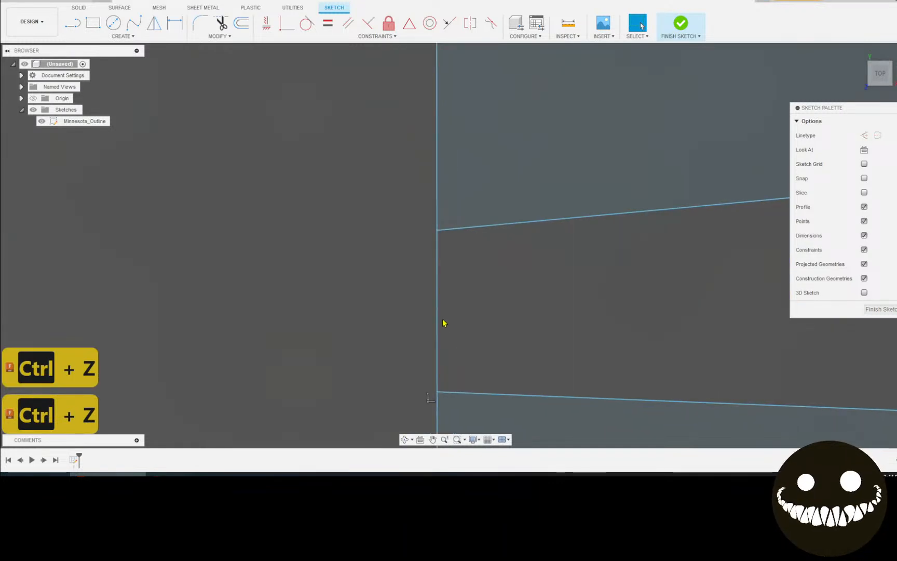
{"action": "mouse_move", "coordinate": [445, 317]}
{"action": "middle_mouse_down"}
{"action": "mouse_move", "coordinate": [439, 420]}
{"action": "mouse_move", "coordinate": [412, 449]}
{"action": "middle_mouse_up"}
{"action": "scroll", "coordinate": [399, 317], "scroll_direction": "up", "scroll_amount": 5}
{"action": "middle_click_drag", "start_coordinate": [417, 236], "coordinate": [371, 327]}
{"action": "scroll", "coordinate": [385, 253], "scroll_direction": "up", "scroll_amount": 4}
{"action": "scroll", "coordinate": [374, 289], "scroll_direction": "up", "scroll_amount": 4}
{"action": "left_click_drag", "start_coordinate": [0, 0], "coordinate": [0, 0]}
{"action": "mouse_move", "coordinate": [389, 219]}
{"action": "middle_mouse_down"}
{"action": "mouse_move", "coordinate": [393, 286]}
{"action": "mouse_move", "coordinate": [381, 299]}
{"action": "middle_mouse_up"}
{"action": "left_click", "coordinate": [73, 24]}
{"action": "left_click", "coordinate": [338, 156]}
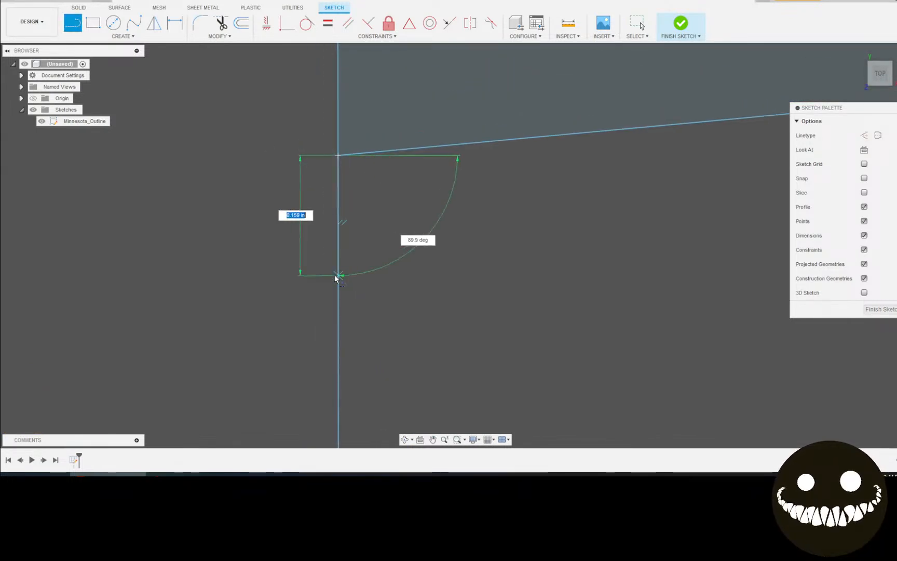
{"action": "key", "text": "Escape"}
{"action": "mouse_move", "coordinate": [337, 285]}
{"action": "middle_mouse_down"}
{"action": "mouse_move", "coordinate": [363, 274]}
{"action": "mouse_move", "coordinate": [472, 176]}
{"action": "mouse_move", "coordinate": [481, 332]}
{"action": "middle_mouse_up"}
{"action": "left_click", "coordinate": [449, 314]}
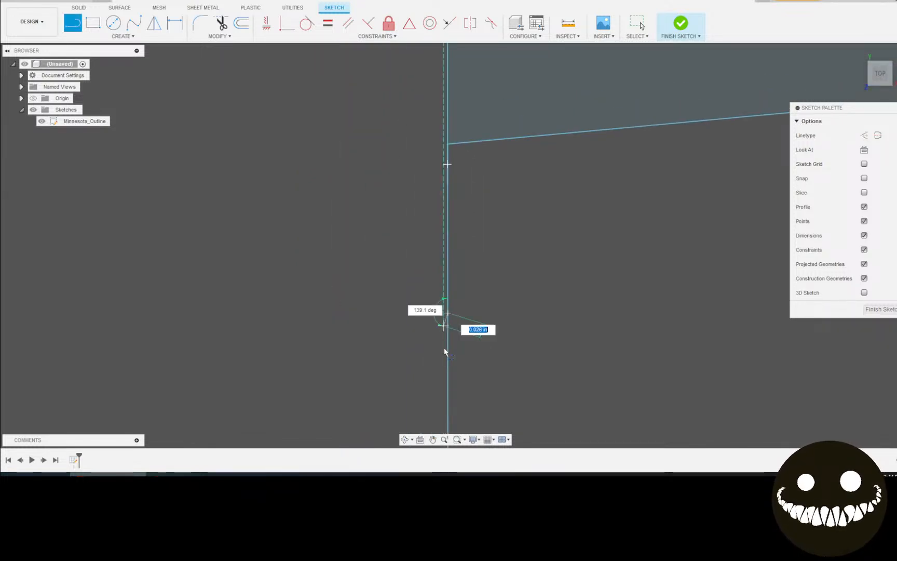
{"action": "key", "text": "Escape"}
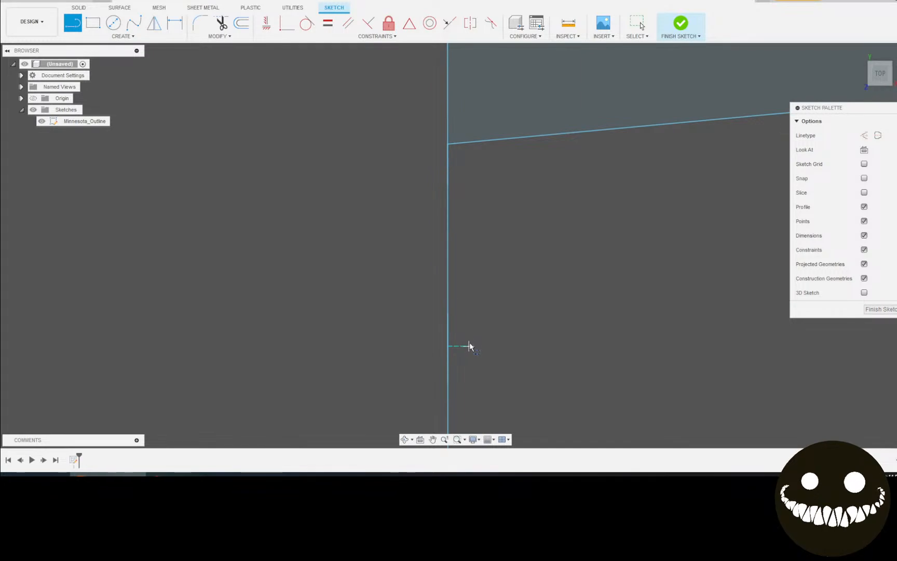
{"action": "key", "text": "ctrl+z"}
{"action": "key", "text": "ctrl+z"}
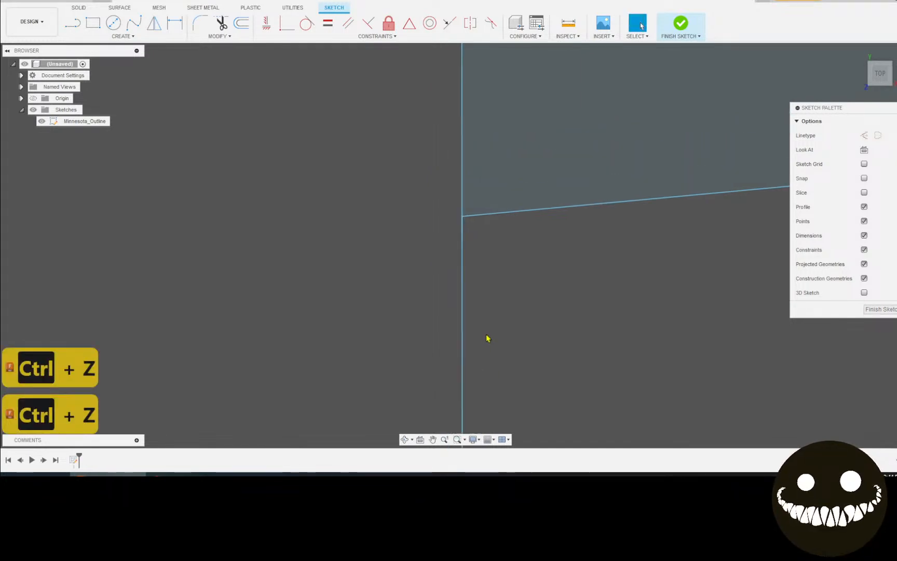
Draw a line joining the two vertical edges' endpoints, then undo it
{"action": "mouse_move", "coordinate": [490, 323]}
{"action": "middle_mouse_down"}
{"action": "mouse_move", "coordinate": [509, 194]}
{"action": "mouse_move", "coordinate": [511, 248]}
{"action": "mouse_move", "coordinate": [469, 188]}
{"action": "mouse_move", "coordinate": [489, 251]}
{"action": "middle_mouse_up"}
{"action": "scroll", "coordinate": [487, 249], "scroll_direction": "down", "scroll_amount": 4}
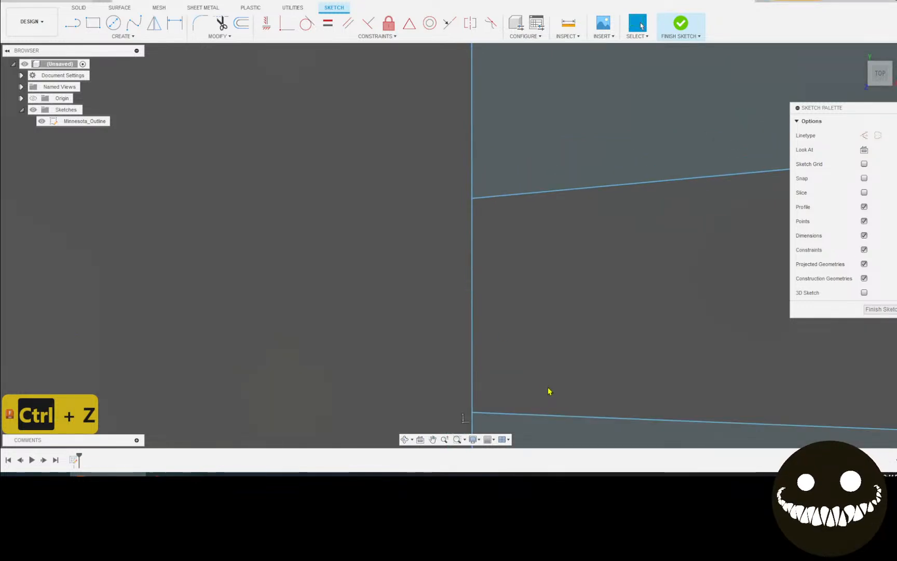
{"action": "scroll", "coordinate": [488, 416], "scroll_direction": "up", "scroll_amount": 5}
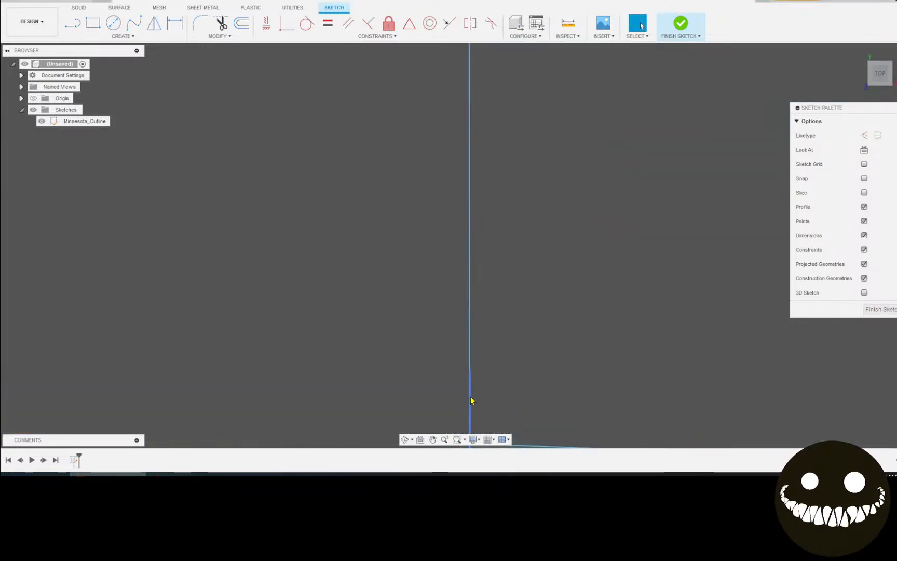
{"action": "scroll", "coordinate": [479, 366], "scroll_direction": "up", "scroll_amount": 8}
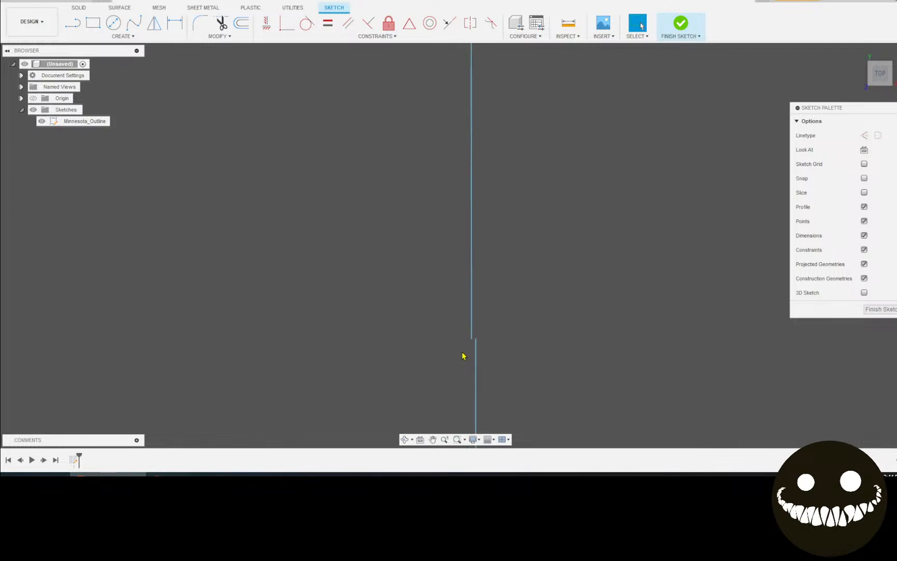
{"action": "scroll", "coordinate": [478, 334], "scroll_direction": "up", "scroll_amount": 3}
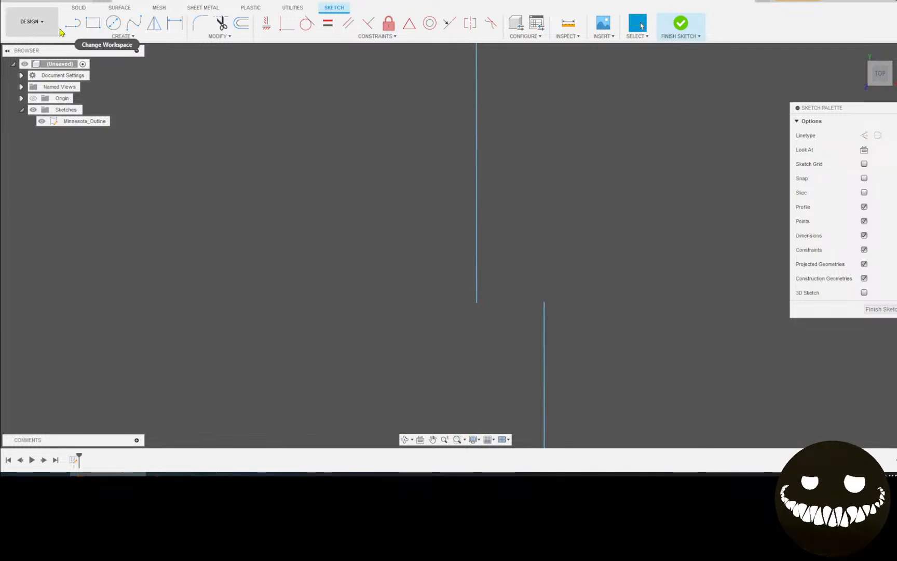
{"action": "left_click", "coordinate": [73, 22]}
{"action": "left_click", "coordinate": [544, 304]}
{"action": "left_click", "coordinate": [477, 302]}
{"action": "scroll", "coordinate": [626, 234], "scroll_direction": "down", "scroll_amount": 10}
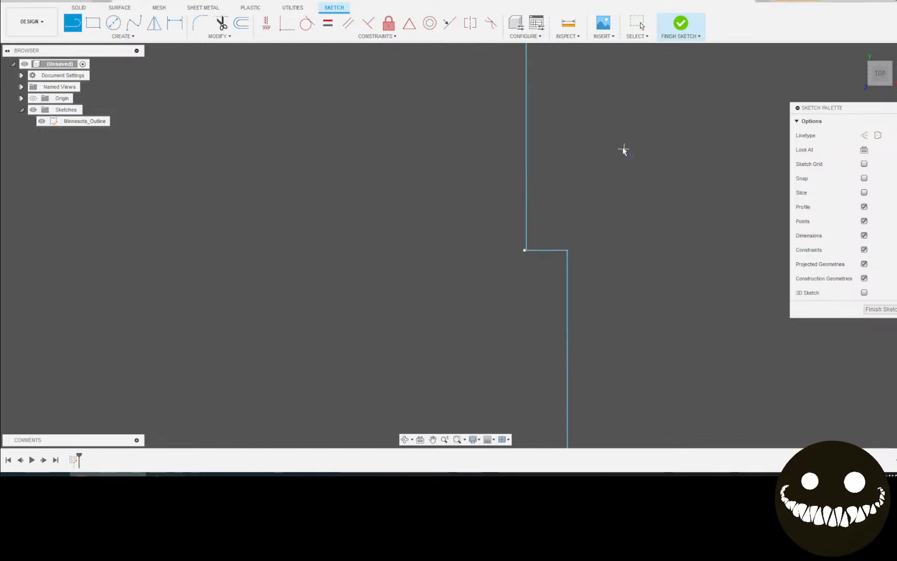
{"action": "scroll", "coordinate": [628, 290], "scroll_direction": "up", "scroll_amount": 5}
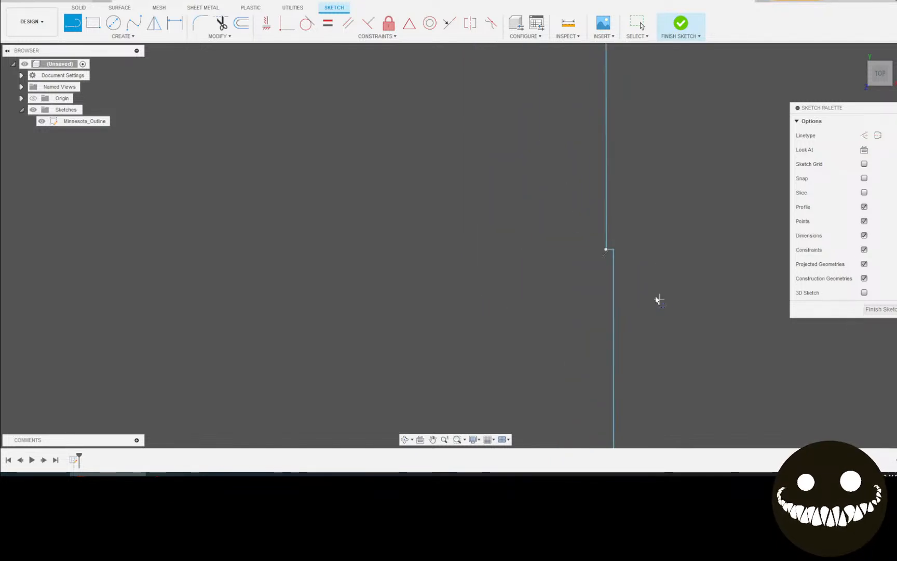
{"action": "key", "text": "ctrl+z"}
{"action": "key", "text": "ctrl+z"}
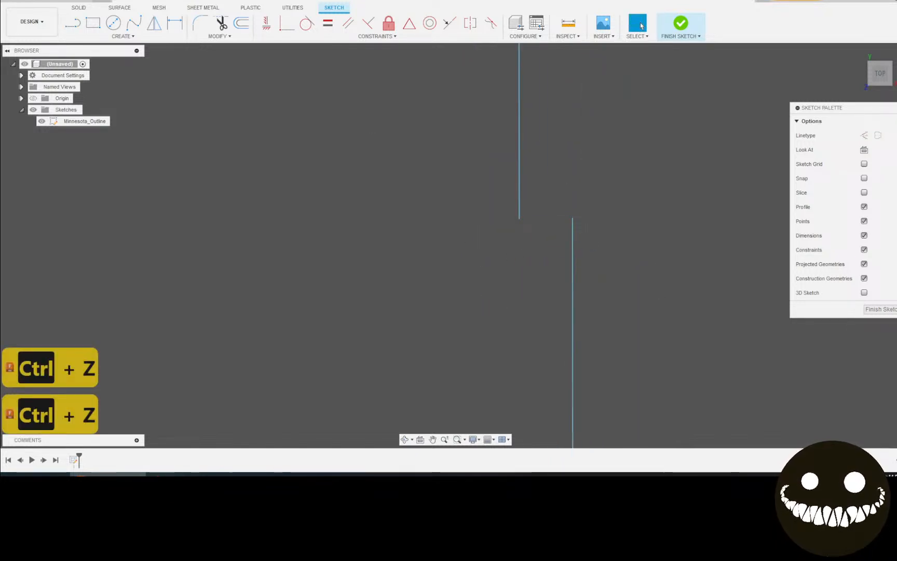
{"action": "key", "text": "l"}
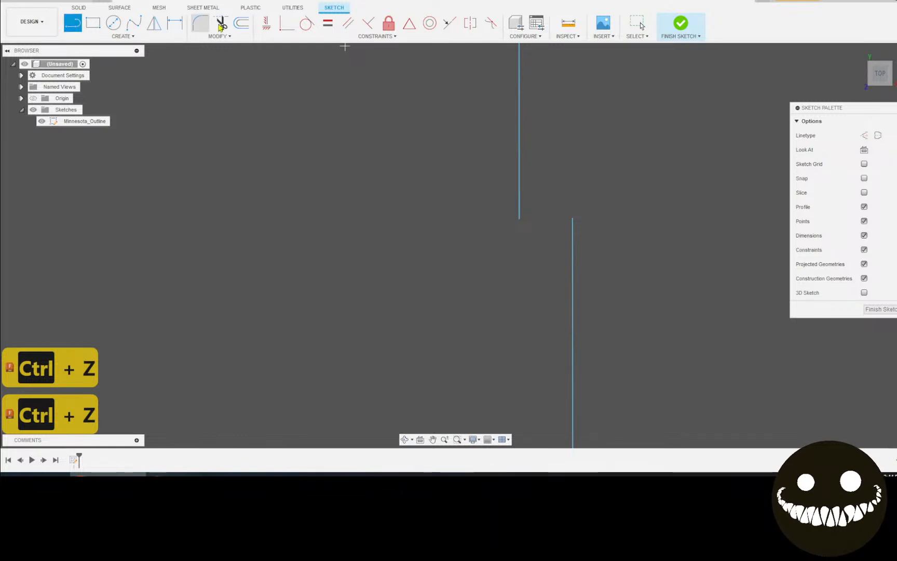
Make the left vertical edge's endpoint coincident with the right edge's endpoint
{"action": "left_click", "coordinate": [284, 30]}
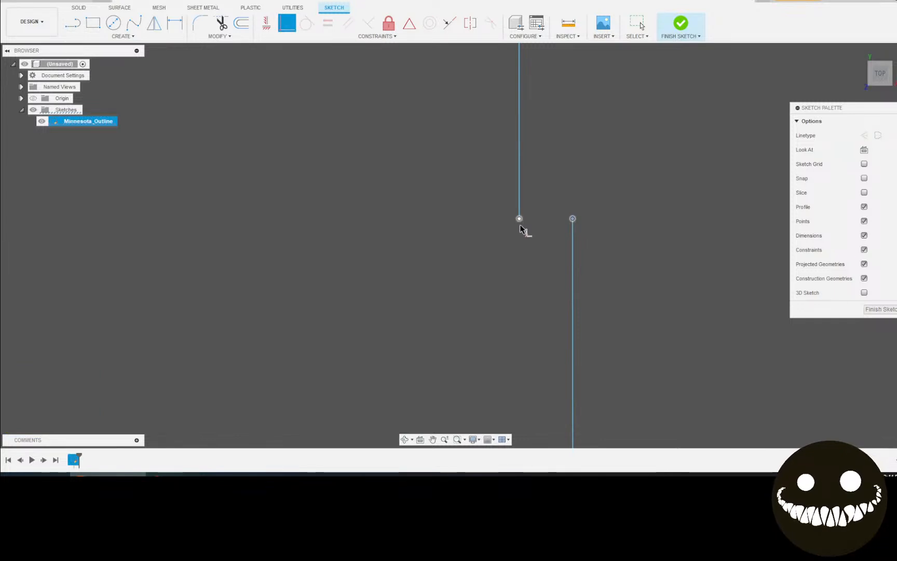
{"action": "left_click", "coordinate": [519, 220]}
{"action": "scroll", "coordinate": [559, 271], "scroll_direction": "down", "scroll_amount": 5}
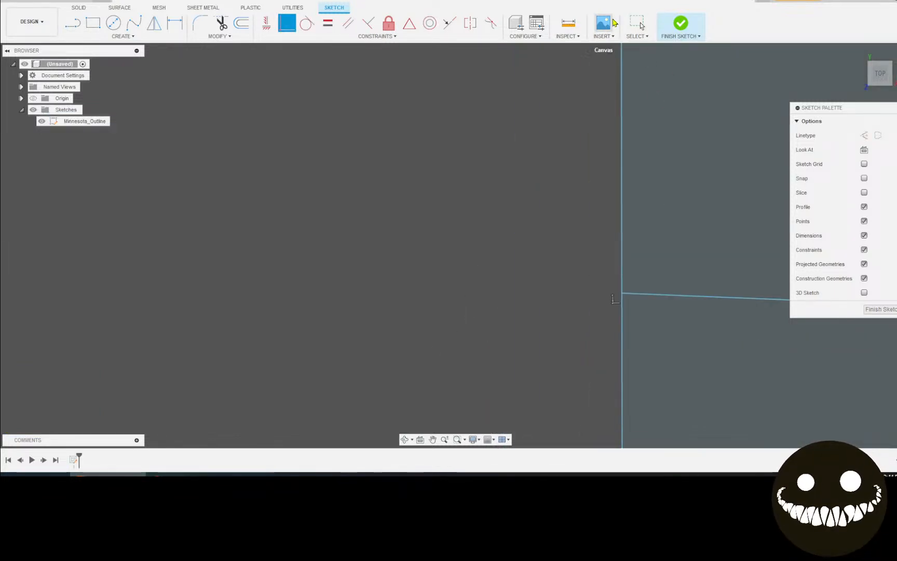
Delete the stray horizontal line and the slanted line from the sketch
{"action": "left_click", "coordinate": [637, 22]}
{"action": "scroll", "coordinate": [673, 297], "scroll_direction": "down", "scroll_amount": 1}
{"action": "left_click", "coordinate": [670, 293]}
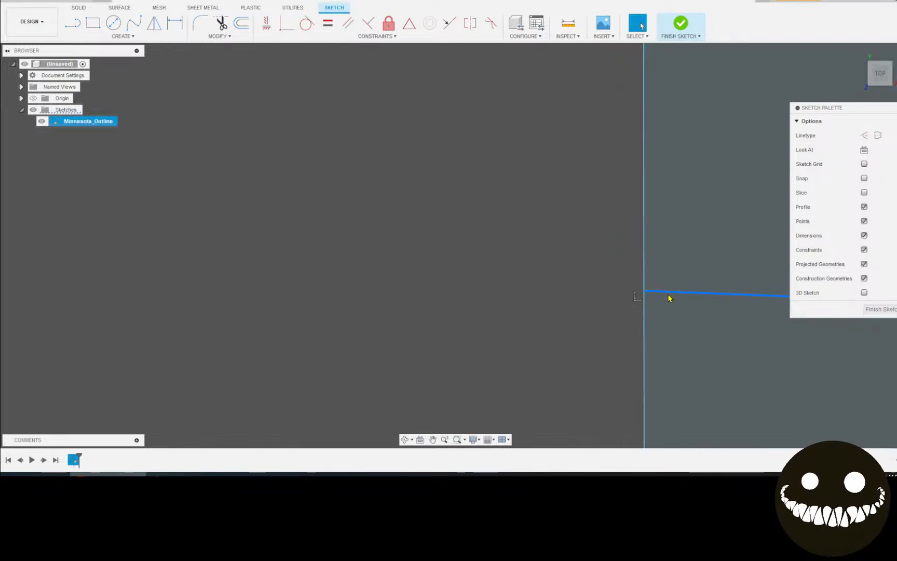
{"action": "key", "text": "Delete"}
{"action": "scroll", "coordinate": [673, 289], "scroll_direction": "down", "scroll_amount": 1}
{"action": "left_click", "coordinate": [694, 248]}
{"action": "key", "text": "Delete"}
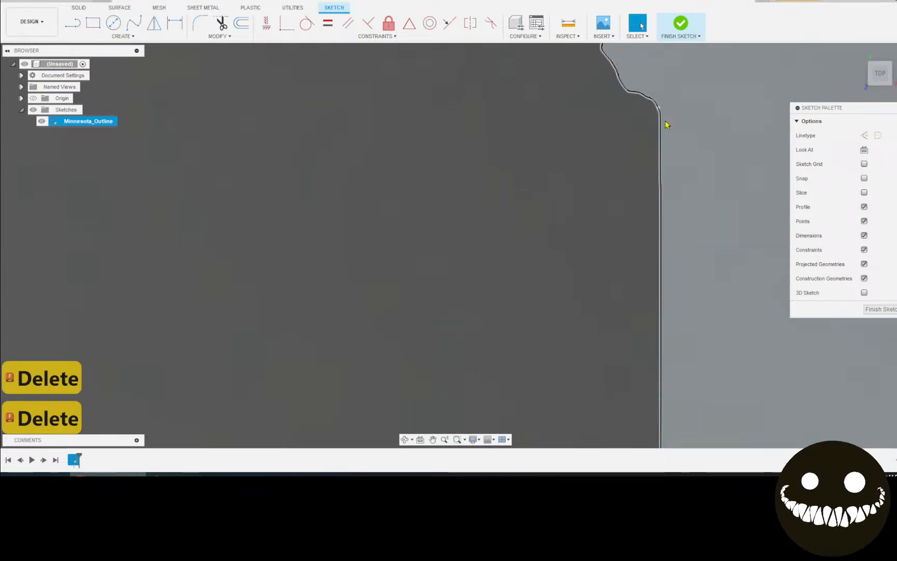
Zoom in and out to review the remaining curved outline
{"action": "scroll", "coordinate": [641, 111], "scroll_direction": "up", "scroll_amount": 8}
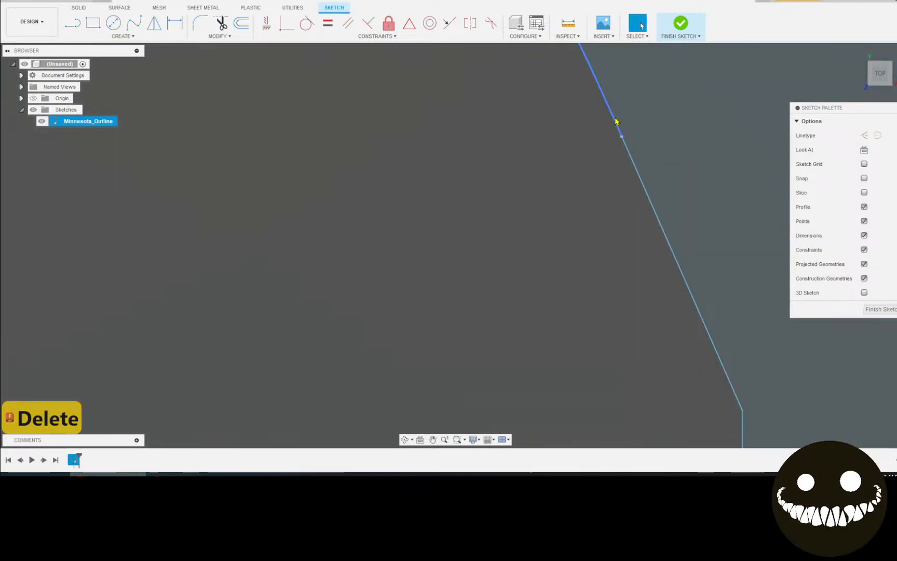
{"action": "scroll", "coordinate": [610, 171], "scroll_direction": "up", "scroll_amount": 4}
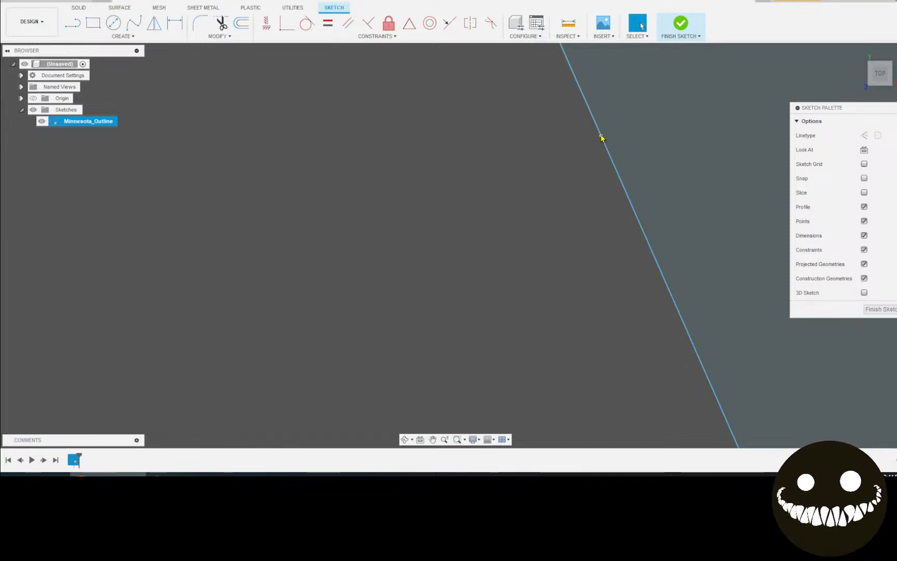
{"action": "scroll", "coordinate": [601, 143], "scroll_direction": "up", "scroll_amount": 3}
{"action": "scroll", "coordinate": [679, 392], "scroll_direction": "down", "scroll_amount": 5}
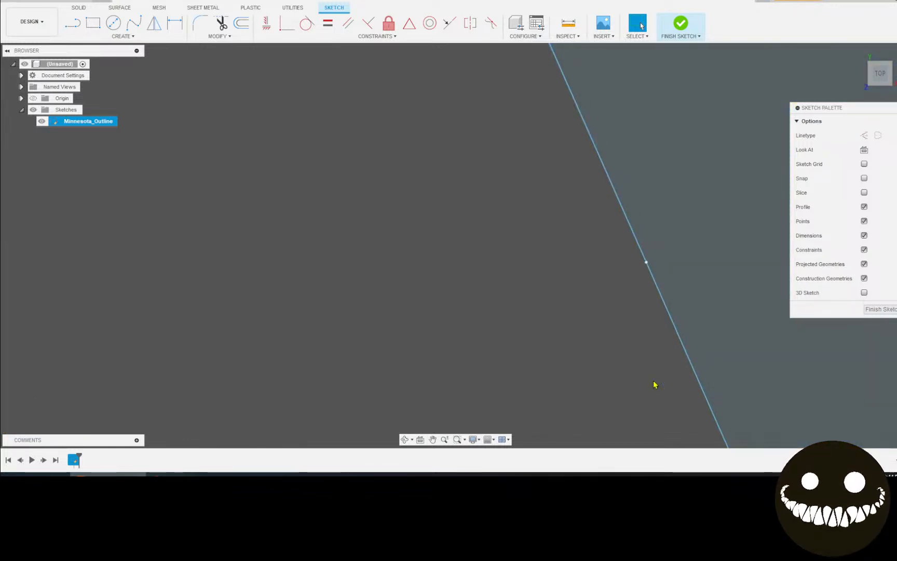
{"action": "scroll", "coordinate": [481, 291], "scroll_direction": "down", "scroll_amount": 10}
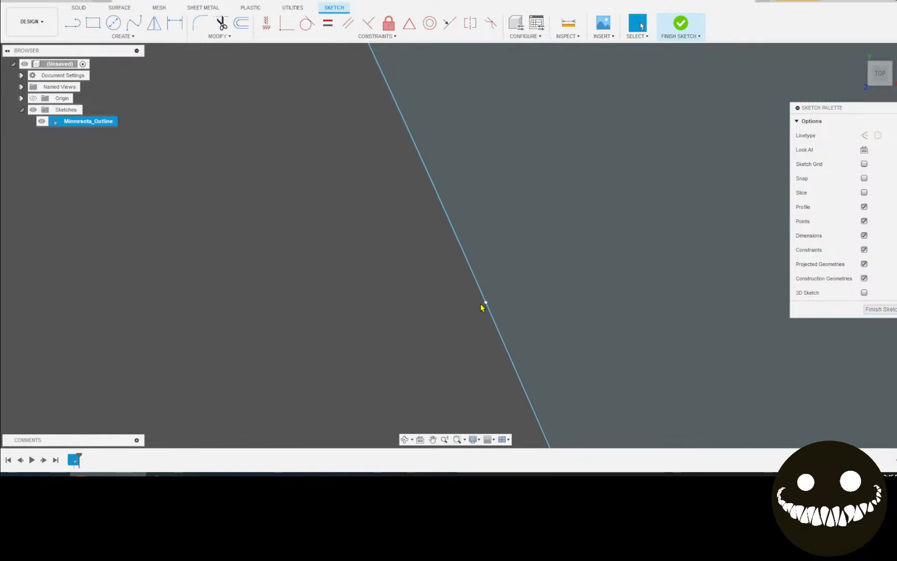
{"action": "scroll", "coordinate": [487, 313], "scroll_direction": "down", "scroll_amount": 10}
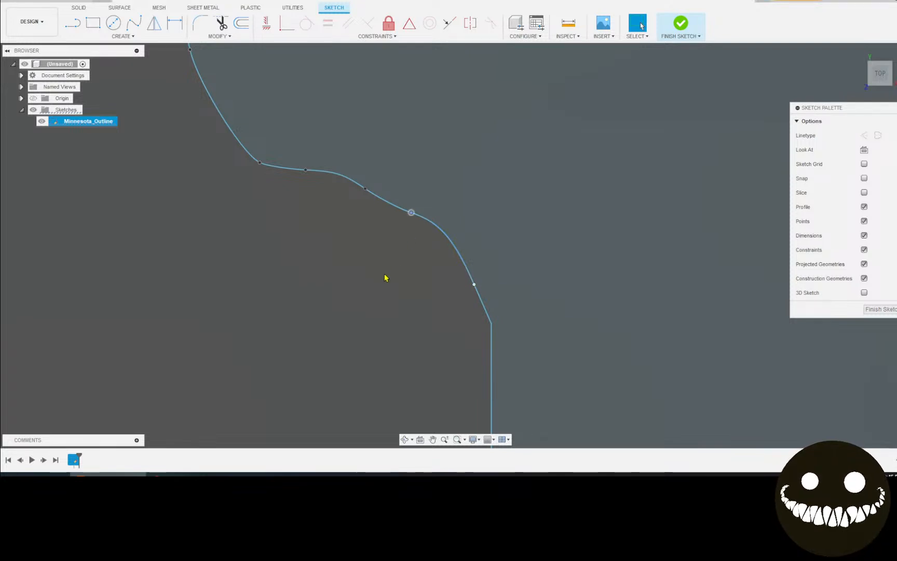
Try moving a spline point and cancel, then delete a small constraint on the outline
{"action": "key", "text": "m"}
{"action": "left_click_drag", "start_coordinate": [423, 202], "coordinate": [400, 241]}
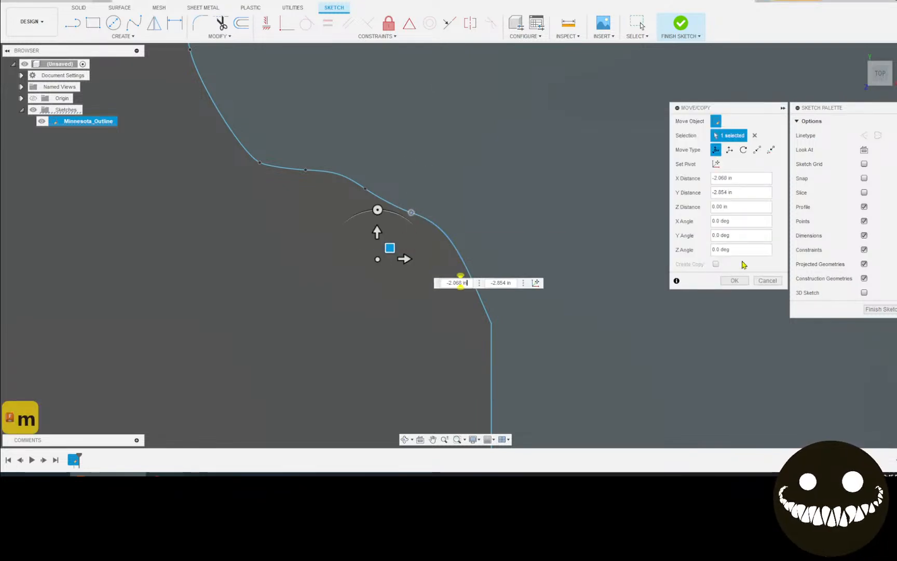
{"action": "left_click", "coordinate": [768, 280]}
{"action": "left_click", "coordinate": [414, 214]}
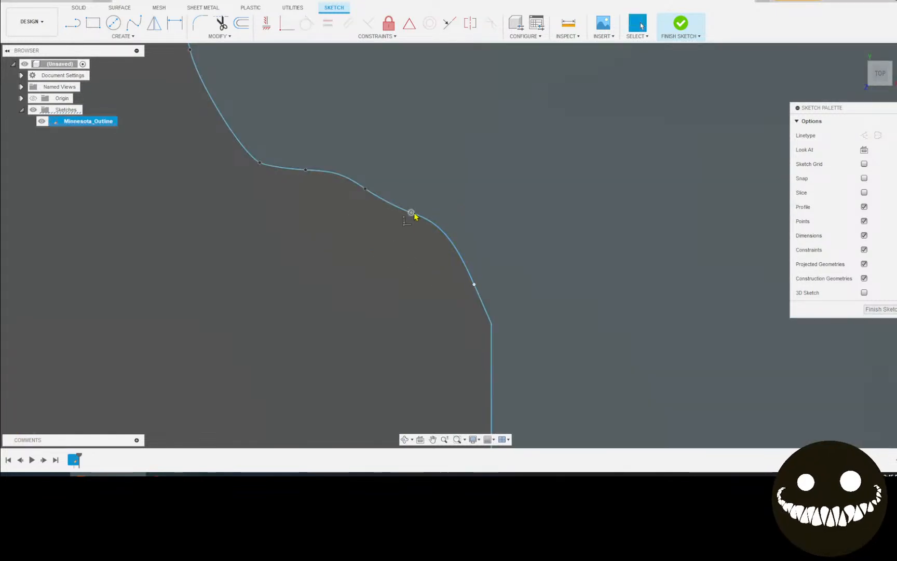
{"action": "left_click", "coordinate": [410, 233]}
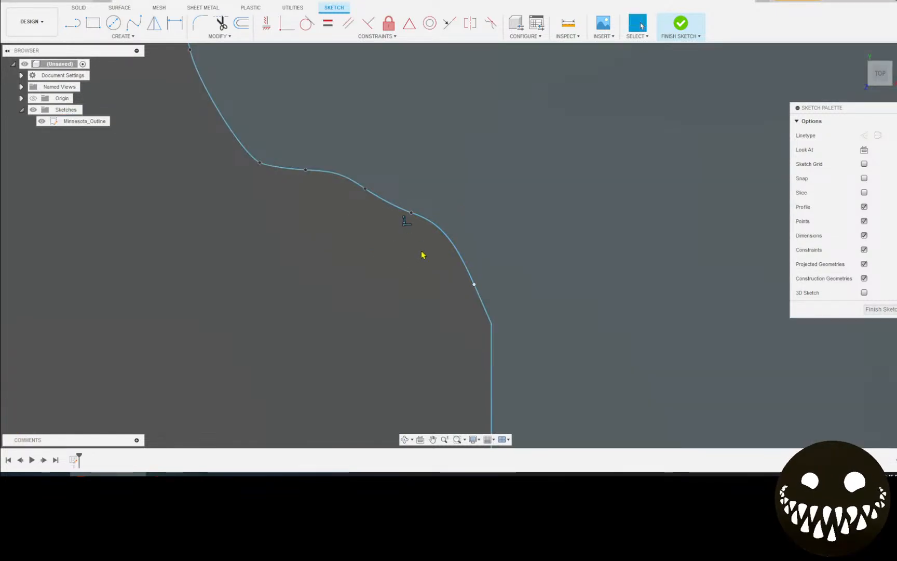
{"action": "key", "text": "Delete"}
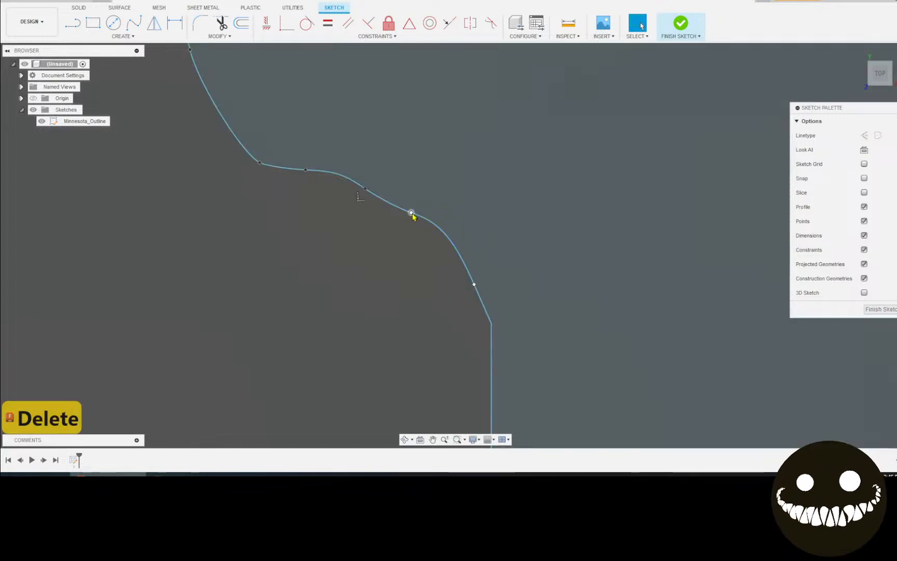
Attempt to move more spline points and segments, cancelling so the outline stays unchanged
{"action": "left_click", "coordinate": [411, 213]}
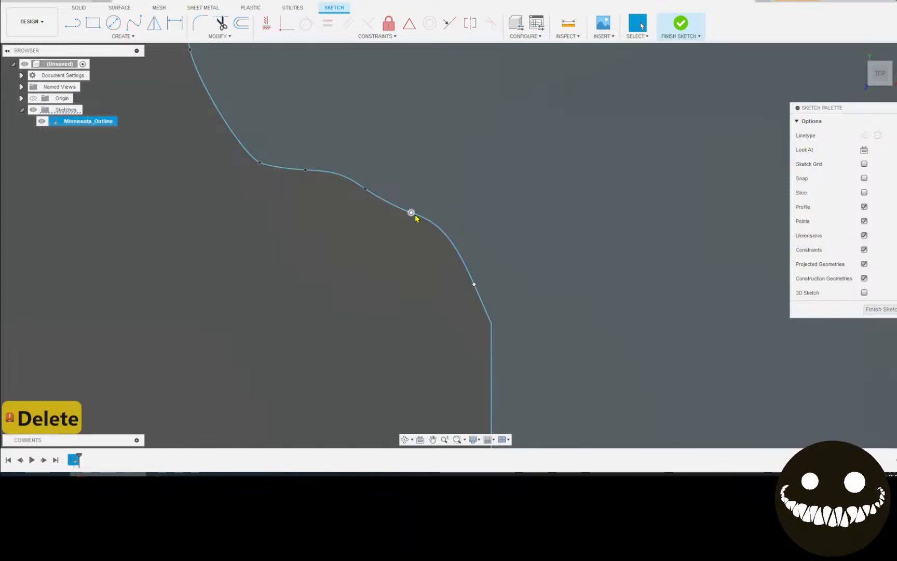
{"action": "key", "text": "m"}
{"action": "left_click_drag", "start_coordinate": [422, 205], "coordinate": [389, 251]}
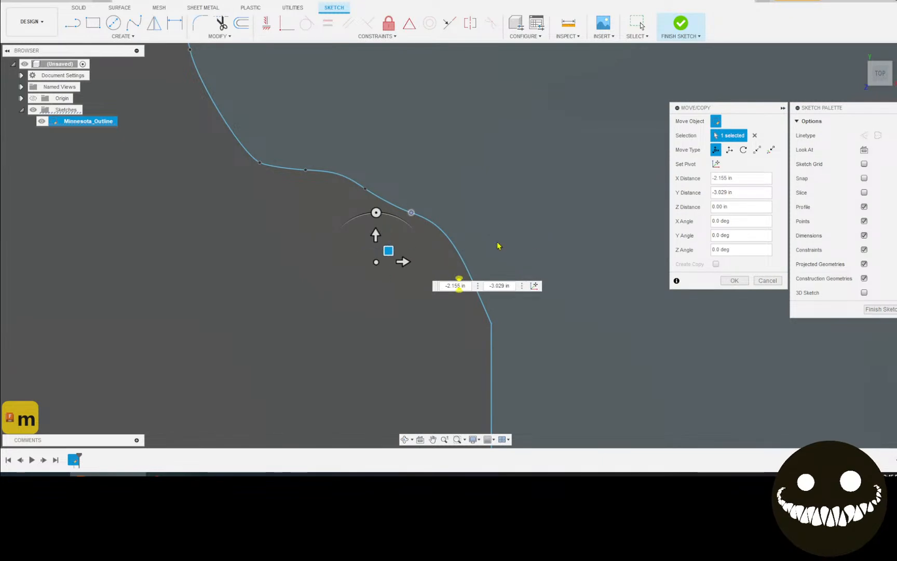
{"action": "left_click", "coordinate": [756, 281]}
{"action": "scroll", "coordinate": [410, 215], "scroll_direction": "up", "scroll_amount": 5}
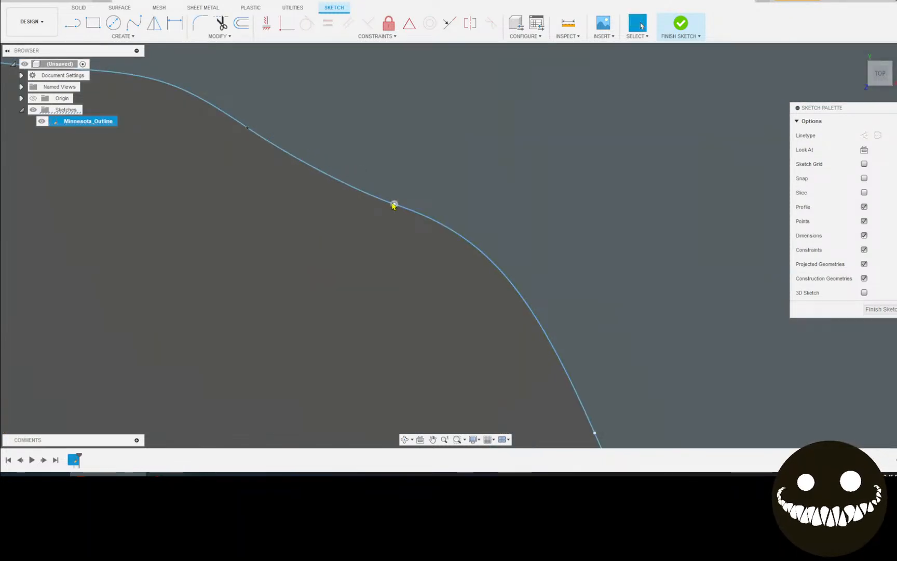
{"action": "key", "text": "m"}
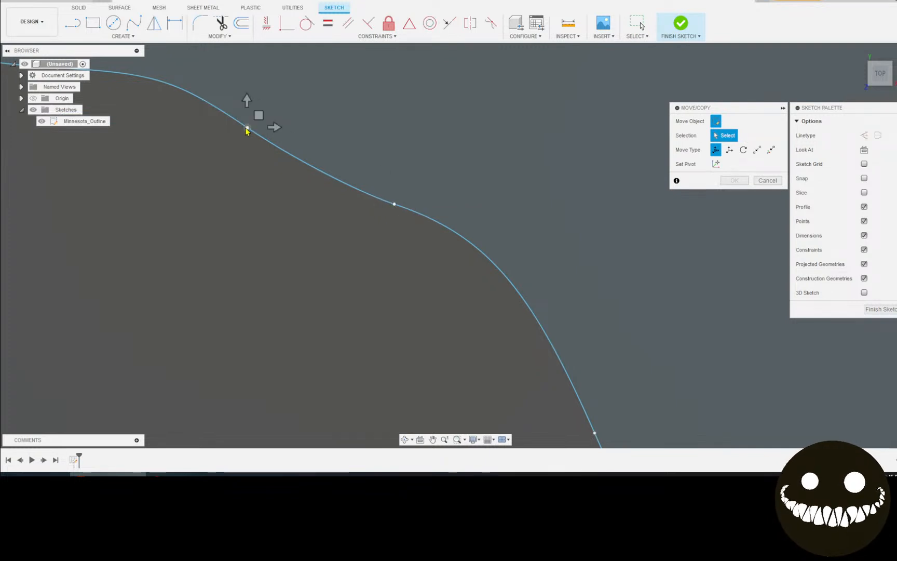
{"action": "left_click", "coordinate": [247, 129]}
{"action": "scroll", "coordinate": [250, 136], "scroll_direction": "up", "scroll_amount": 2}
{"action": "left_click", "coordinate": [245, 123]}
{"action": "scroll", "coordinate": [287, 203], "scroll_direction": "down", "scroll_amount": 4}
{"action": "scroll", "coordinate": [370, 262], "scroll_direction": "up", "scroll_amount": 6}
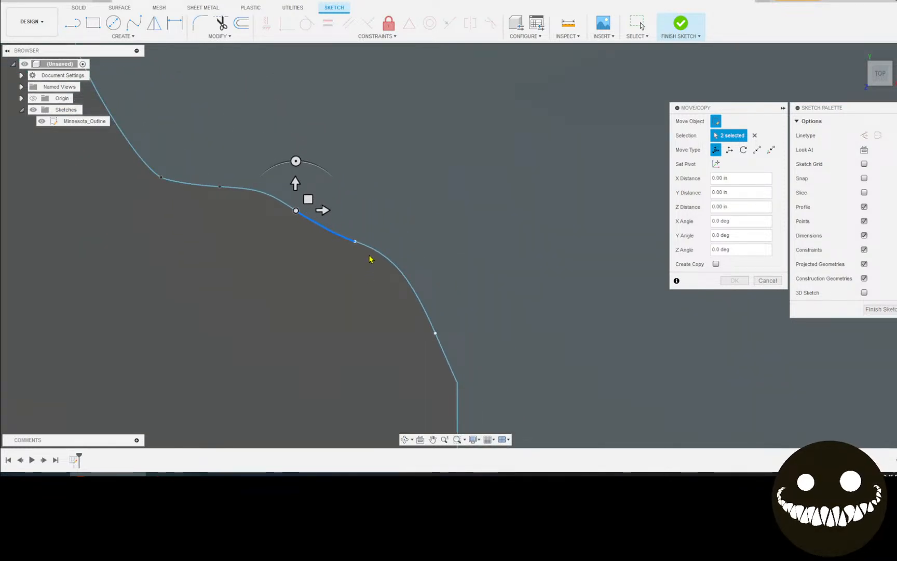
{"action": "left_click", "coordinate": [340, 256]}
{"action": "scroll", "coordinate": [297, 283], "scroll_direction": "down", "scroll_amount": 3}
{"action": "scroll", "coordinate": [304, 286], "scroll_direction": "down", "scroll_amount": 1}
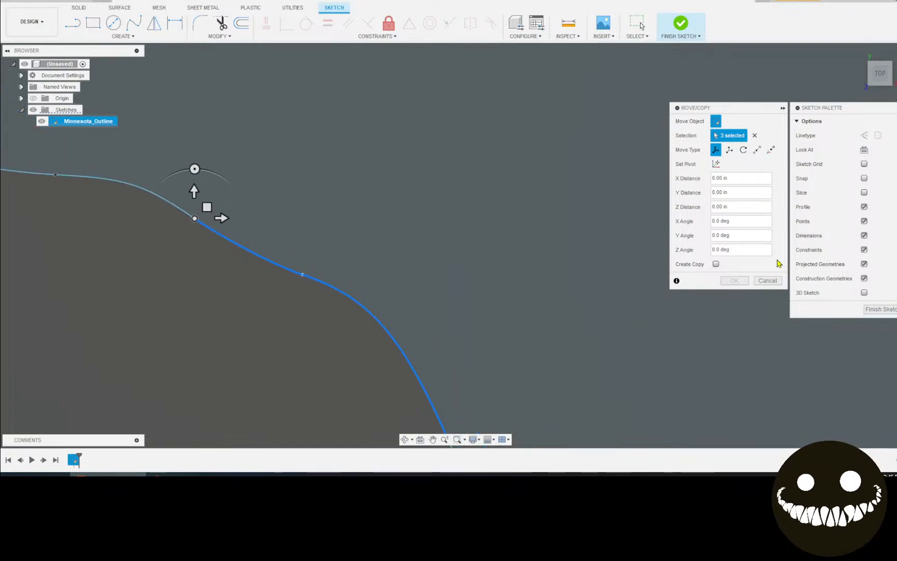
{"action": "left_click", "coordinate": [769, 284]}
Delete the extra fit point on the Minnesota_Outline border spline
{"action": "scroll", "coordinate": [445, 277], "scroll_direction": "down", "scroll_amount": 5}
{"action": "middle_click_drag", "start_coordinate": [437, 273], "coordinate": [598, 296]}
{"action": "scroll", "coordinate": [515, 276], "scroll_direction": "up", "scroll_amount": 5}
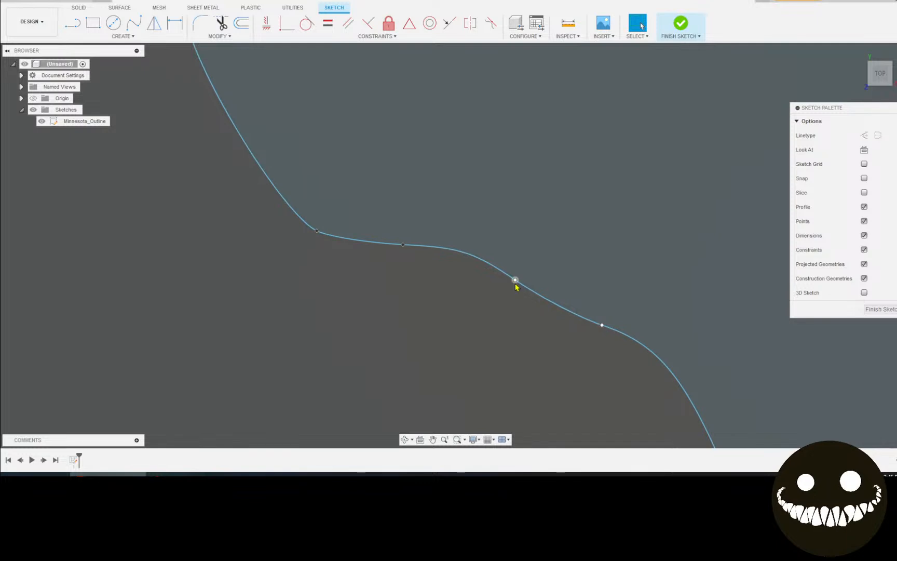
{"action": "left_click", "coordinate": [518, 281]}
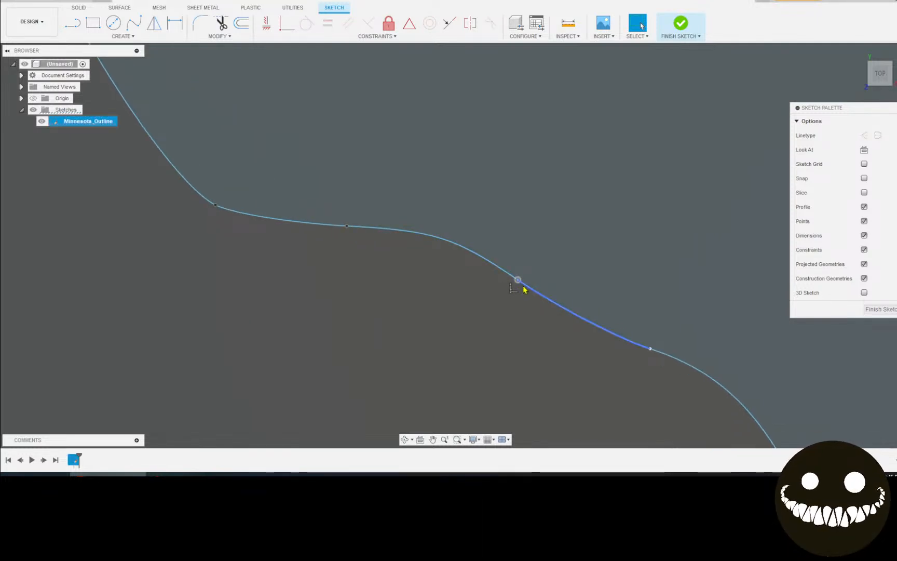
{"action": "key", "text": "Delete"}
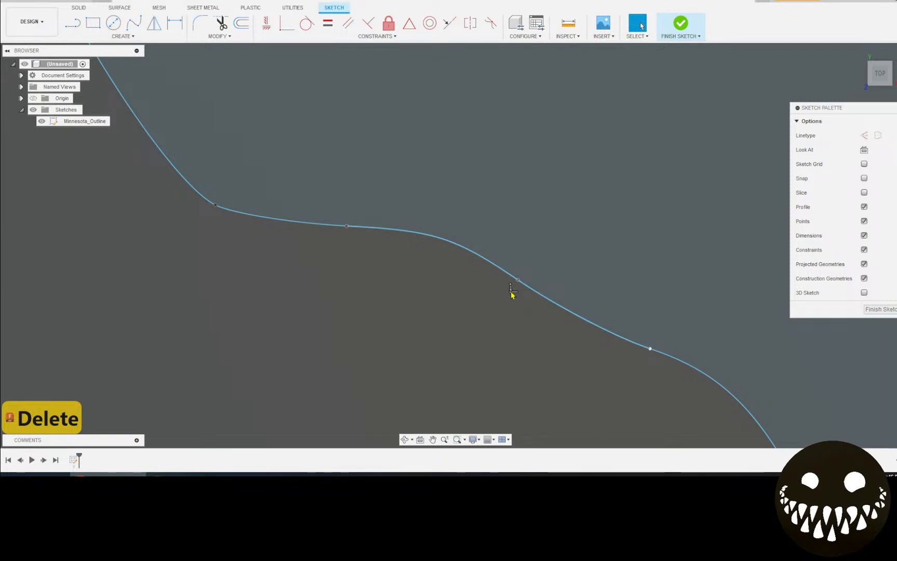
{"action": "scroll", "coordinate": [515, 296], "scroll_direction": "up", "scroll_amount": 5}
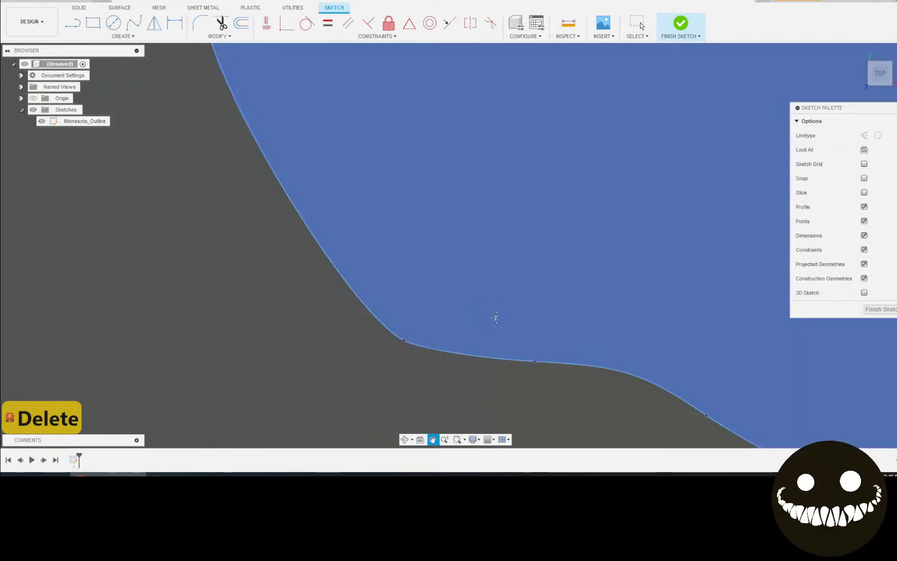
{"action": "scroll", "coordinate": [345, 285], "scroll_direction": "up", "scroll_amount": 1}
{"action": "scroll", "coordinate": [343, 289], "scroll_direction": "down", "scroll_amount": 4}
{"action": "scroll", "coordinate": [346, 287], "scroll_direction": "down", "scroll_amount": 6}
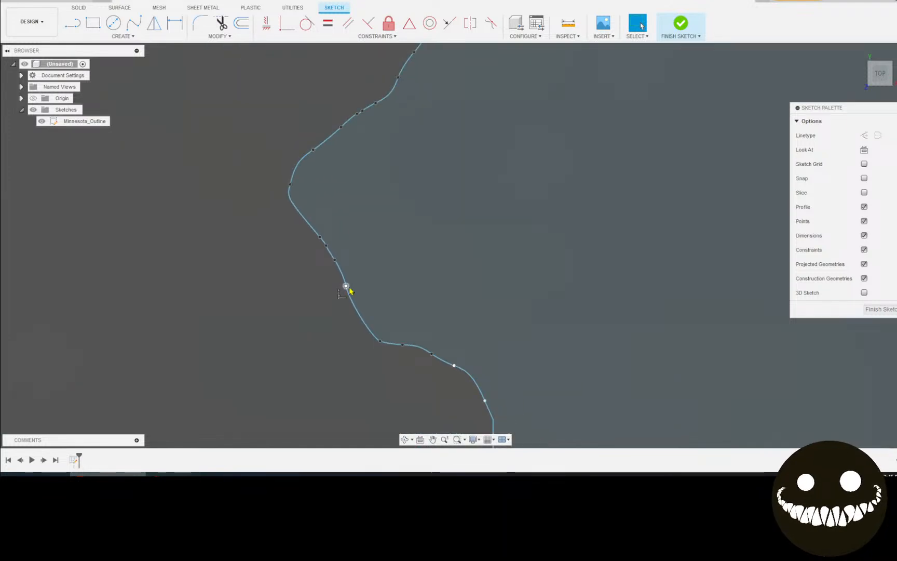
Delete the long slanted line crossing Minnesota and check the closed border
{"action": "scroll", "coordinate": [352, 289], "scroll_direction": "down", "scroll_amount": 5}
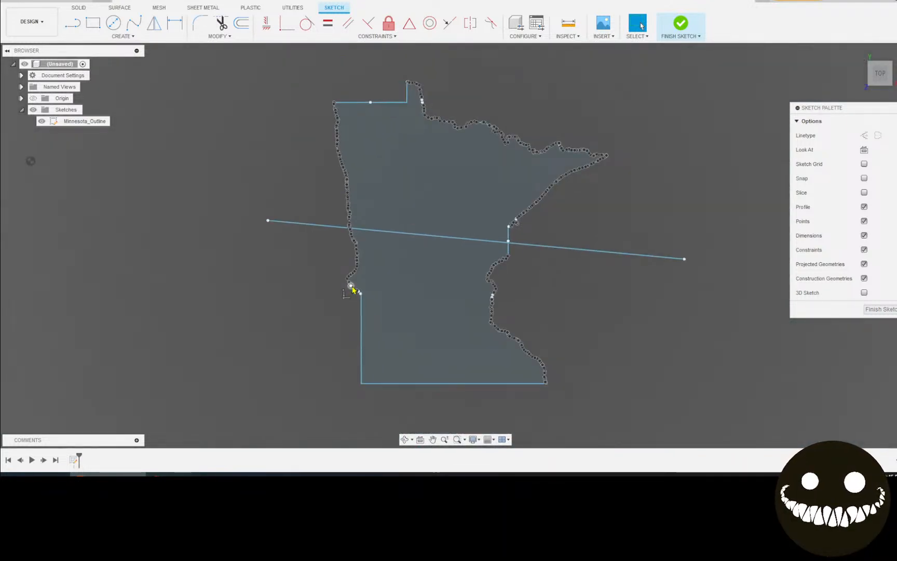
{"action": "left_click", "coordinate": [430, 260]}
{"action": "left_click", "coordinate": [433, 232]}
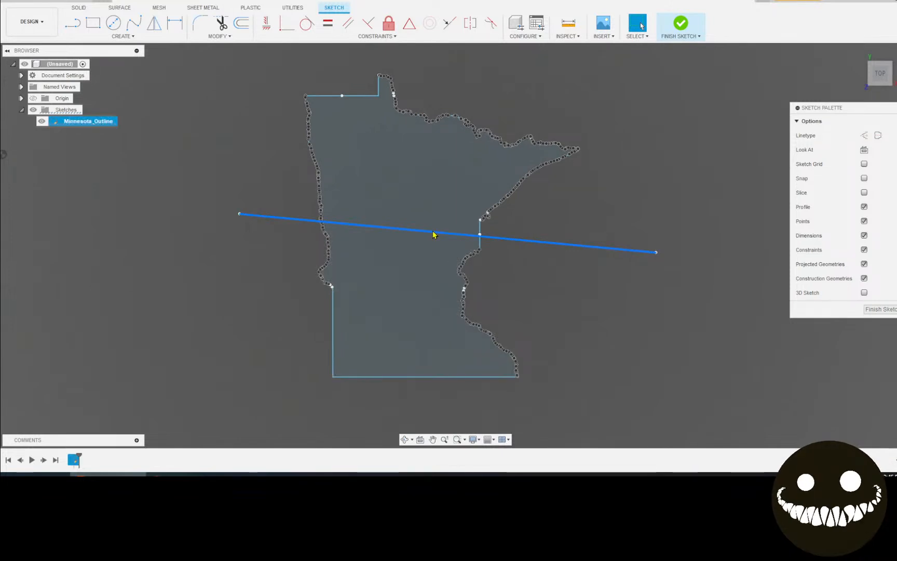
{"action": "key", "text": "End"}
{"action": "key", "text": "Delete"}
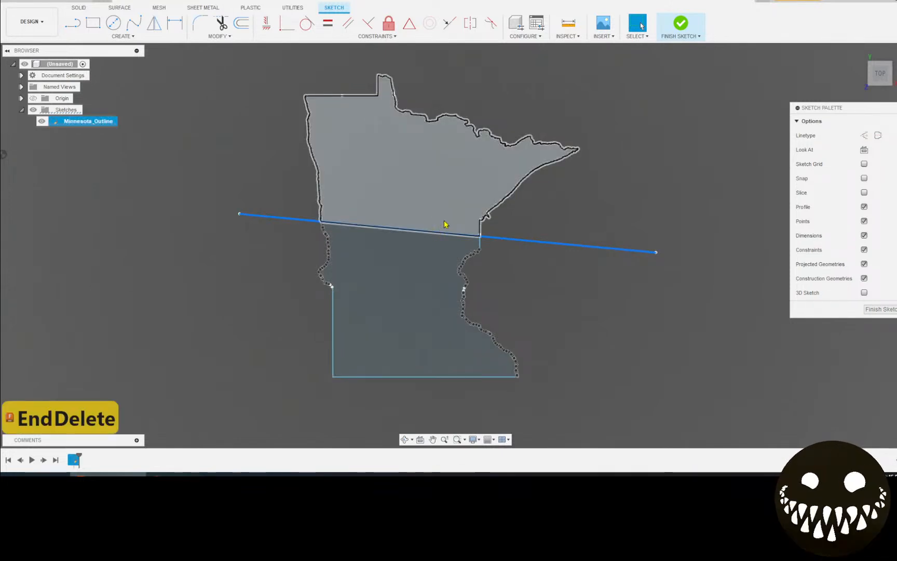
{"action": "scroll", "coordinate": [444, 224], "scroll_direction": "down", "scroll_amount": 2}
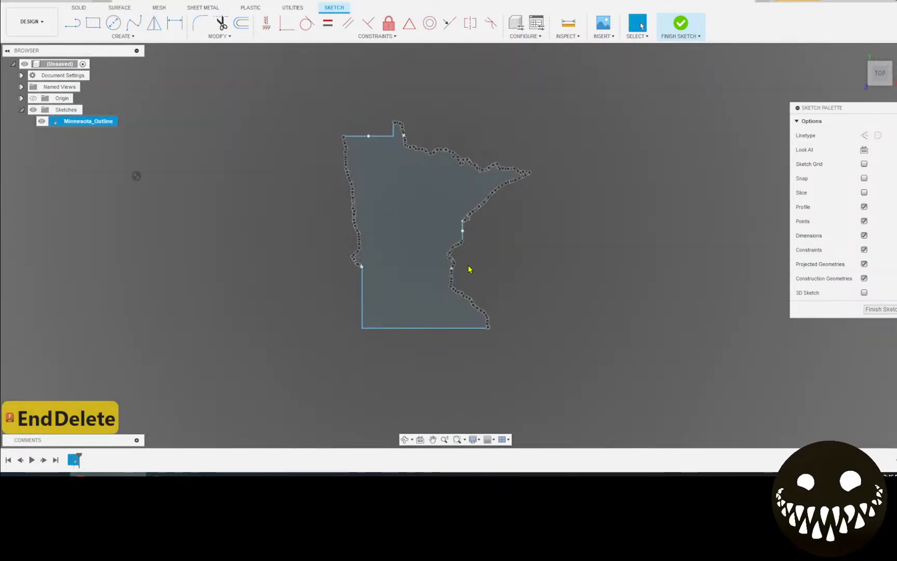
{"action": "scroll", "coordinate": [483, 241], "scroll_direction": "up", "scroll_amount": 5}
{"action": "scroll", "coordinate": [463, 226], "scroll_direction": "down", "scroll_amount": 5}
Extrude the Minnesota profile 0.075 in and centre the new body in view
{"action": "key", "text": "e"}
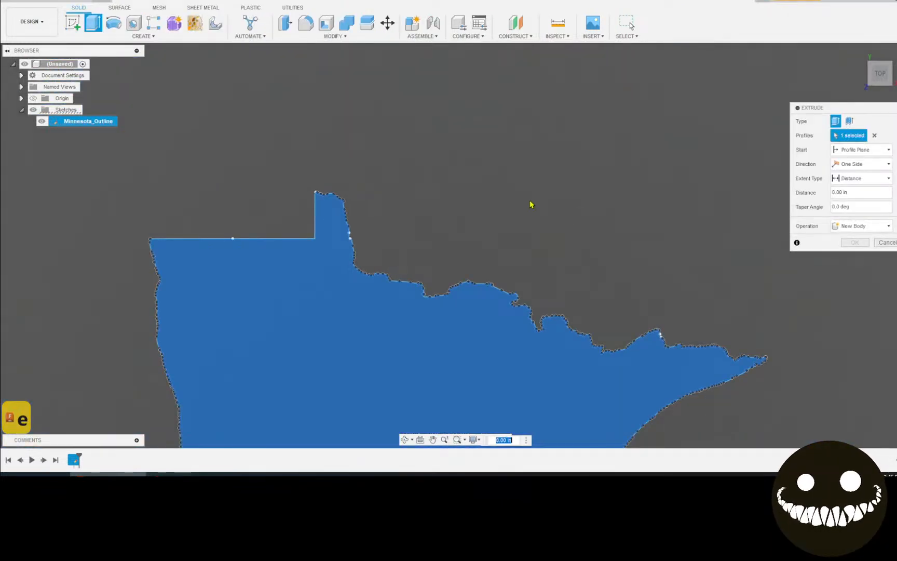
{"action": "type", "text": "e"}
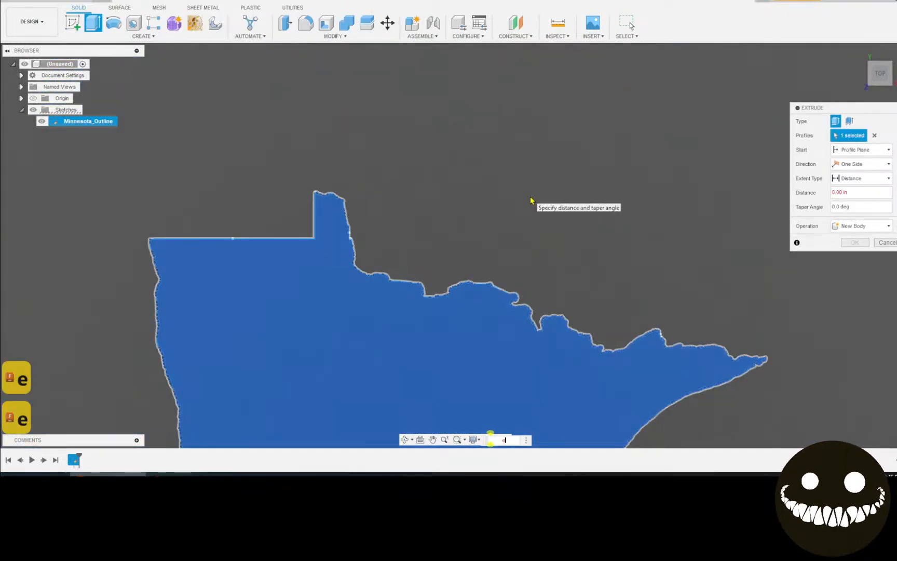
{"action": "key", "text": "BackSpace"}
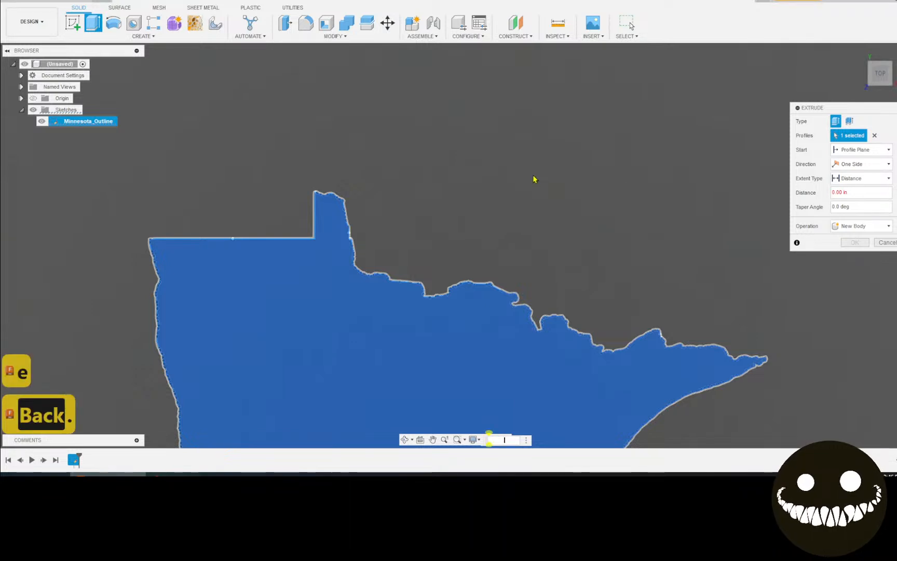
{"action": "type", "text": ".075"}
{"action": "key", "text": "Return"}
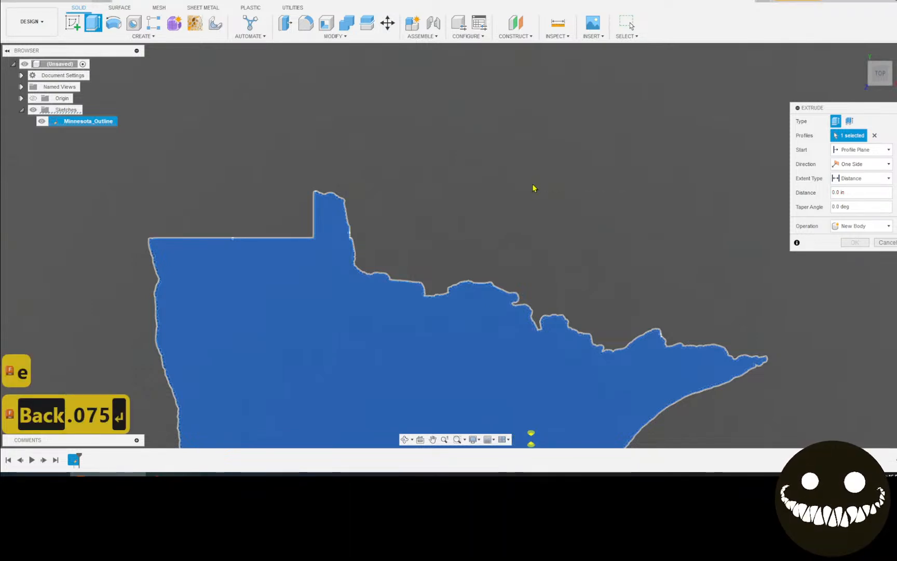
{"action": "scroll", "coordinate": [556, 228], "scroll_direction": "down", "scroll_amount": 5}
{"action": "middle_click_drag", "start_coordinate": [565, 242], "coordinate": [542, 191]}
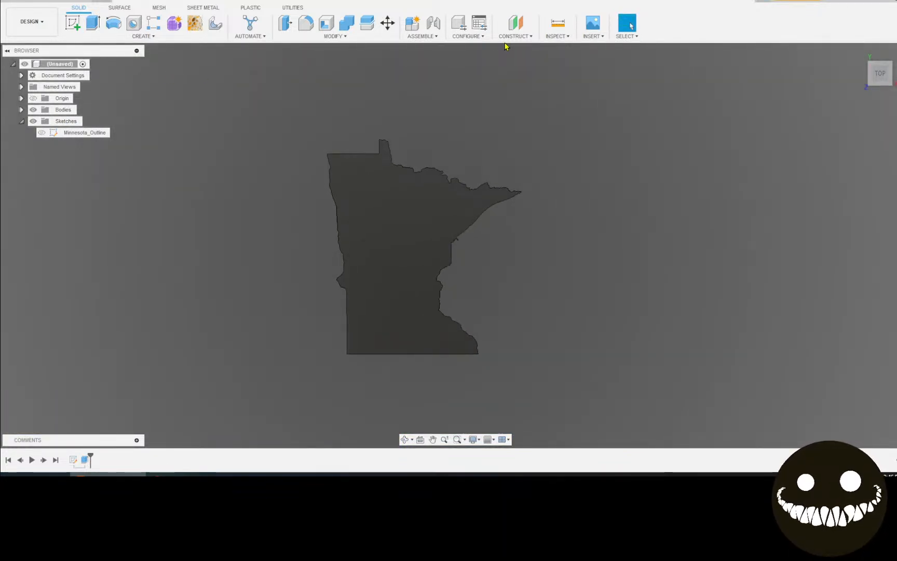
Create and finish Sketch2 on the Minnesota body's top face
{"action": "left_click", "coordinate": [72, 23]}
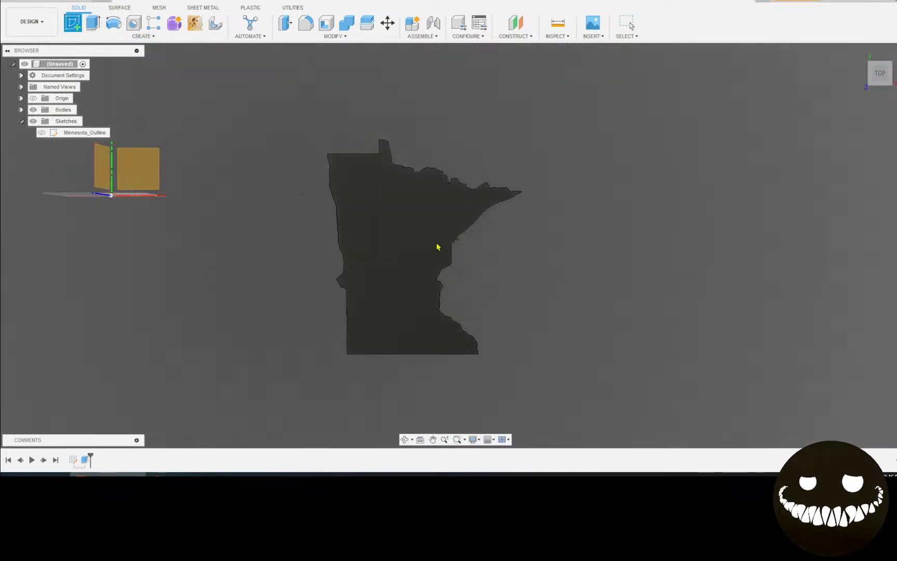
{"action": "left_click", "coordinate": [399, 230]}
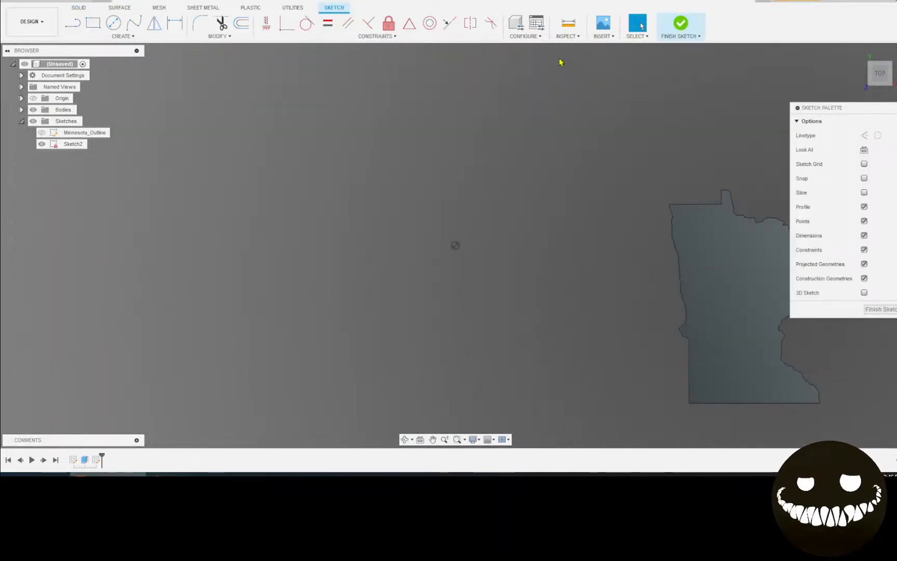
{"action": "left_click", "coordinate": [684, 24]}
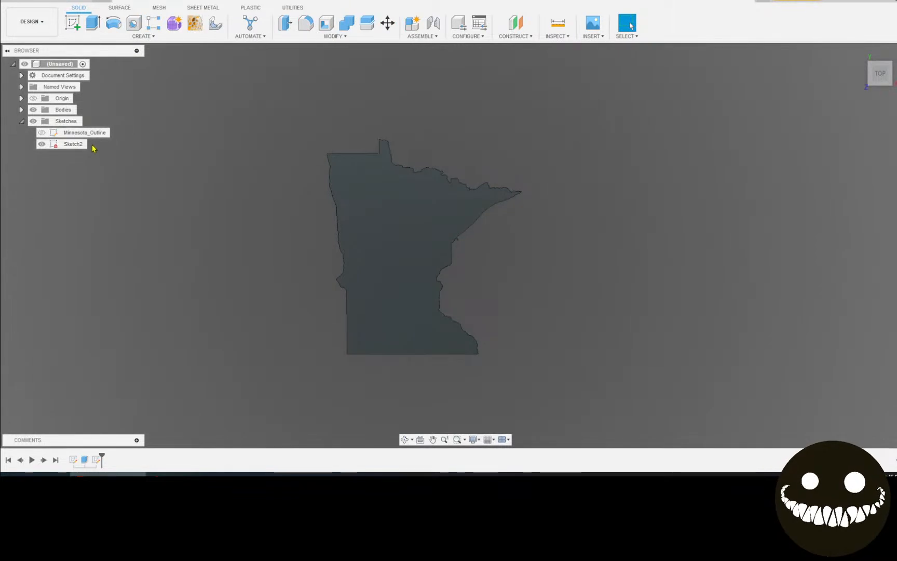
Save Sketch2 as a DXF named 'min map'
{"action": "right_click", "coordinate": [95, 149]}
{"action": "left_click", "coordinate": [159, 224]}
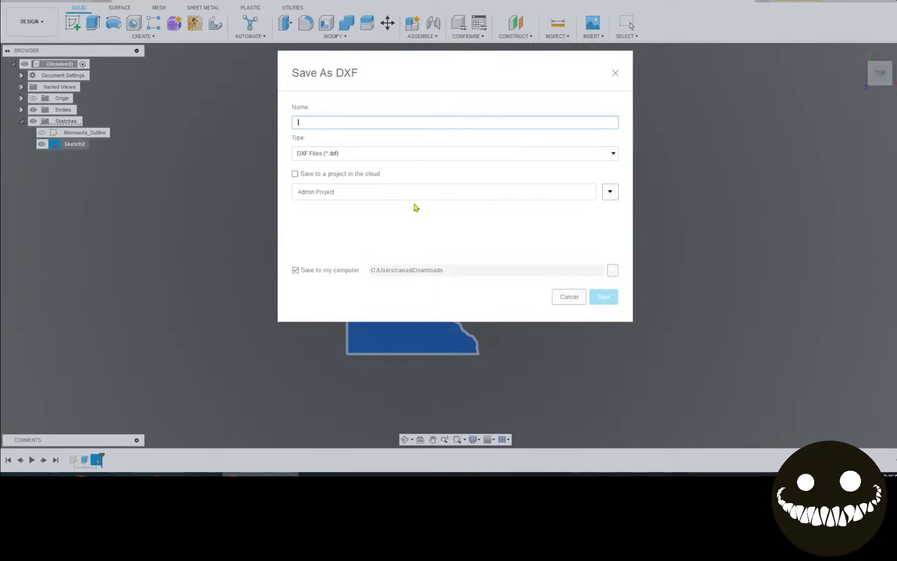
{"action": "type", "text": "mi"}
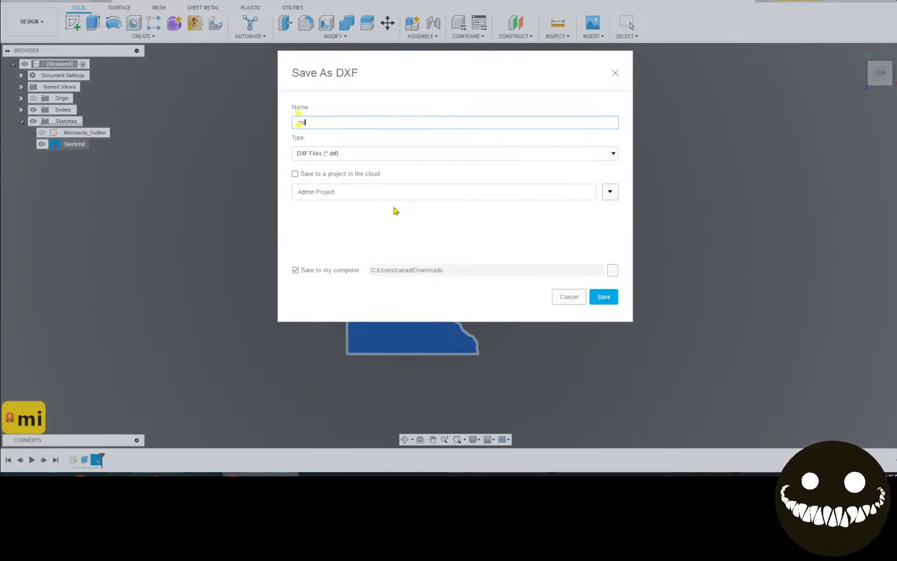
{"action": "type", "text": "n map"}
{"action": "key", "text": "Return"}
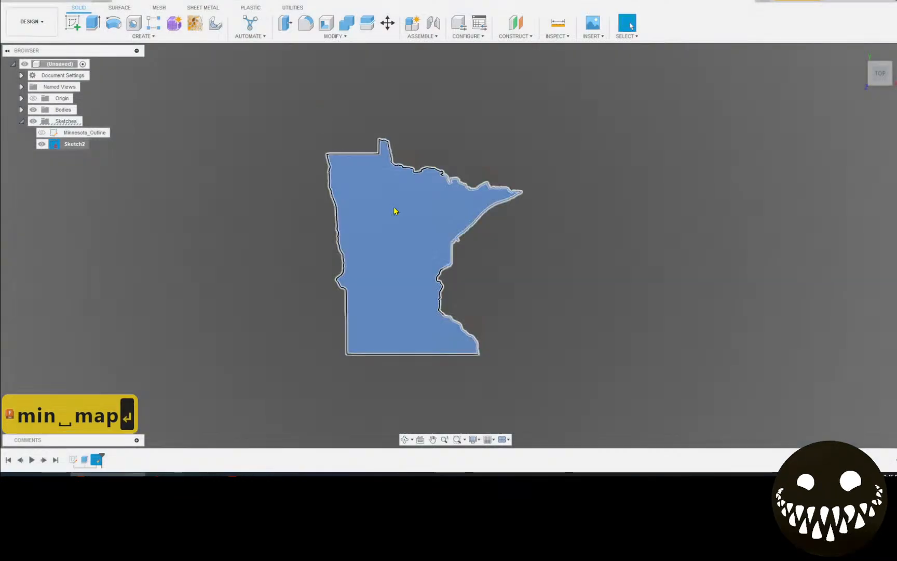
Insert min map.dxf from Downloads into Sketch2
{"action": "left_click", "coordinate": [593, 36]}
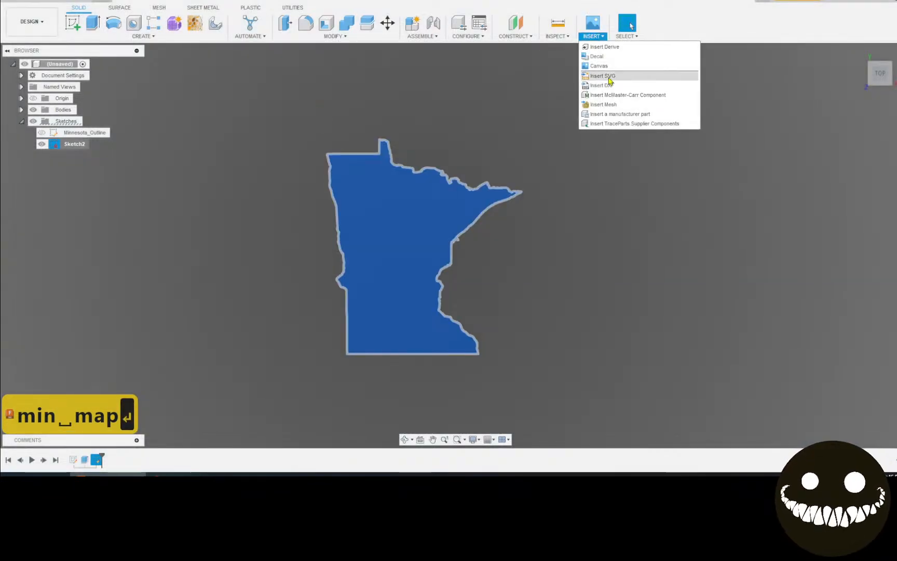
{"action": "left_click", "coordinate": [602, 85]}
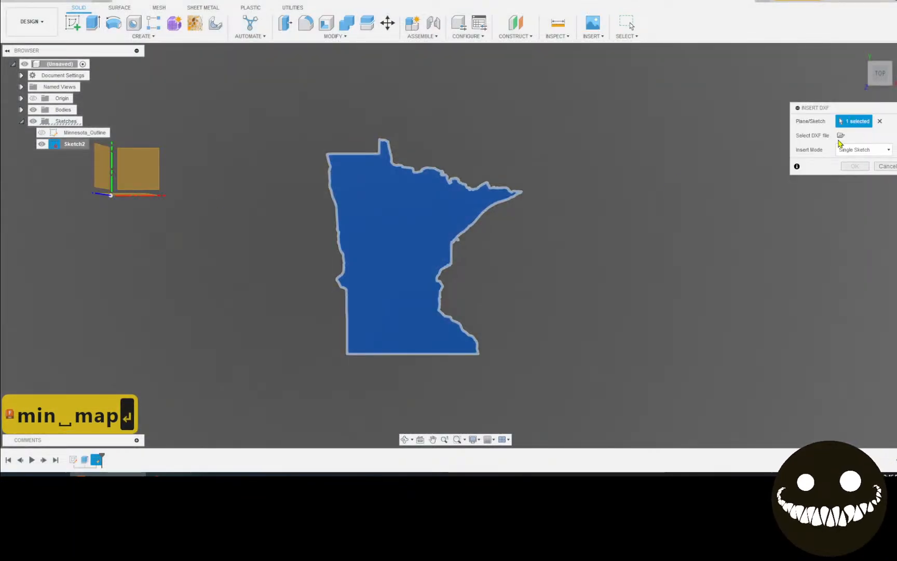
{"action": "left_click", "coordinate": [841, 135]}
{"action": "left_click", "coordinate": [365, 322]}
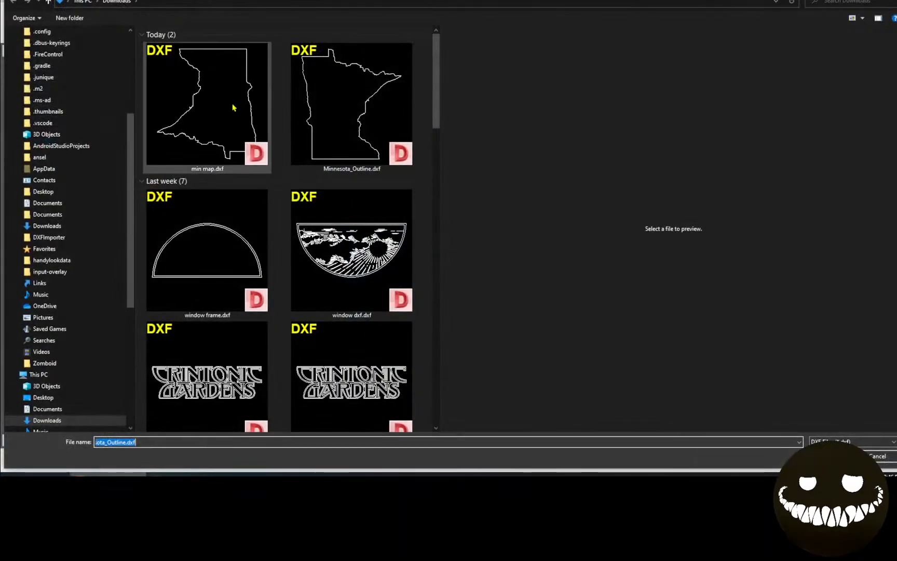
{"action": "left_click", "coordinate": [234, 110]}
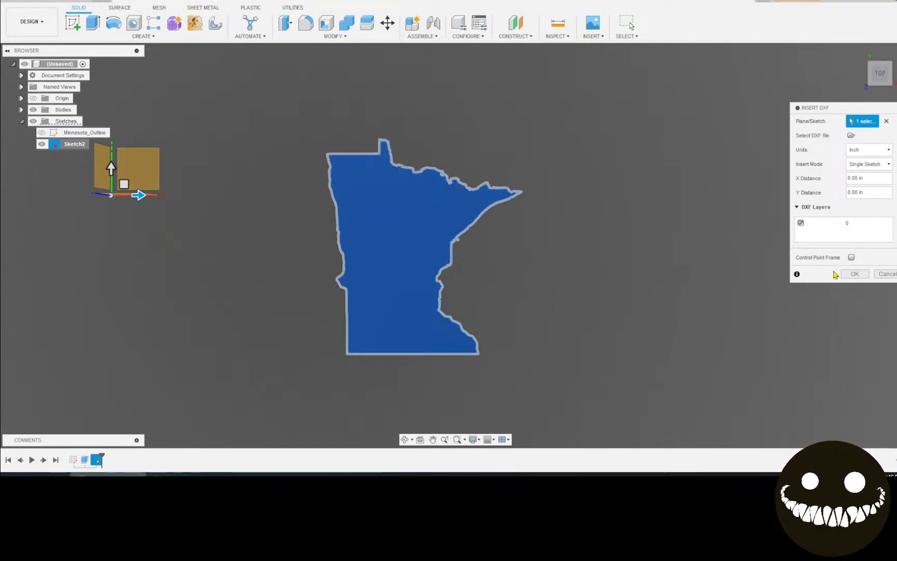
{"action": "left_click", "coordinate": [844, 274]}
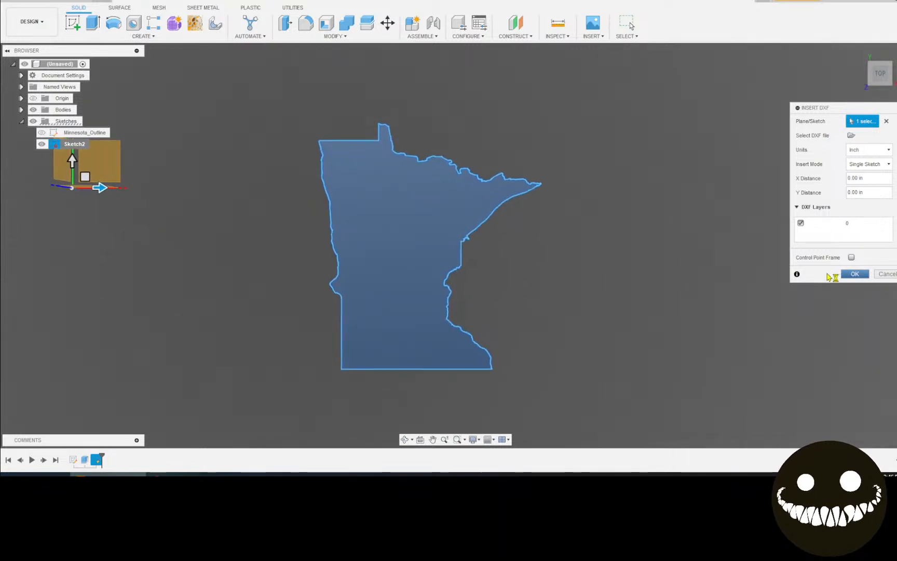
Try moving an edge of the imported outline left, then cancel the move
{"action": "scroll", "coordinate": [624, 262], "scroll_direction": "down", "scroll_amount": 2}
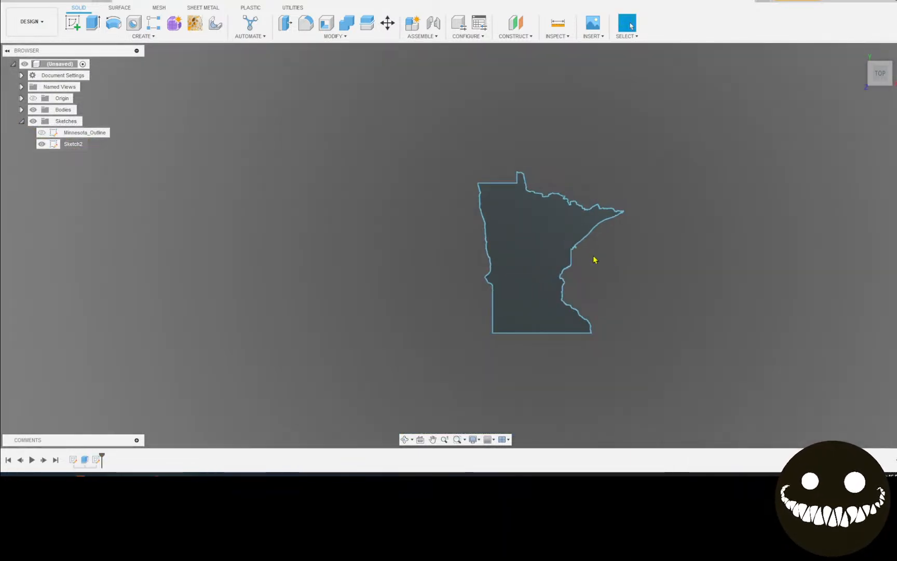
{"action": "left_click", "coordinate": [537, 270]}
{"action": "scroll", "coordinate": [535, 270], "scroll_direction": "down", "scroll_amount": 2}
{"action": "scroll", "coordinate": [526, 266], "scroll_direction": "down", "scroll_amount": 2}
{"action": "scroll", "coordinate": [514, 286], "scroll_direction": "up", "scroll_amount": 3}
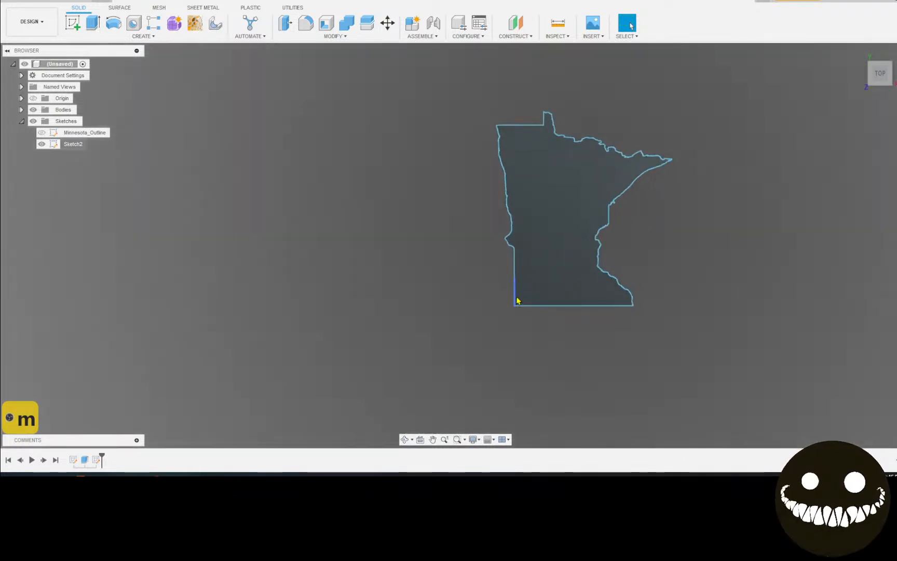
{"action": "left_click", "coordinate": [515, 298]}
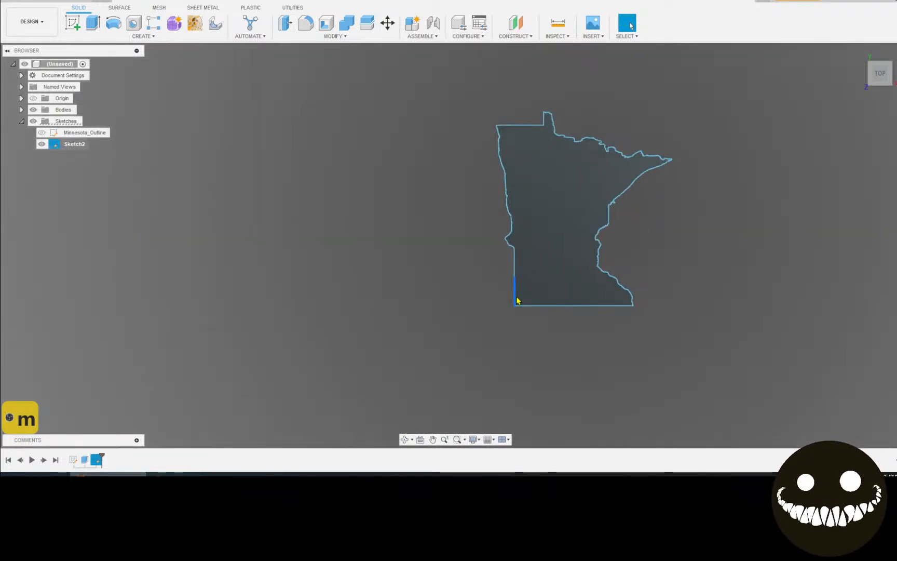
{"action": "key", "text": "m"}
{"action": "left_click_drag", "start_coordinate": [505, 301], "coordinate": [337, 315]}
{"action": "left_click", "coordinate": [887, 283]}
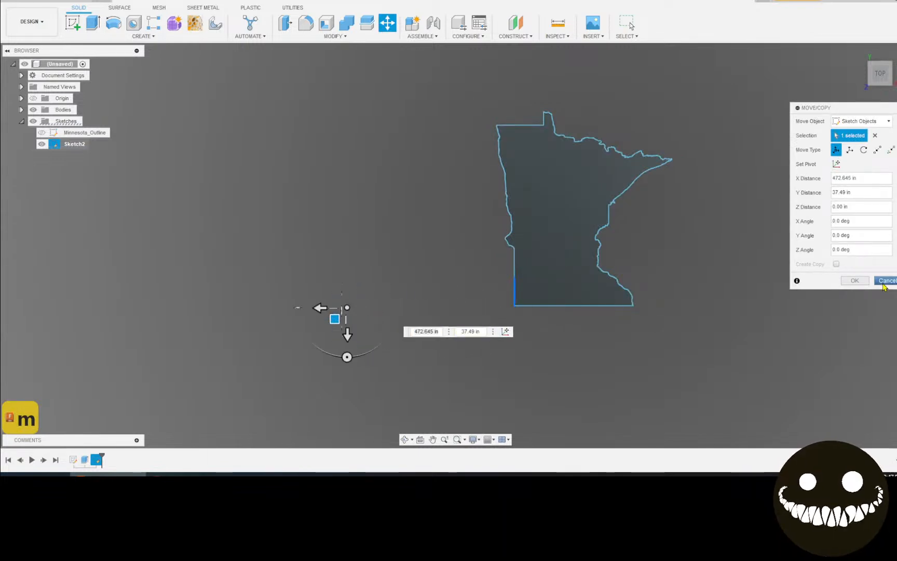
Start moving the Minnesota body and close the move without shifting anything
{"action": "left_click", "coordinate": [563, 214]}
{"action": "key", "text": "m"}
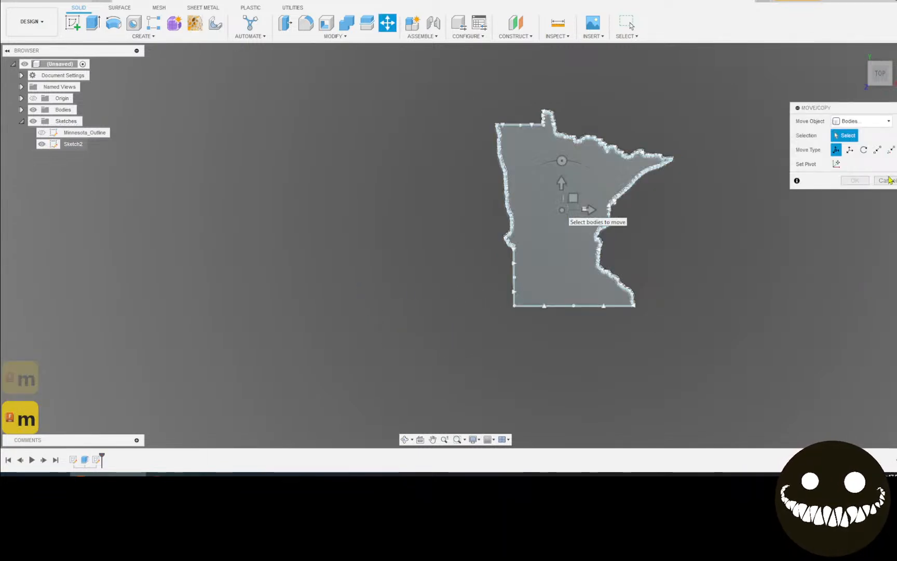
{"action": "left_click", "coordinate": [628, 23]}
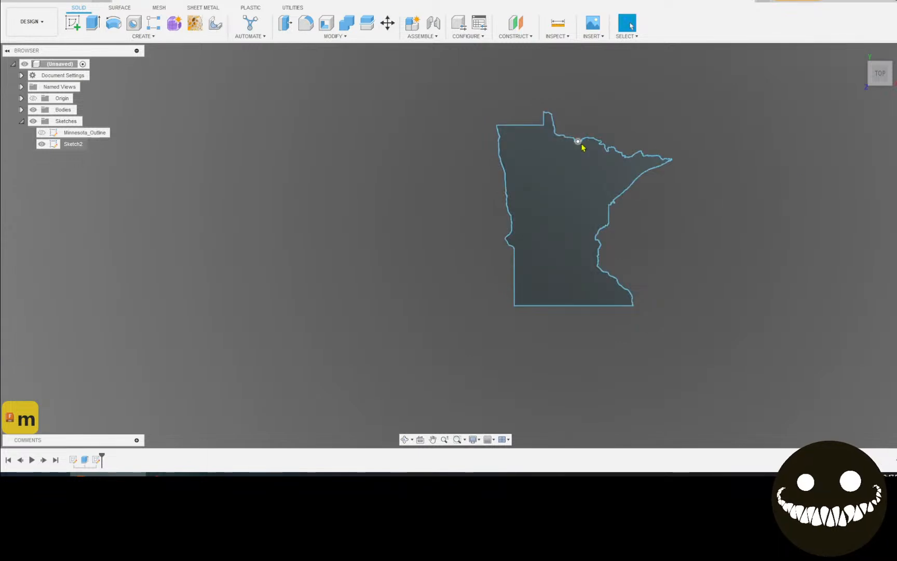
{"action": "scroll", "coordinate": [582, 148], "scroll_direction": "up", "scroll_amount": 3}
Reopen Sketch2 for editing, window-select the whole Minnesota outline and start Move/Copy
{"action": "right_click", "coordinate": [82, 147]}
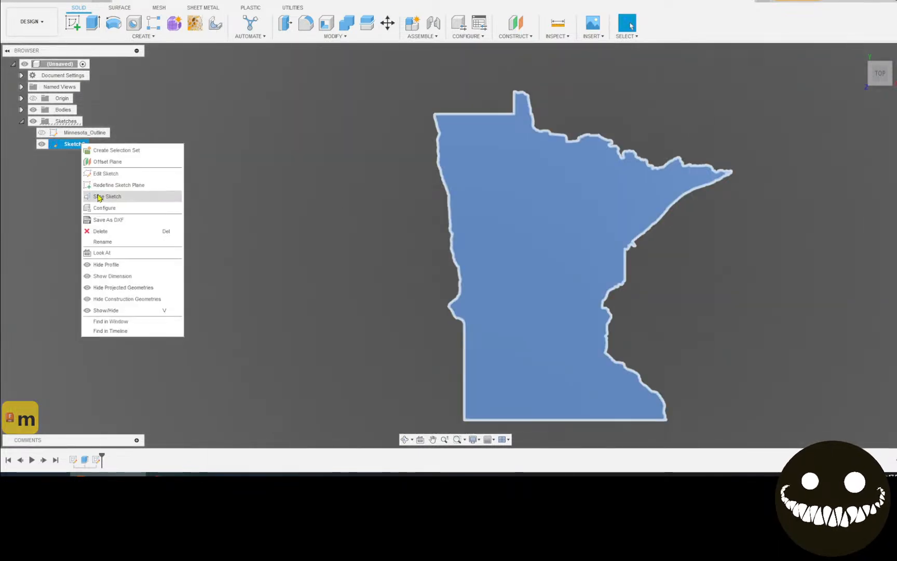
{"action": "left_click", "coordinate": [104, 173]}
{"action": "scroll", "coordinate": [455, 228], "scroll_direction": "up", "scroll_amount": 2}
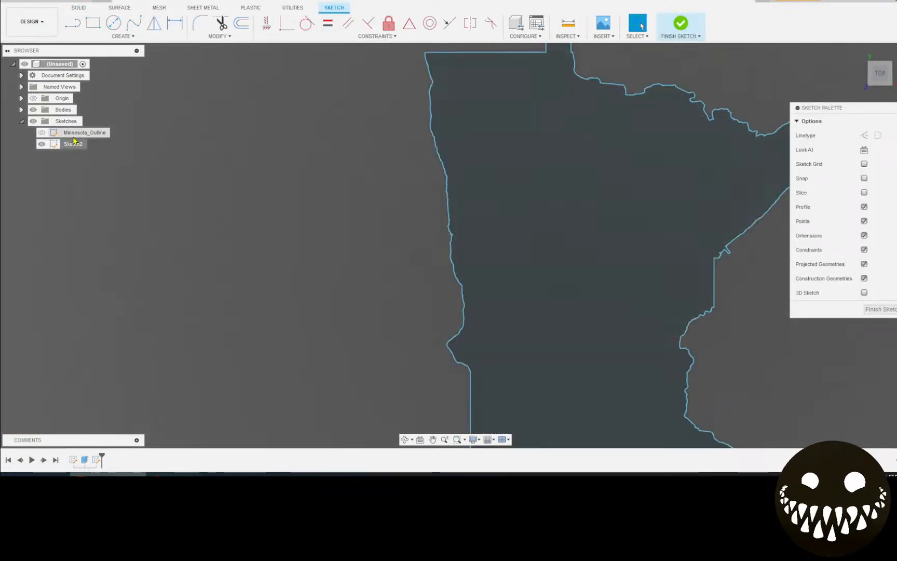
{"action": "scroll", "coordinate": [453, 255], "scroll_direction": "up", "scroll_amount": 1}
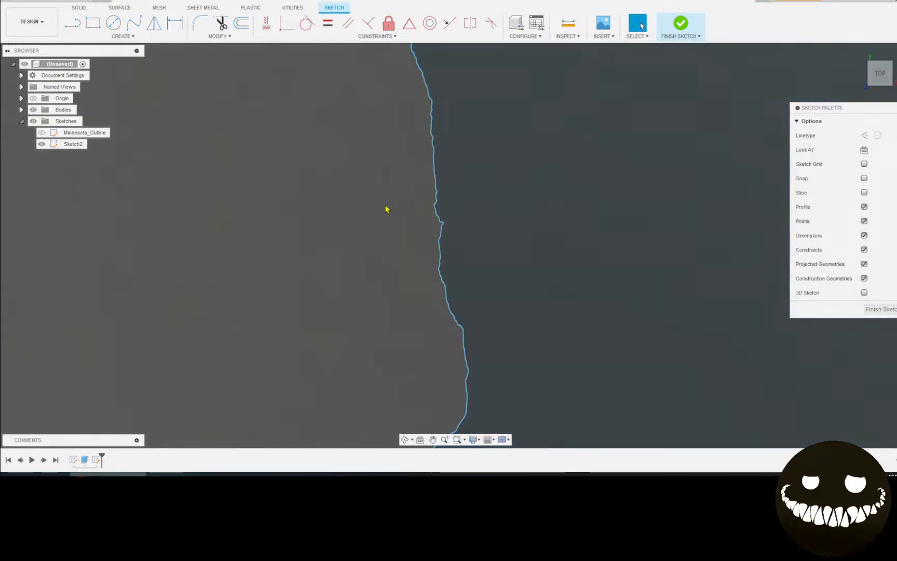
{"action": "scroll", "coordinate": [400, 208], "scroll_direction": "down", "scroll_amount": 3}
{"action": "scroll", "coordinate": [400, 208], "scroll_direction": "down", "scroll_amount": 3}
{"action": "mouse_move", "coordinate": [337, 108]}
{"action": "left_mouse_down"}
{"action": "mouse_move", "coordinate": [674, 461]}
{"action": "mouse_move", "coordinate": [656, 443]}
{"action": "left_mouse_up"}
{"action": "key", "text": "m"}
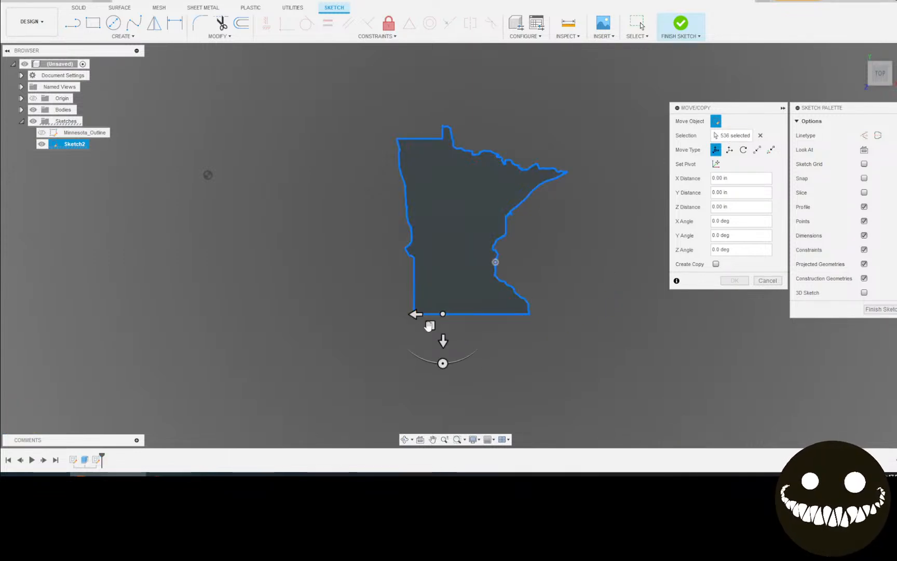
Cancel the move and apply Fix constraints to all the outline curves
{"action": "mouse_move", "coordinate": [430, 326]}
{"action": "left_mouse_down"}
{"action": "mouse_move", "coordinate": [230, 356]}
{"action": "mouse_move", "coordinate": [439, 335]}
{"action": "left_mouse_up"}
{"action": "left_click", "coordinate": [764, 282]}
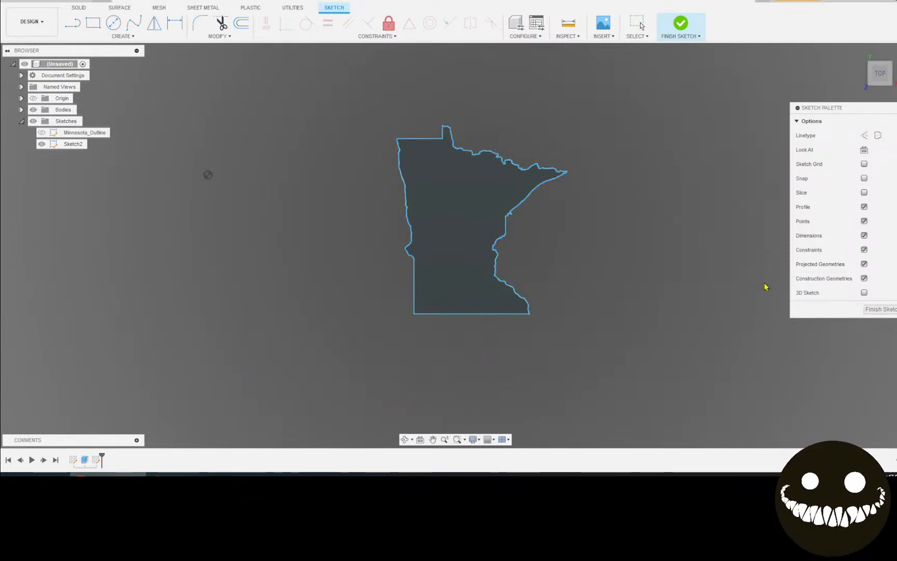
{"action": "scroll", "coordinate": [759, 283], "scroll_direction": "down", "scroll_amount": 8}
{"action": "left_click", "coordinate": [389, 23]}
{"action": "left_click_drag", "start_coordinate": [393, 115], "coordinate": [780, 439]}
{"action": "left_click_drag", "start_coordinate": [741, 407], "coordinate": [741, 407]}
{"action": "mouse_move", "coordinate": [391, 122]}
{"action": "left_mouse_down"}
{"action": "mouse_move", "coordinate": [691, 367]}
{"action": "mouse_move", "coordinate": [853, 447]}
{"action": "mouse_move", "coordinate": [745, 377]}
{"action": "left_mouse_up"}
{"action": "left_click", "coordinate": [637, 23]}
Select Sketch2 and start a new Move/Copy
{"action": "scroll", "coordinate": [558, 252], "scroll_direction": "up", "scroll_amount": 8}
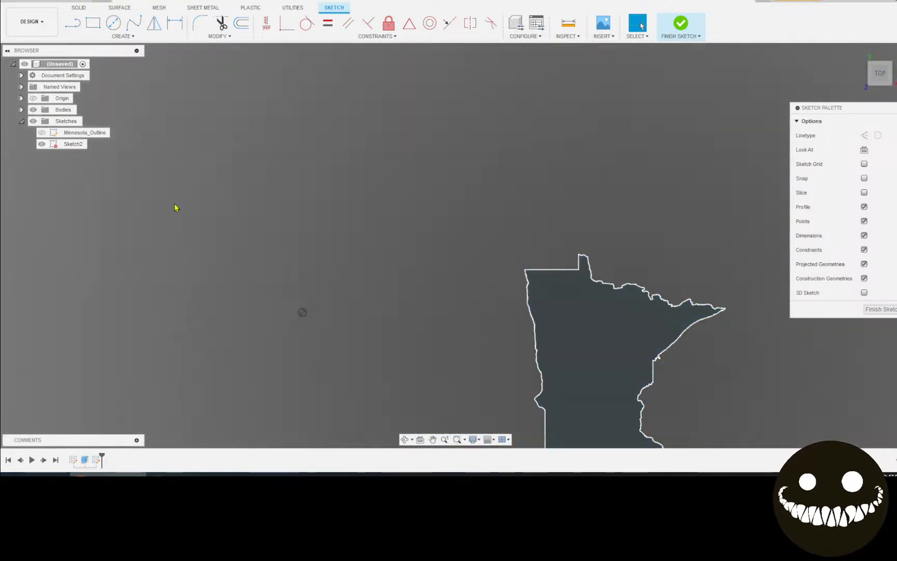
{"action": "left_click", "coordinate": [73, 144]}
{"action": "key", "text": "m"}
{"action": "scroll", "coordinate": [561, 182], "scroll_direction": "down", "scroll_amount": 5}
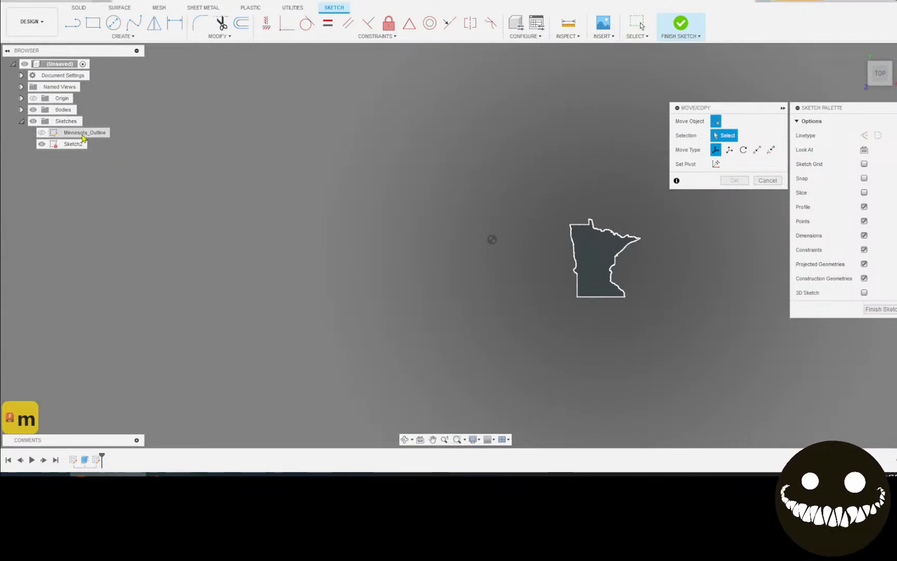
Cancel Move/Copy and select the Minnesota profile
{"action": "left_click", "coordinate": [767, 180]}
{"action": "scroll", "coordinate": [560, 224], "scroll_direction": "up", "scroll_amount": 3}
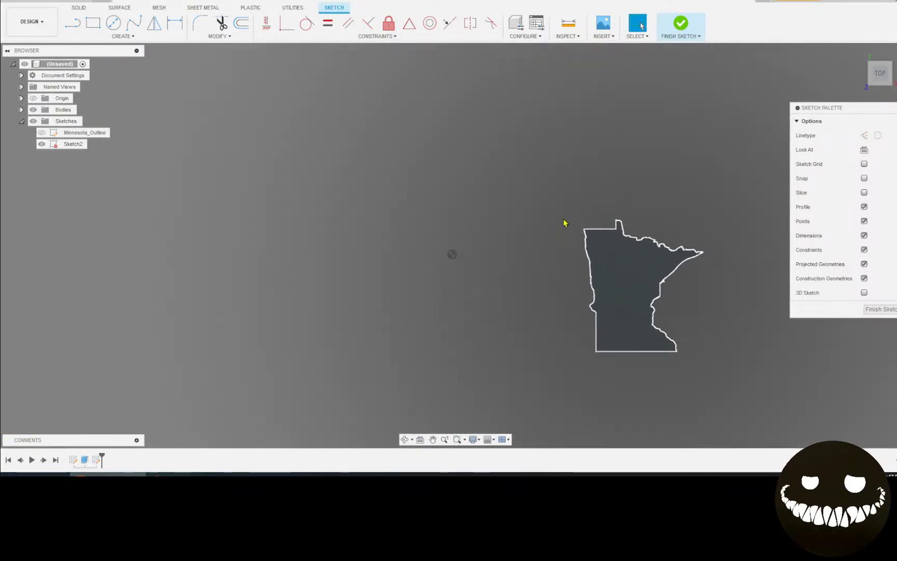
{"action": "middle_click_drag", "start_coordinate": [660, 249], "coordinate": [542, 126]}
{"action": "scroll", "coordinate": [651, 138], "scroll_direction": "down", "scroll_amount": 1}
{"action": "scroll", "coordinate": [551, 167], "scroll_direction": "up", "scroll_amount": 3}
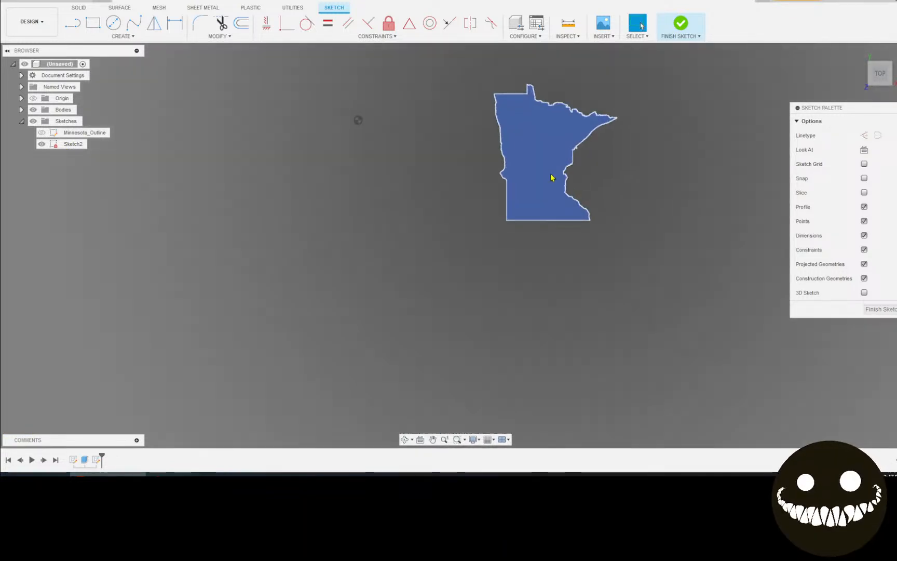
{"action": "left_click", "coordinate": [551, 166]}
{"action": "scroll", "coordinate": [551, 167], "scroll_direction": "up", "scroll_amount": 1}
{"action": "scroll", "coordinate": [645, 122], "scroll_direction": "down", "scroll_amount": 1}
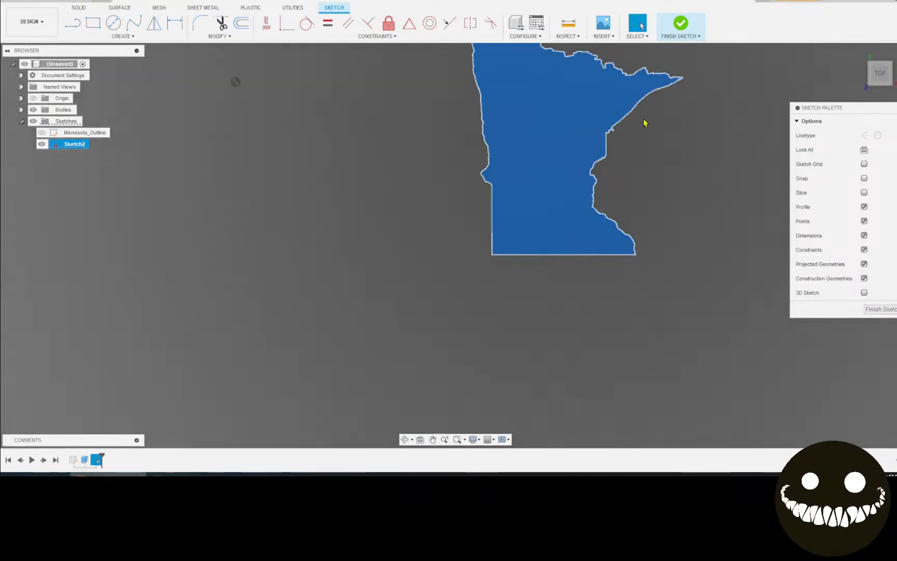
Undo the last two changes to remove the Fix locks from the outline
{"action": "key", "text": "ctrl+z"}
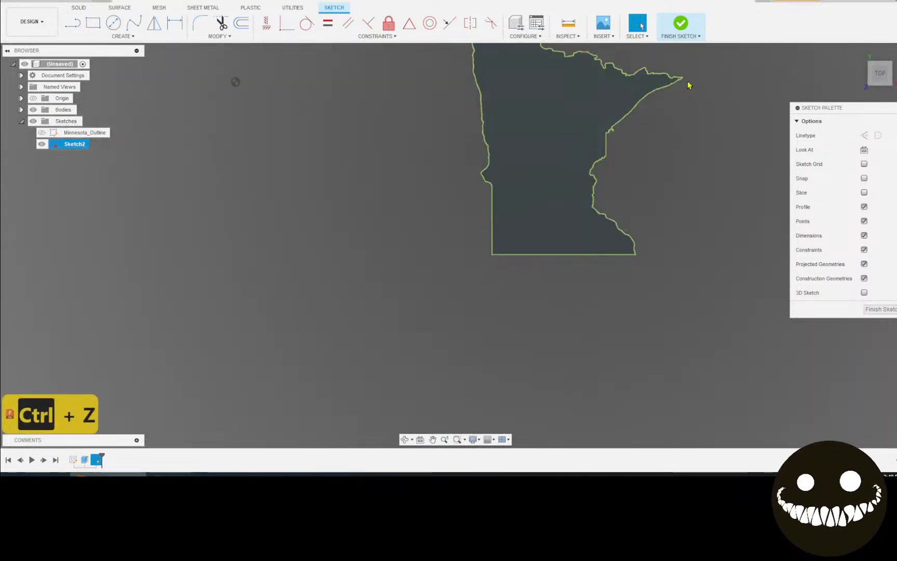
{"action": "key", "text": "ctrl+z"}
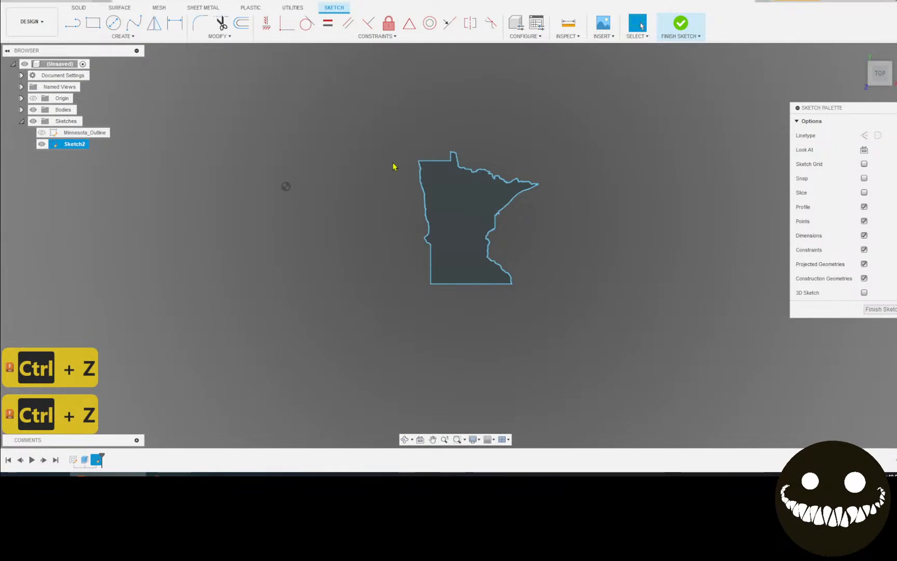
{"action": "right_click", "coordinate": [79, 146]}
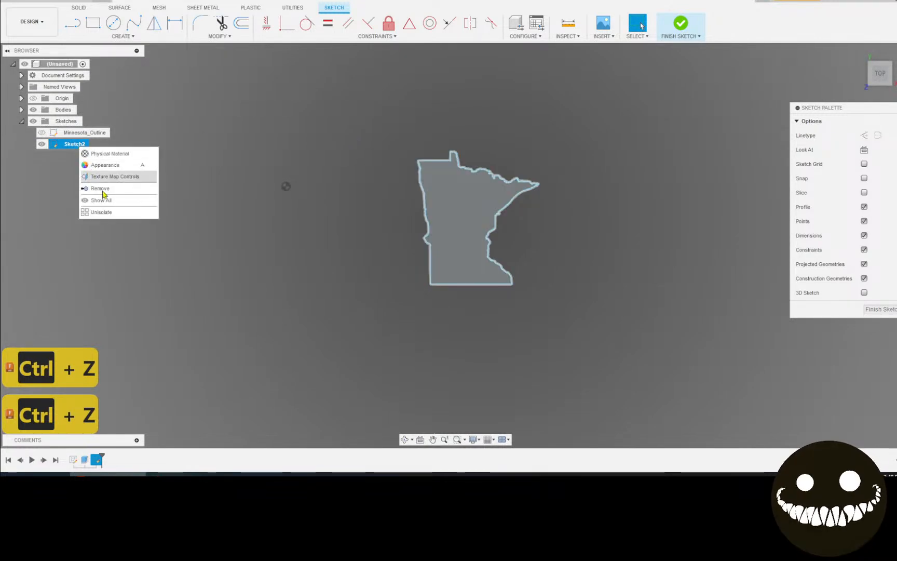
{"action": "left_click", "coordinate": [327, 122]}
{"action": "double_click", "coordinate": [73, 147]}
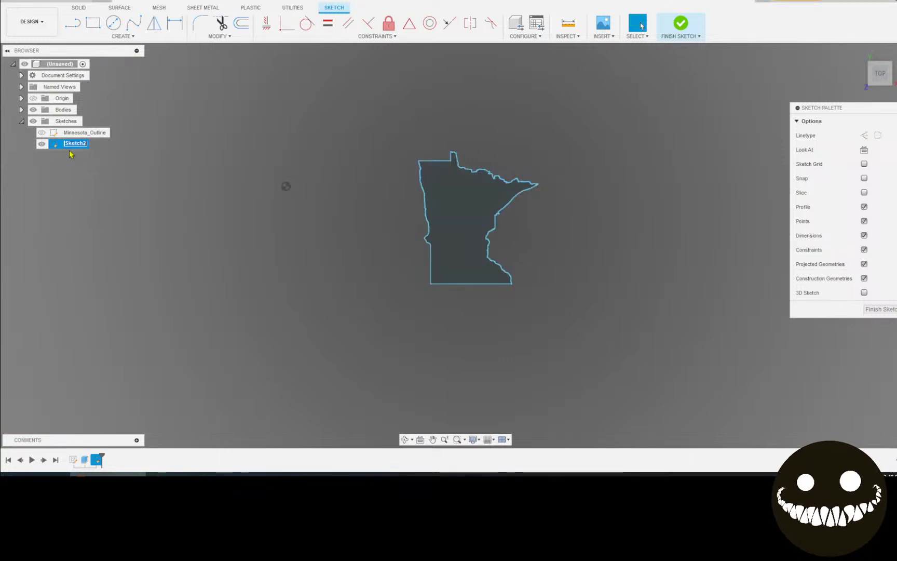
{"action": "type", "text": "m"}
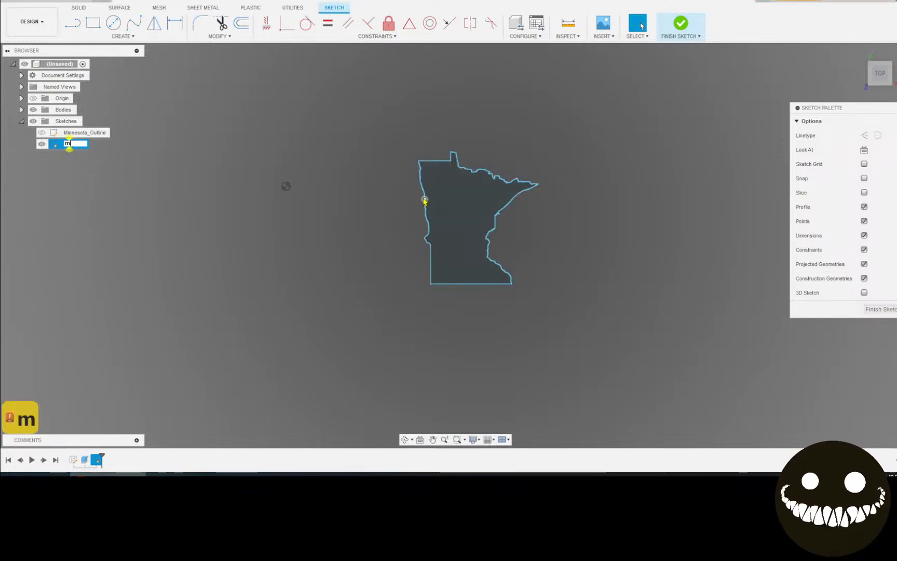
{"action": "key", "text": "BackSpace"}
{"action": "key", "text": "Escape"}
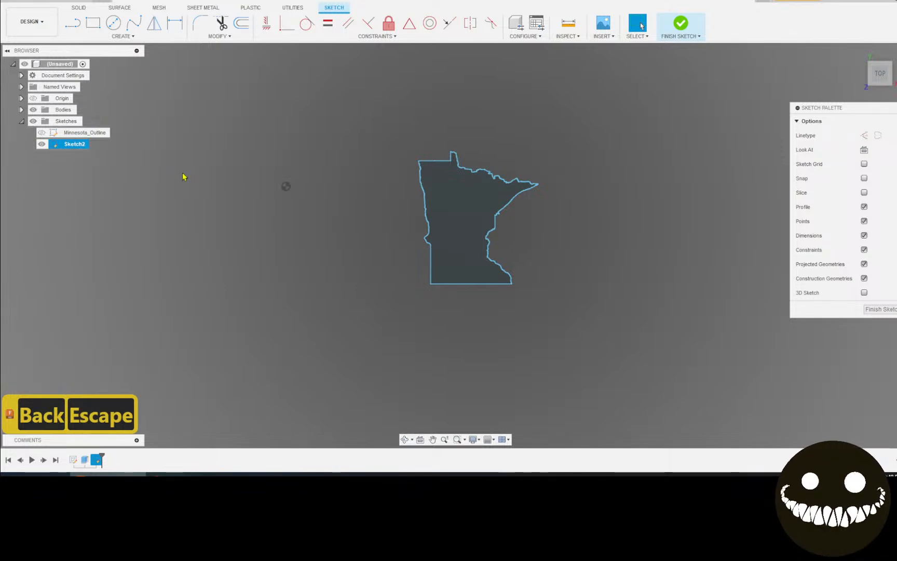
{"action": "key", "text": "m"}
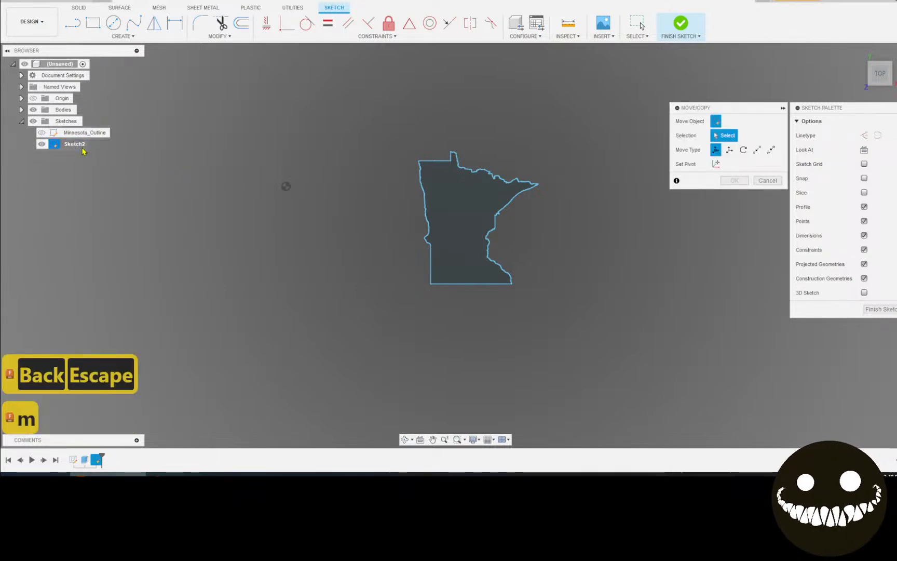
{"action": "left_click", "coordinate": [767, 181]}
{"action": "left_click_drag", "start_coordinate": [288, 100], "coordinate": [667, 399]}
{"action": "key", "text": "m"}
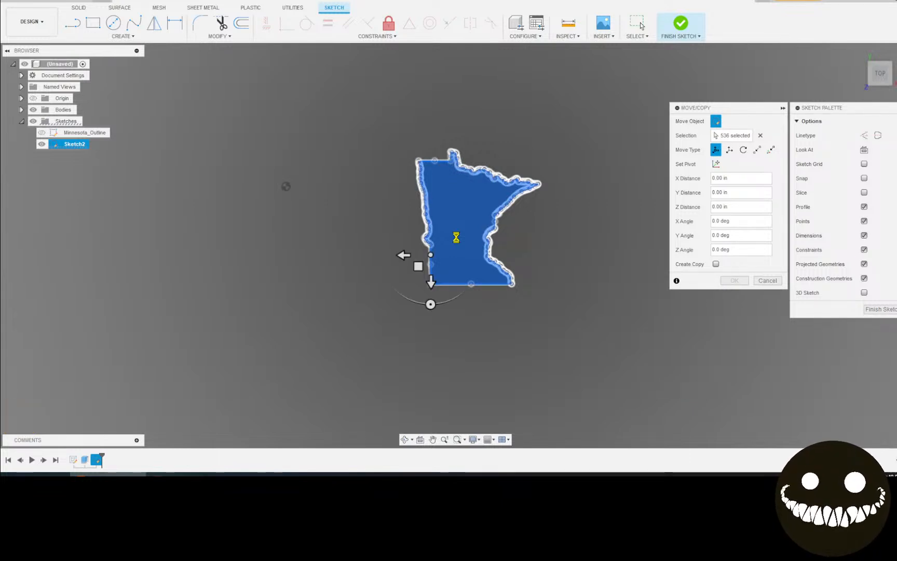
{"action": "left_click_drag", "start_coordinate": [421, 267], "coordinate": [265, 293]}
{"action": "left_click_drag", "start_coordinate": [408, 270], "coordinate": [284, 307]}
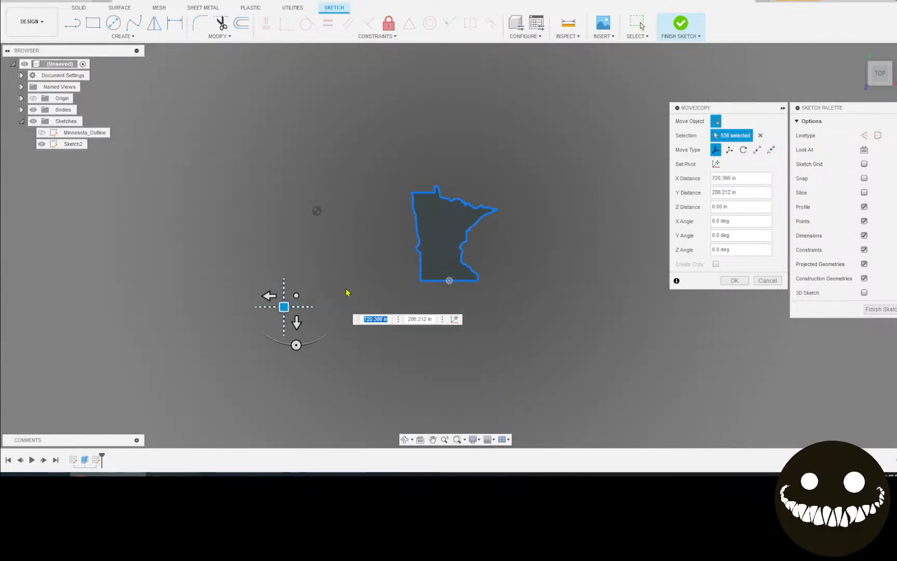
{"action": "left_click", "coordinate": [769, 281]}
{"action": "scroll", "coordinate": [758, 255], "scroll_direction": "down", "scroll_amount": 5}
{"action": "middle_click_drag", "start_coordinate": [756, 236], "coordinate": [477, 284]}
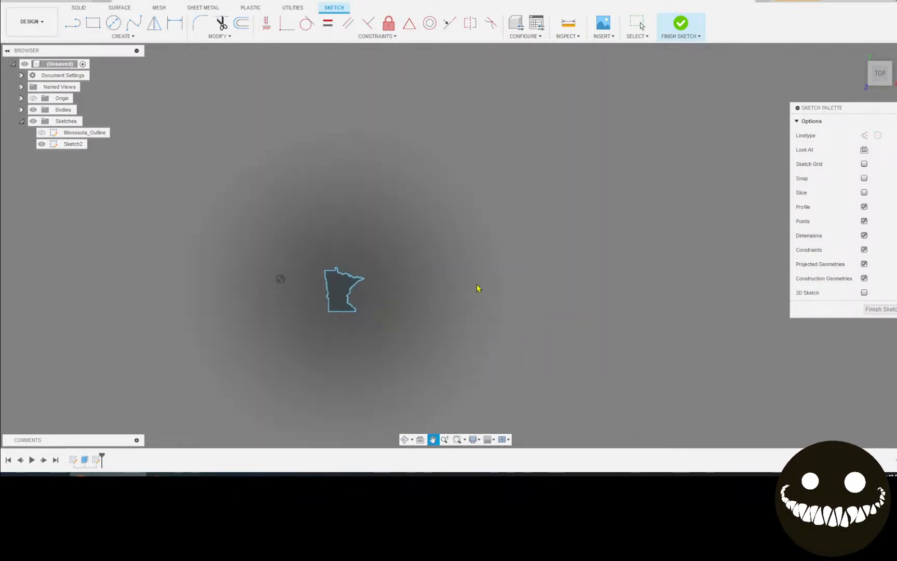
Finish the sketch and close the old design without saving
{"action": "left_click", "coordinate": [689, 35]}
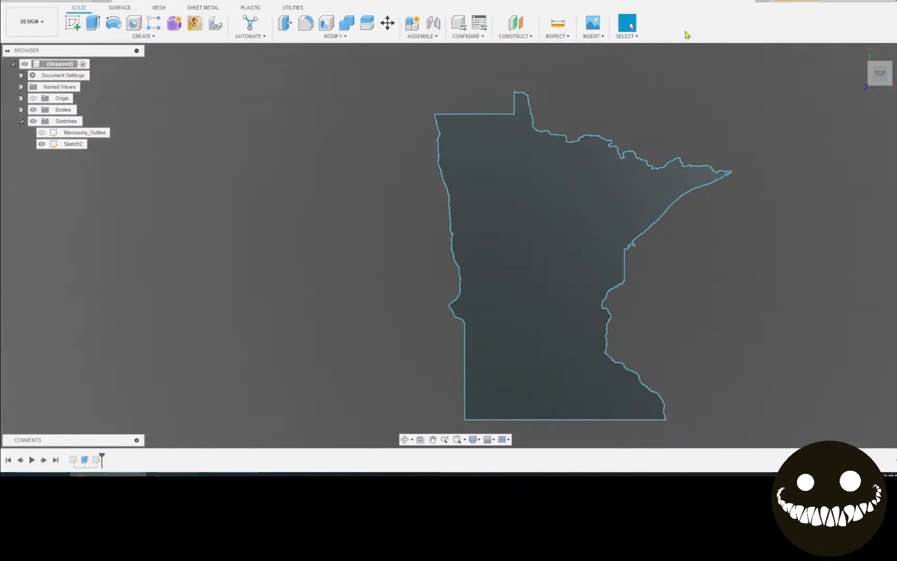
{"action": "left_click", "coordinate": [750, 2]}
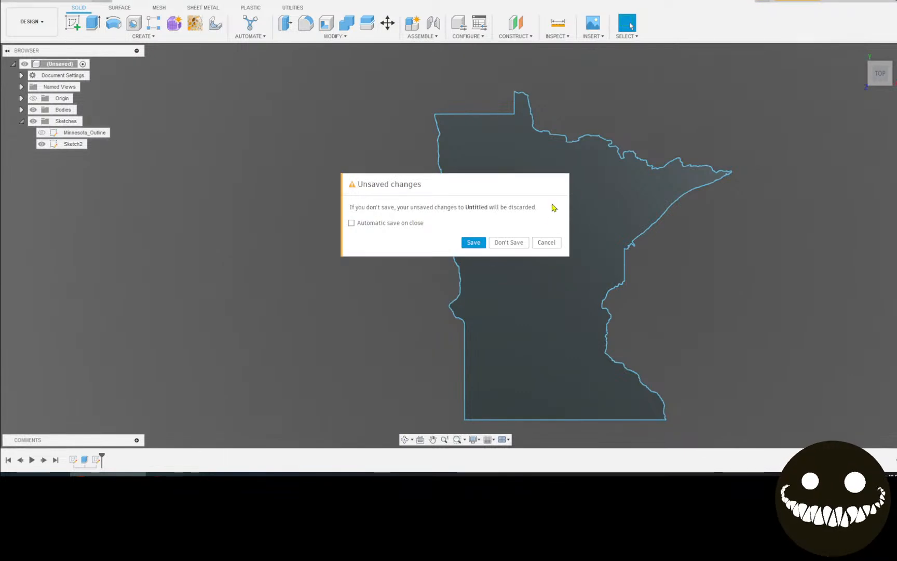
{"action": "left_click", "coordinate": [519, 244]}
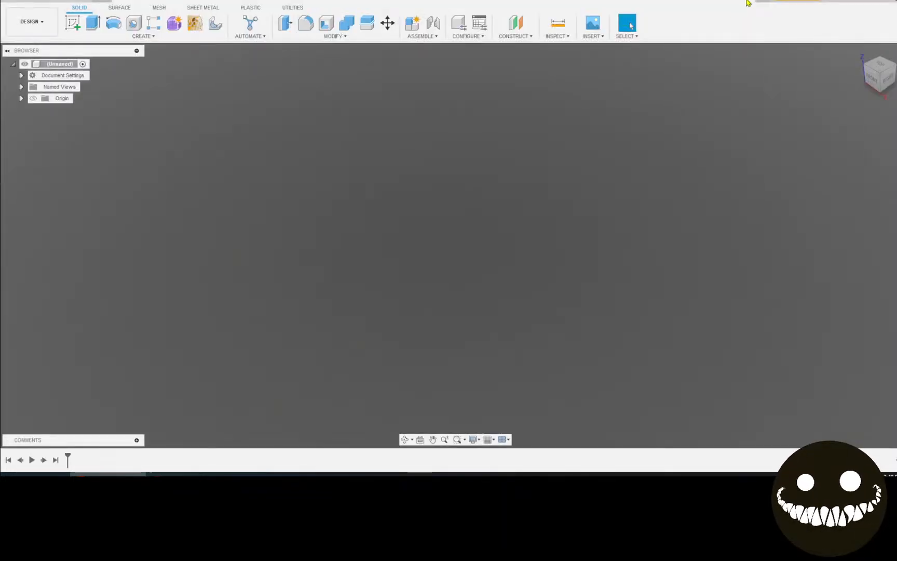
Import min map.dxf from the computer onto an origin plane as a sketch
{"action": "left_click", "coordinate": [593, 29]}
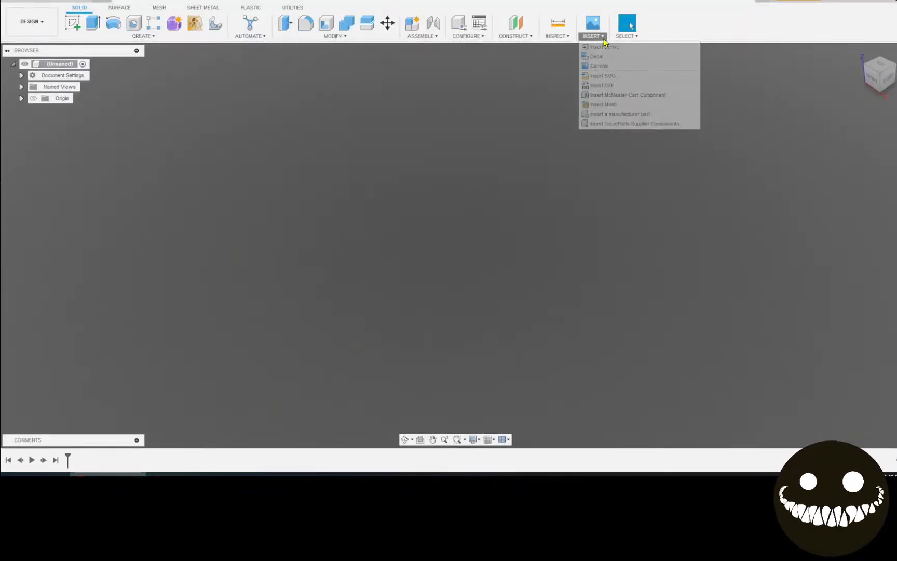
{"action": "left_click", "coordinate": [598, 90]}
{"action": "left_click", "coordinate": [840, 137]}
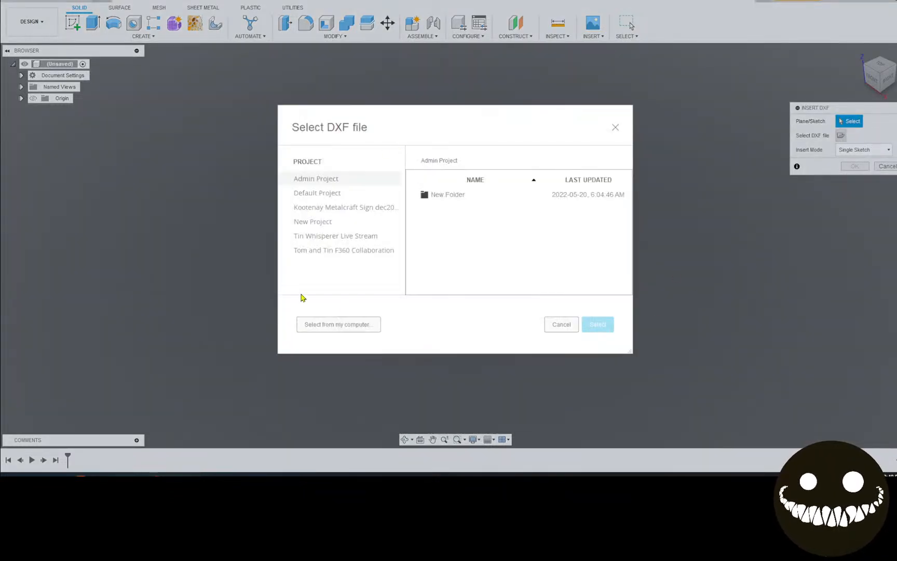
{"action": "left_click", "coordinate": [355, 323]}
{"action": "left_click", "coordinate": [218, 97]}
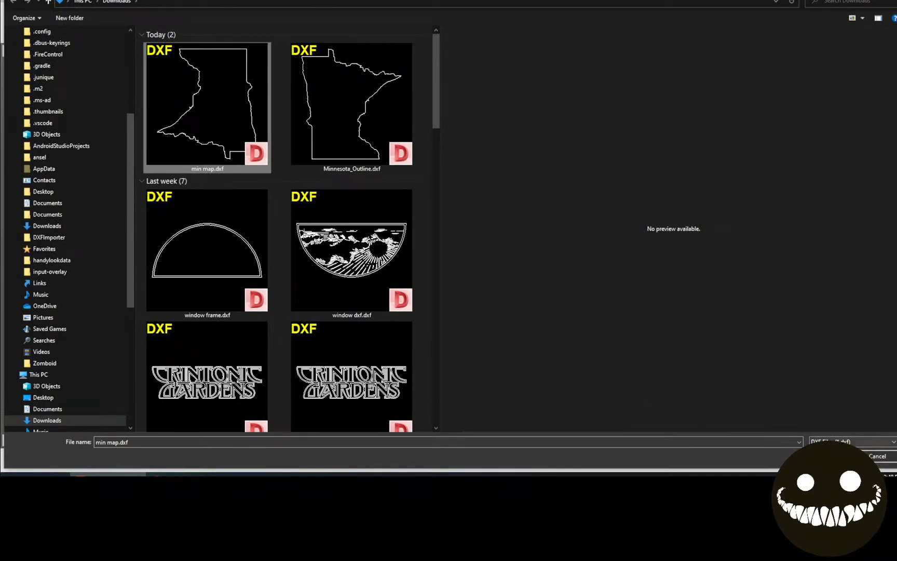
{"action": "left_click", "coordinate": [835, 456]}
{"action": "left_click", "coordinate": [511, 252]}
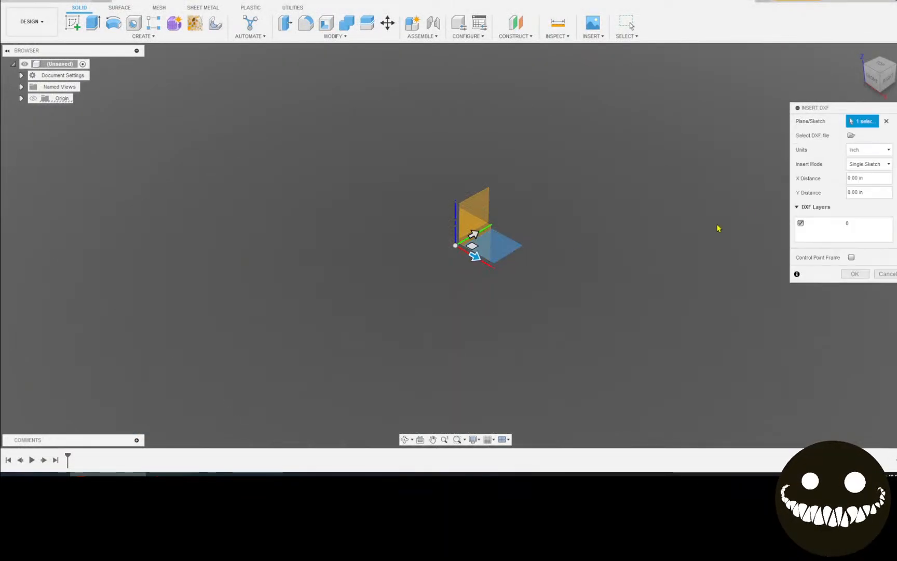
{"action": "left_click", "coordinate": [856, 274]}
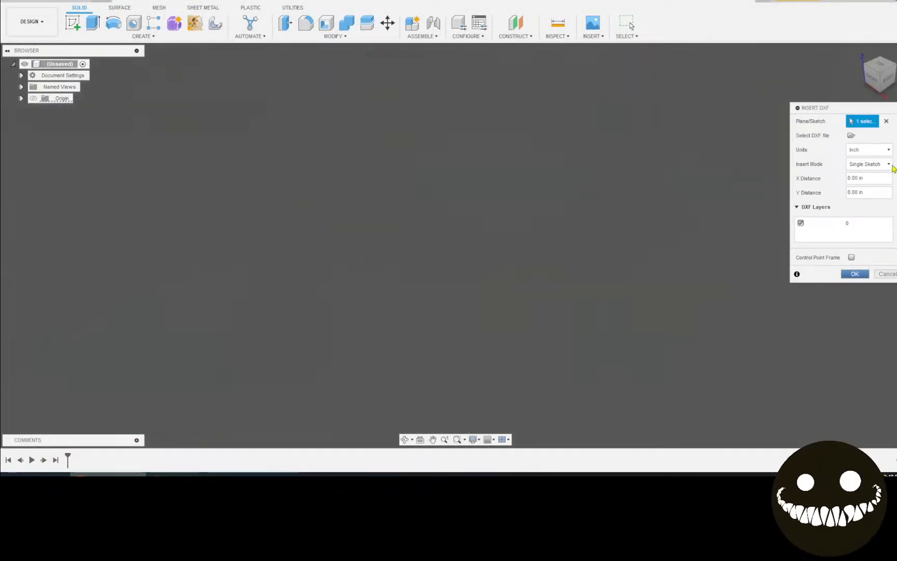
From an upright top-down view, extrude the Minnesota outline profile 0.021 in with E
{"action": "left_click", "coordinate": [883, 72]}
{"action": "left_click", "coordinate": [894, 52]}
{"action": "scroll", "coordinate": [701, 143], "scroll_direction": "down", "scroll_amount": 3}
{"action": "middle_click_drag", "start_coordinate": [701, 143], "coordinate": [608, 169]}
{"action": "key", "text": "Escape"}
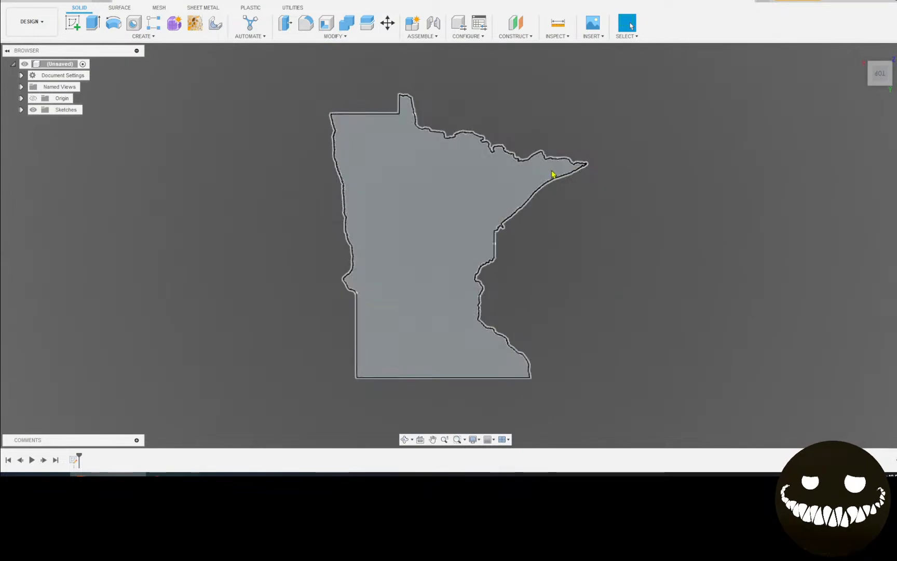
{"action": "key", "text": "F6"}
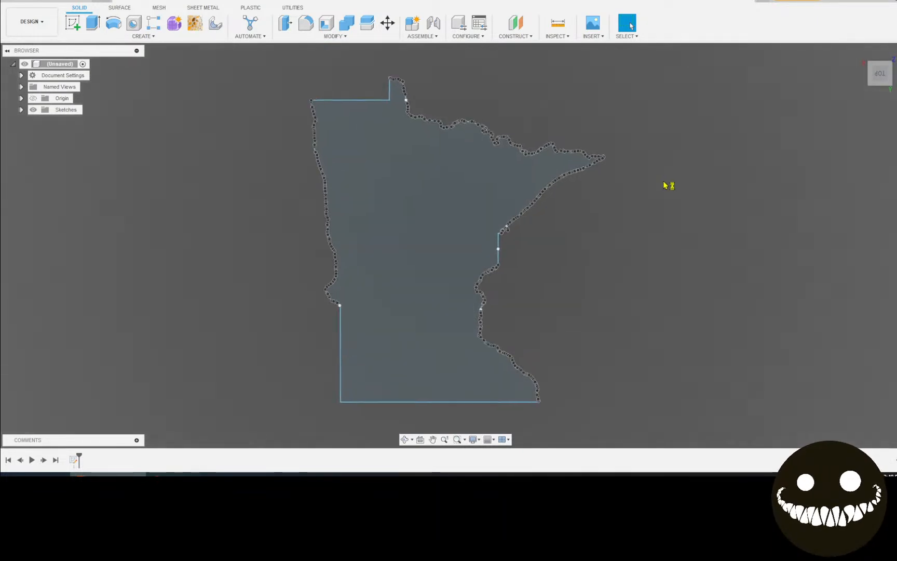
{"action": "left_click", "coordinate": [383, 237]}
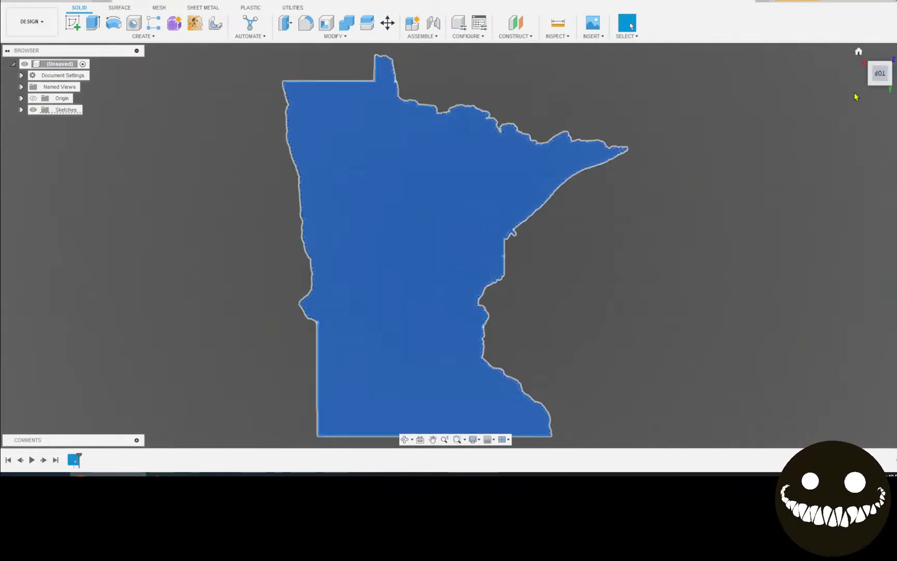
{"action": "type", "text": "e"}
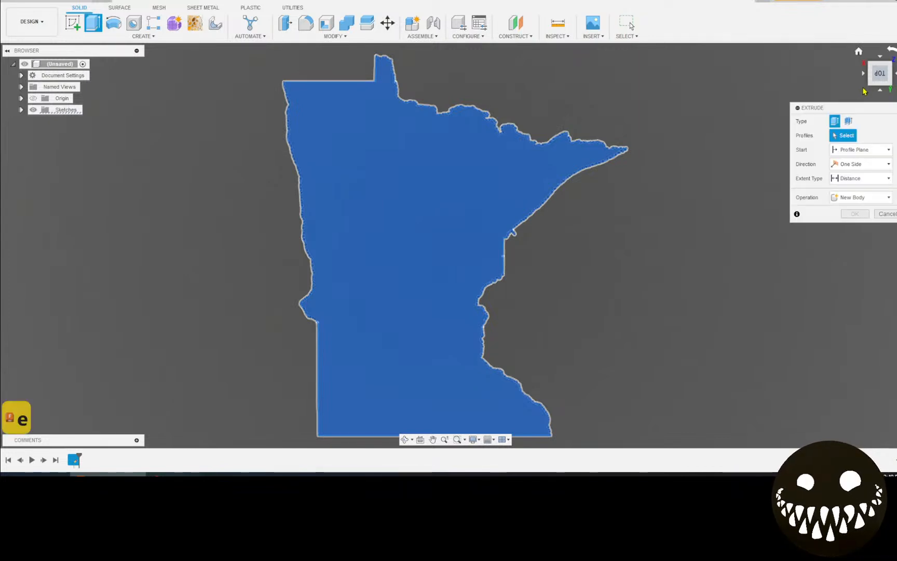
{"action": "type", "text": "0"}
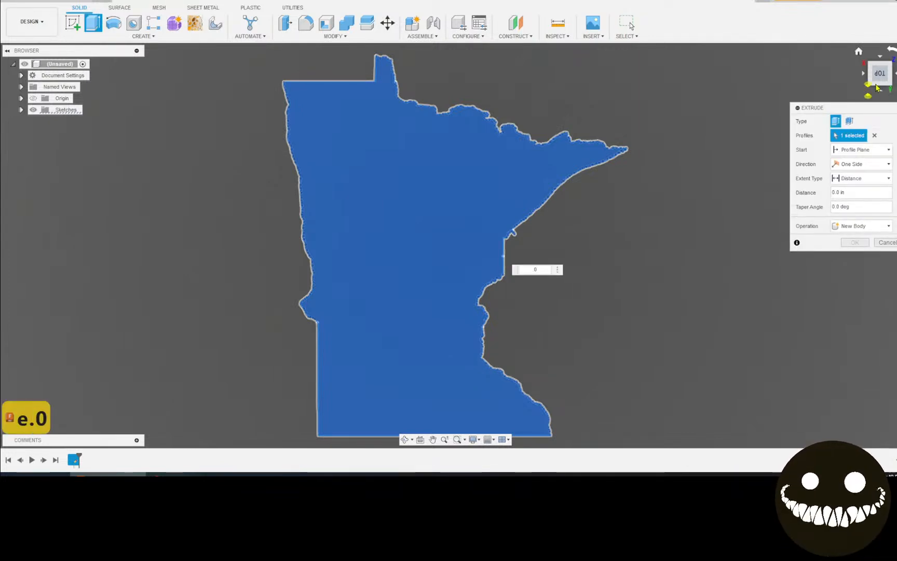
{"action": "type", "text": "21"}
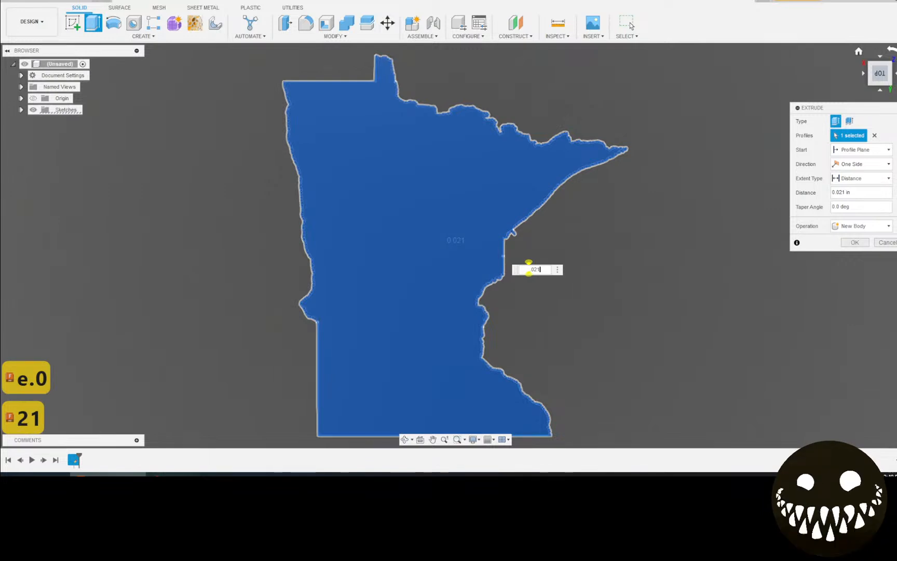
{"action": "key", "text": "Return"}
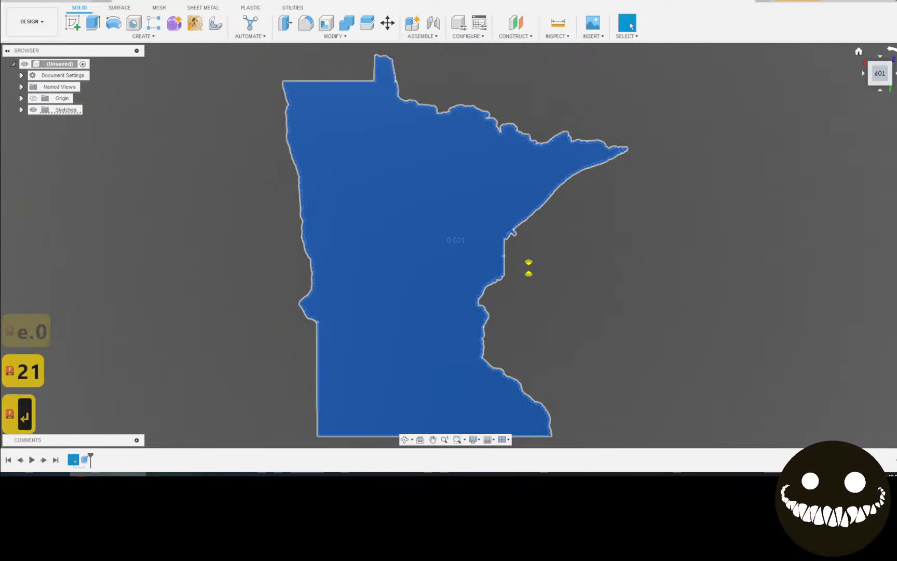
Rotate the view 90°, switch to Render and back to Design, then open the body's context menu
{"action": "left_click", "coordinate": [891, 52]}
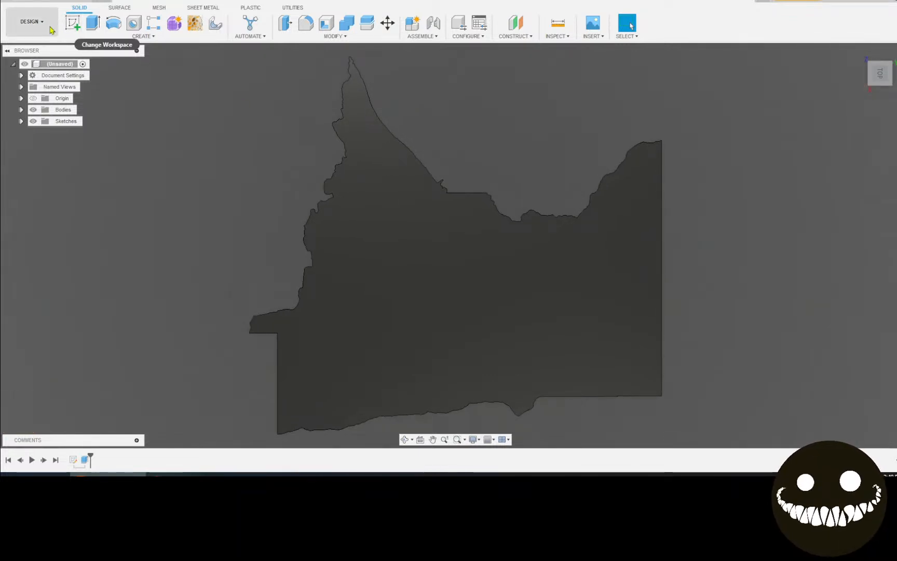
{"action": "left_click", "coordinate": [52, 30]}
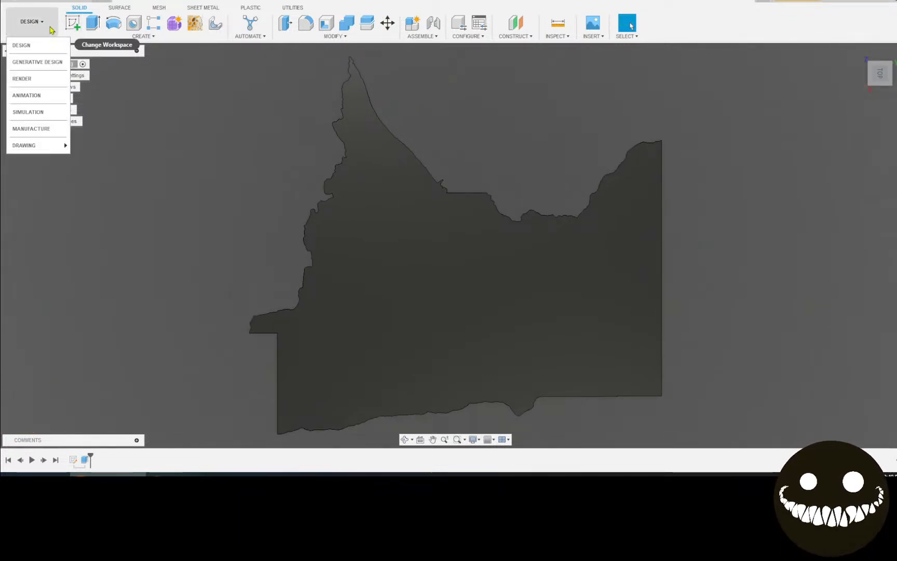
{"action": "left_click", "coordinate": [52, 78]}
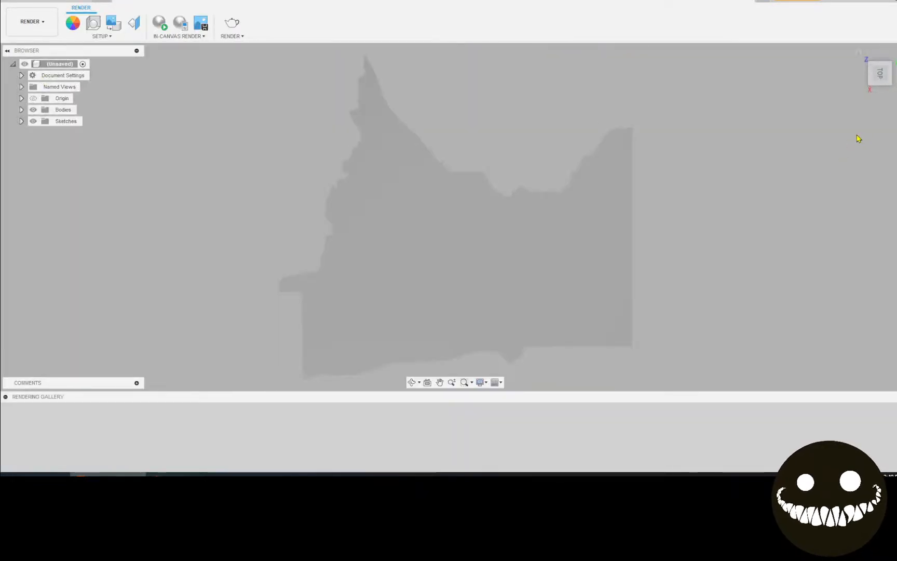
{"action": "left_click", "coordinate": [32, 21]}
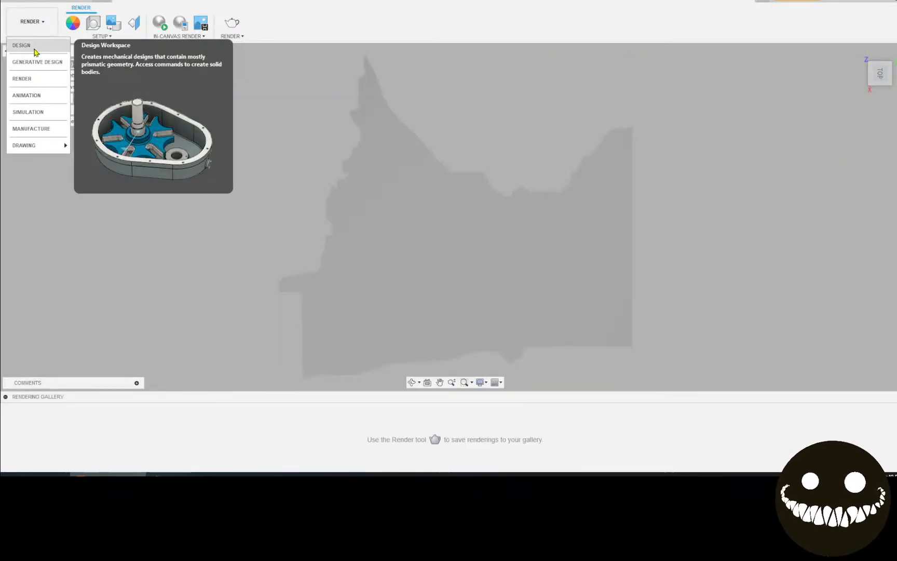
{"action": "left_click", "coordinate": [34, 47]}
{"action": "right_click", "coordinate": [368, 249]}
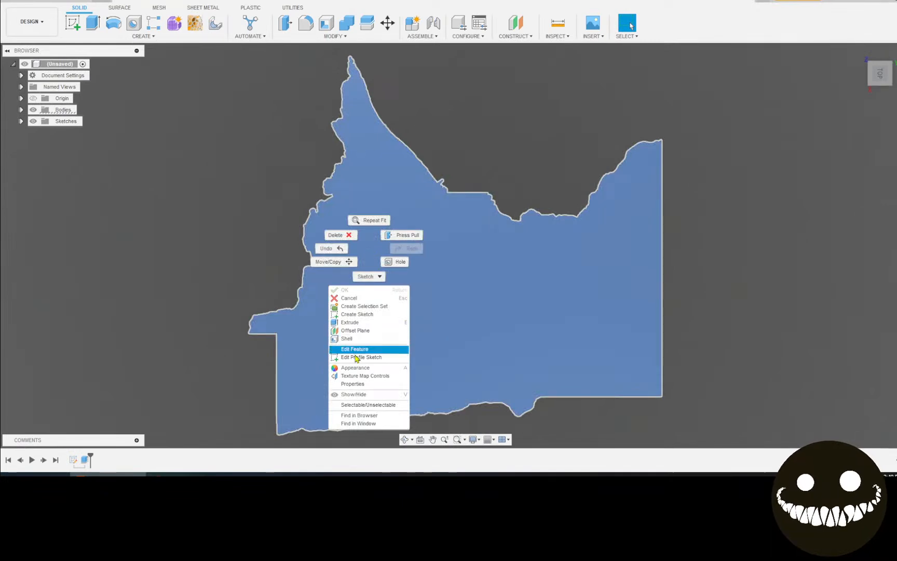
Apply the Metal > Coatings 'Coating - Black Oxide' appearance to the Minnesota body
{"action": "left_click", "coordinate": [362, 369]}
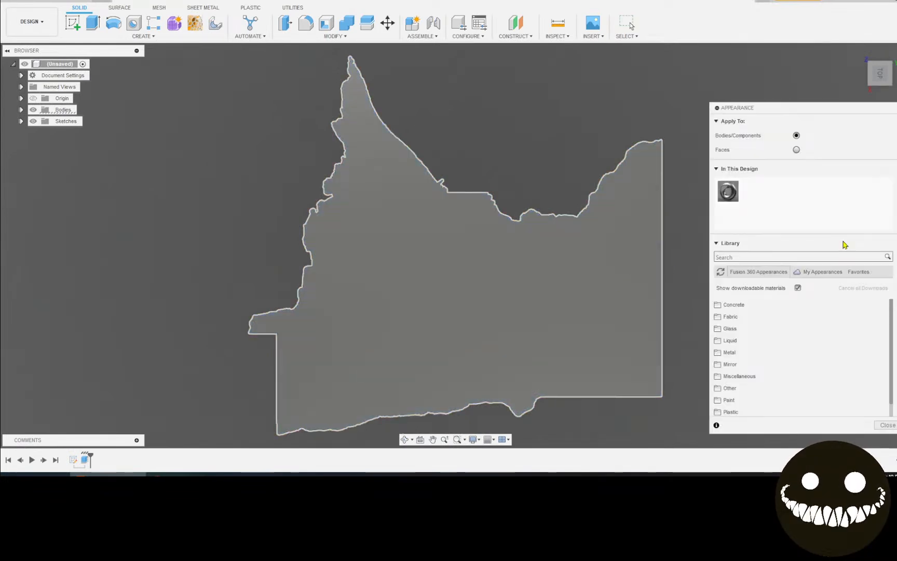
{"action": "left_click", "coordinate": [746, 364]}
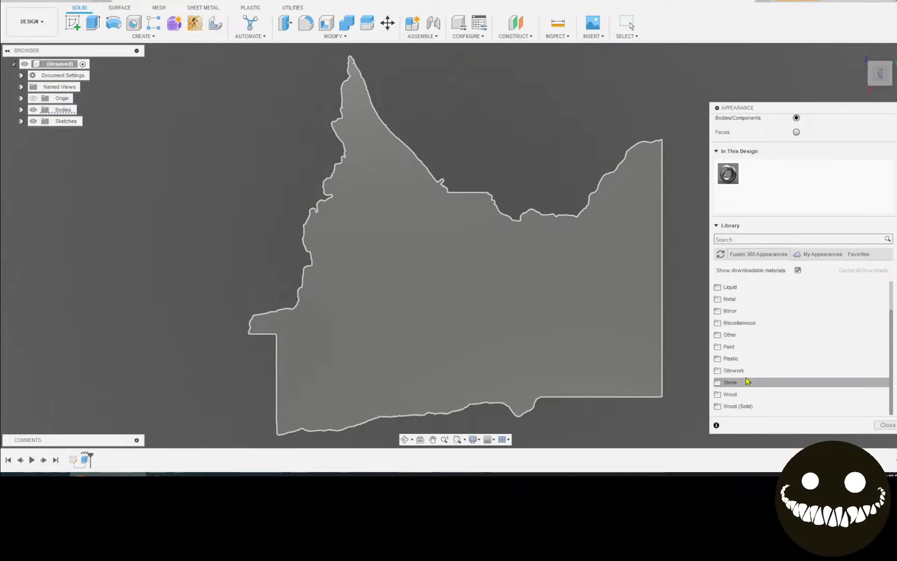
{"action": "scroll", "coordinate": [779, 298], "scroll_direction": "up", "scroll_amount": 3}
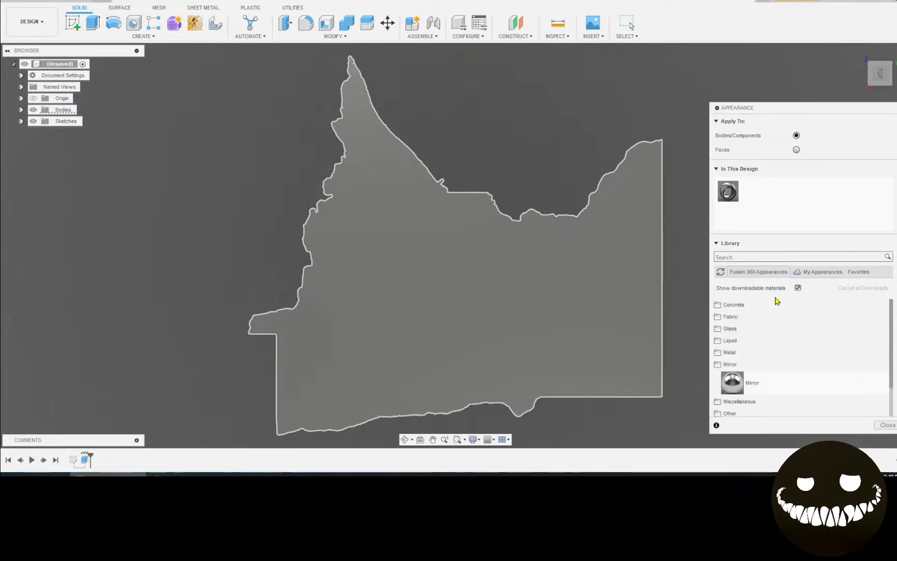
{"action": "scroll", "coordinate": [759, 329], "scroll_direction": "down", "scroll_amount": 2}
{"action": "left_click", "coordinate": [743, 378]}
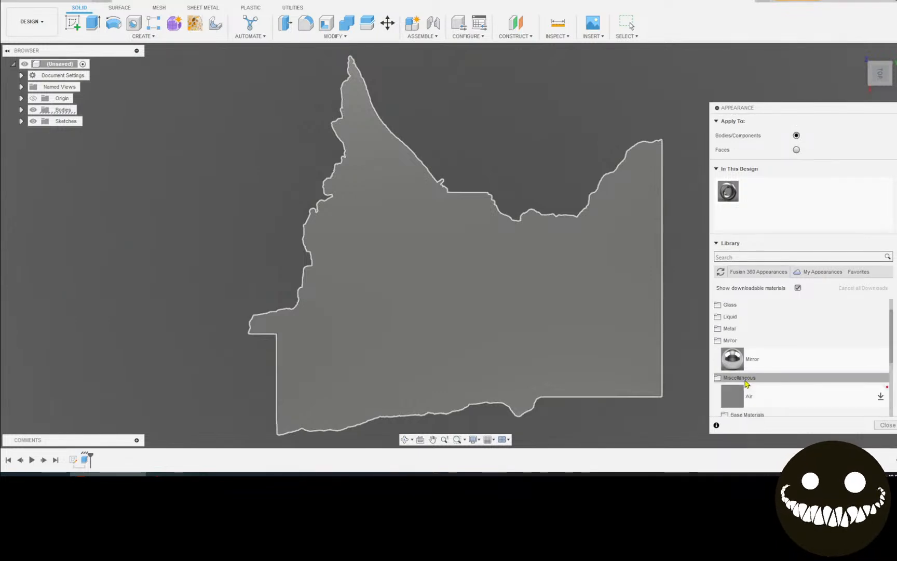
{"action": "scroll", "coordinate": [746, 383], "scroll_direction": "down", "scroll_amount": 3}
{"action": "scroll", "coordinate": [746, 382], "scroll_direction": "up", "scroll_amount": 3}
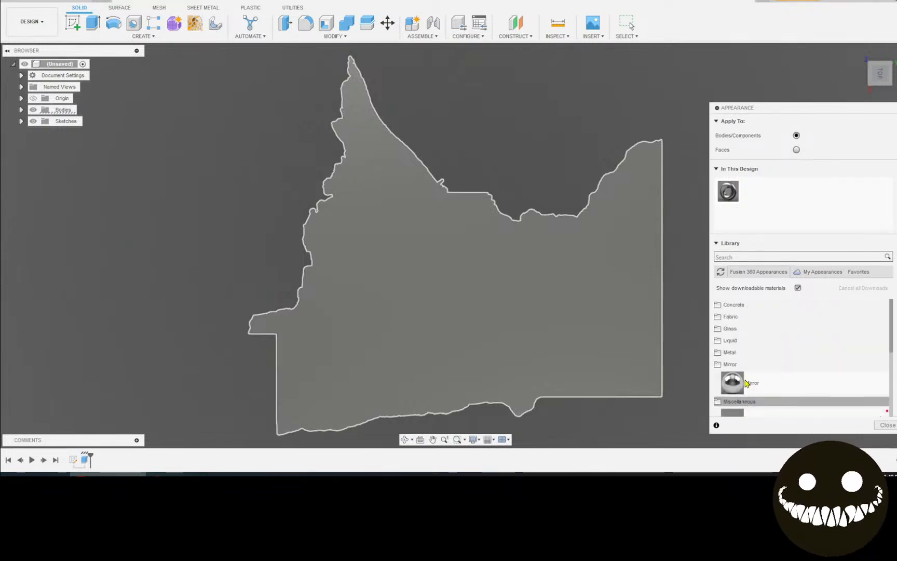
{"action": "left_click", "coordinate": [745, 353]}
{"action": "scroll", "coordinate": [746, 359], "scroll_direction": "down", "scroll_amount": 2}
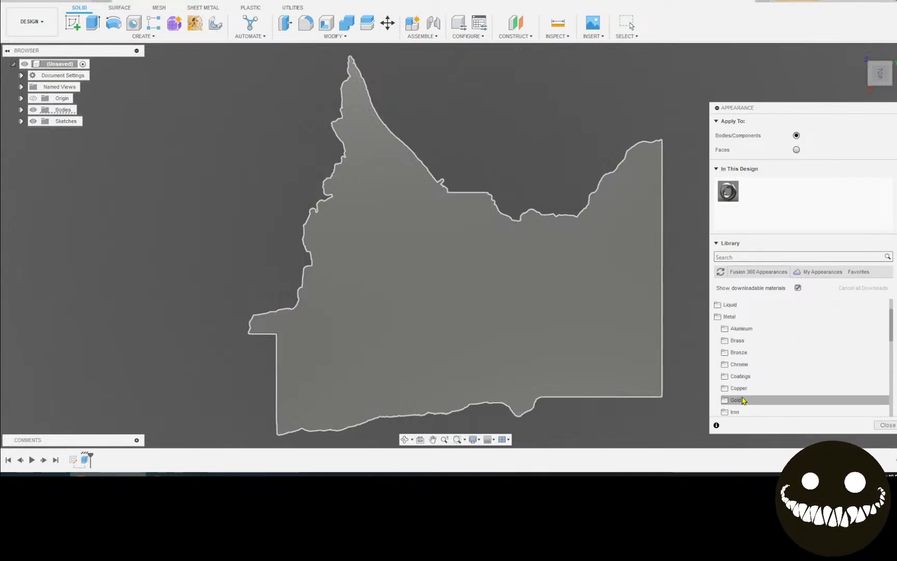
{"action": "left_click", "coordinate": [748, 379]}
{"action": "left_click_drag", "start_coordinate": [748, 396], "coordinate": [592, 335]}
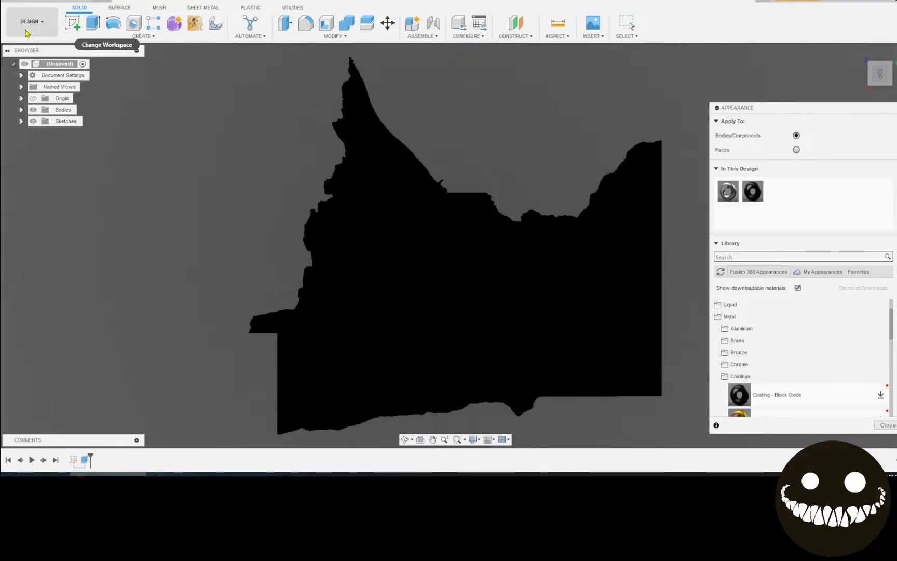
{"action": "left_click", "coordinate": [30, 24]}
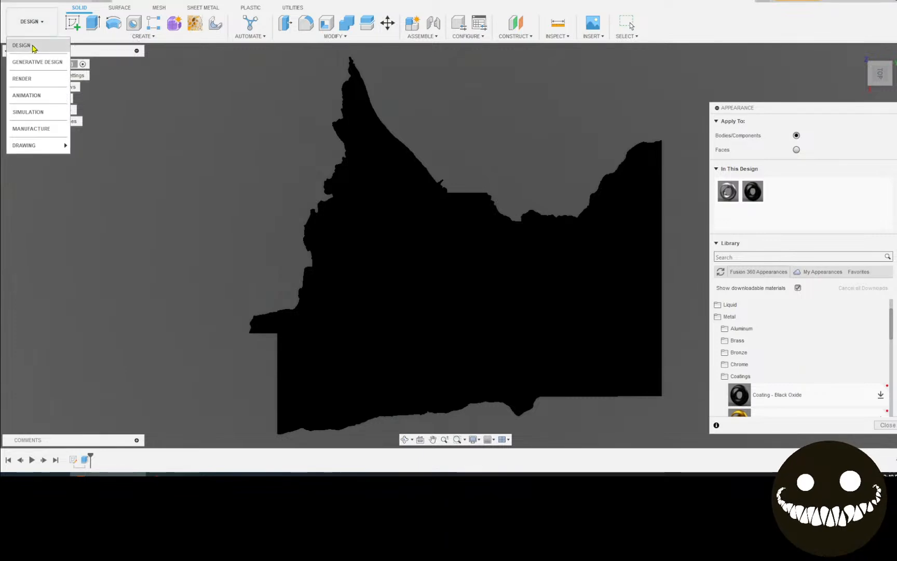
Close the appearance panel and set the scene environment to Dark Sky in Display Settings
{"action": "left_click", "coordinate": [32, 50]}
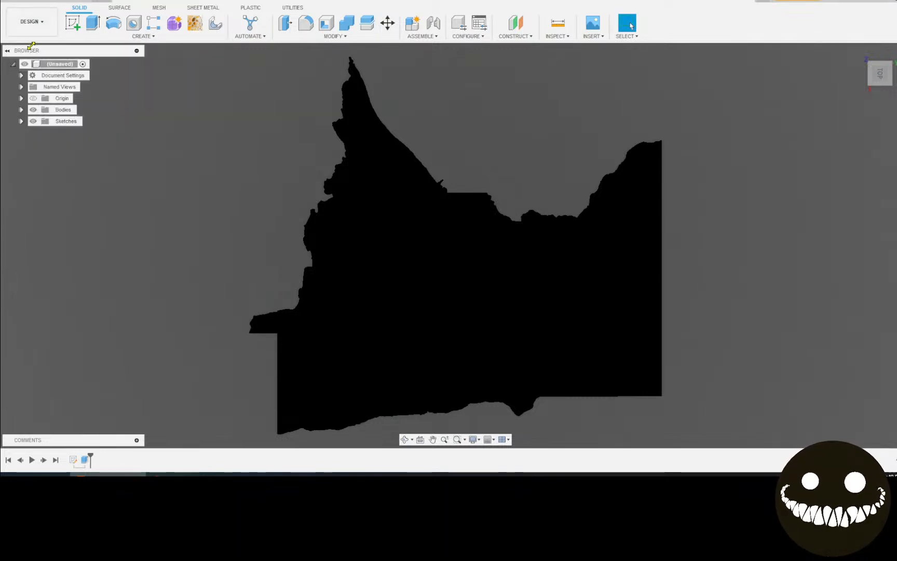
{"action": "left_click", "coordinate": [478, 440]}
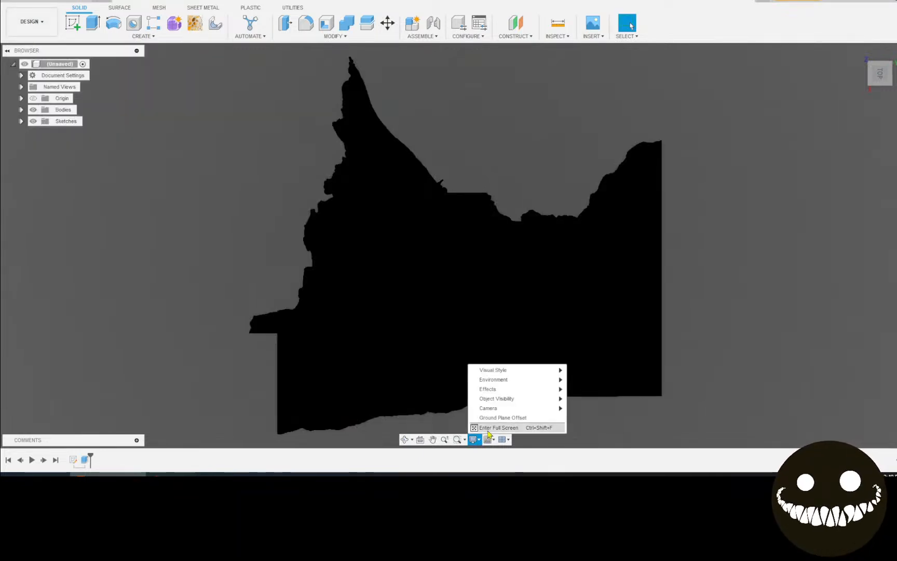
{"action": "mouse_move", "coordinate": [516, 379]}
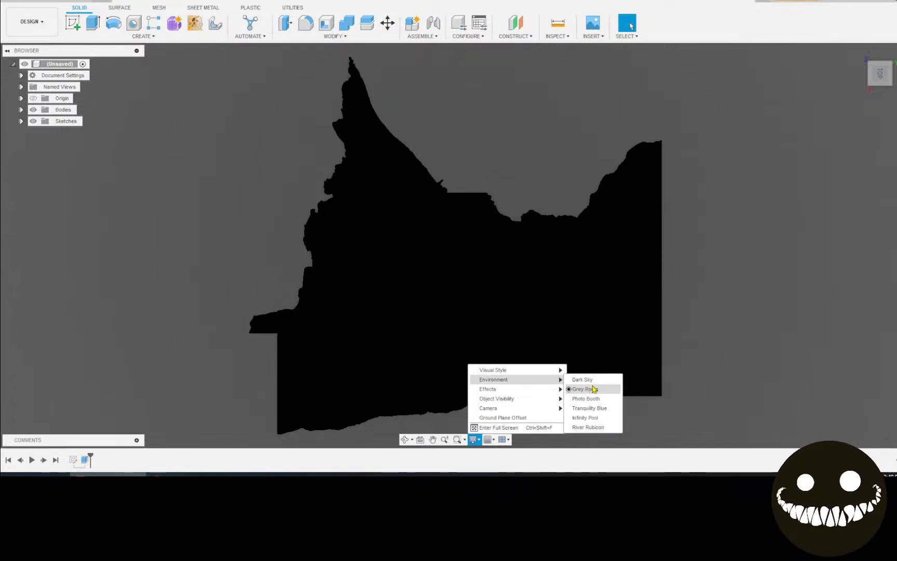
{"action": "left_click", "coordinate": [590, 381]}
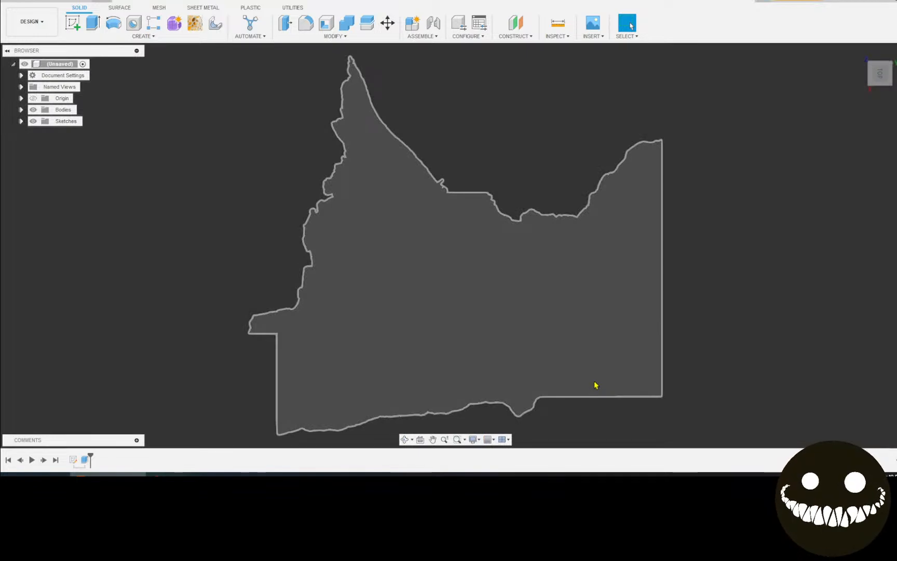
Change the scene environment from Dark Sky to Photo Booth instead
{"action": "right_click", "coordinate": [746, 321]}
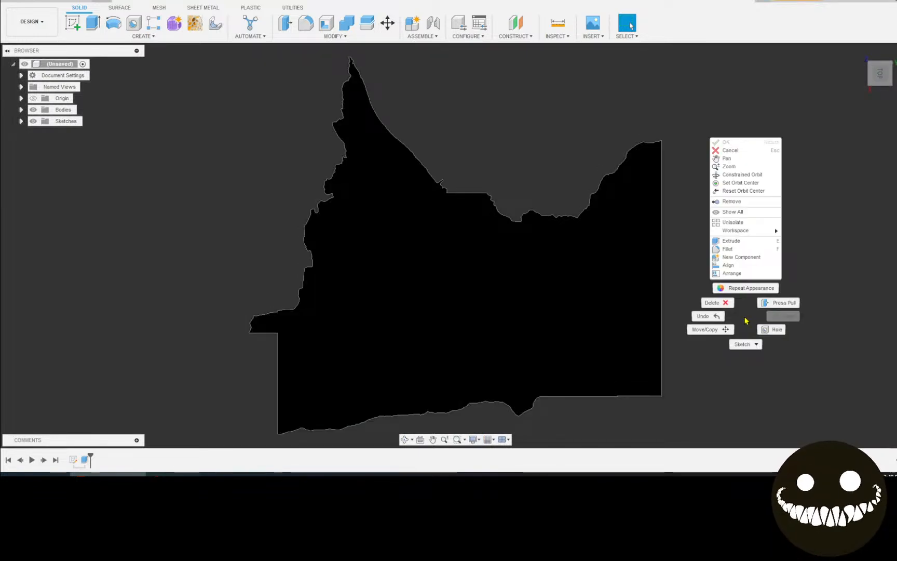
{"action": "left_click", "coordinate": [479, 442]}
{"action": "left_click", "coordinate": [474, 440]}
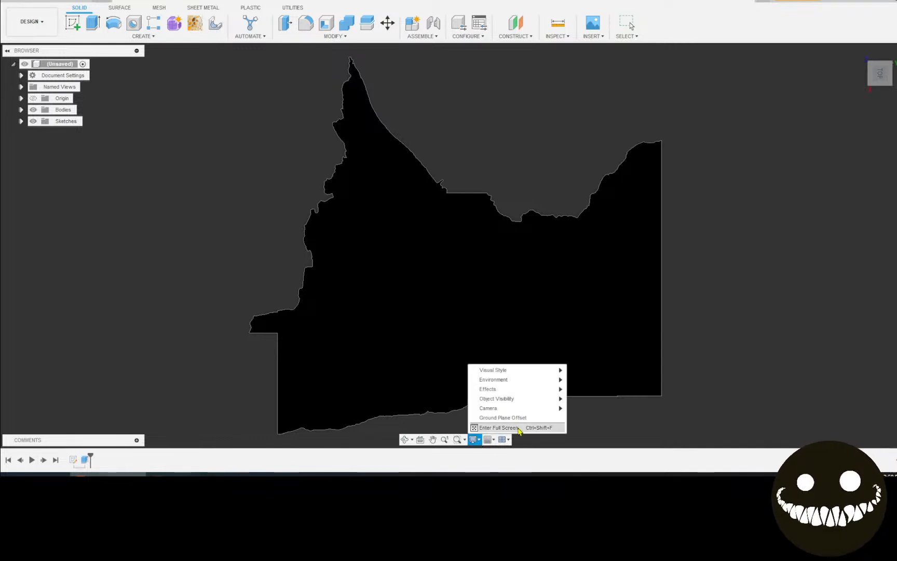
{"action": "mouse_move", "coordinate": [540, 380]}
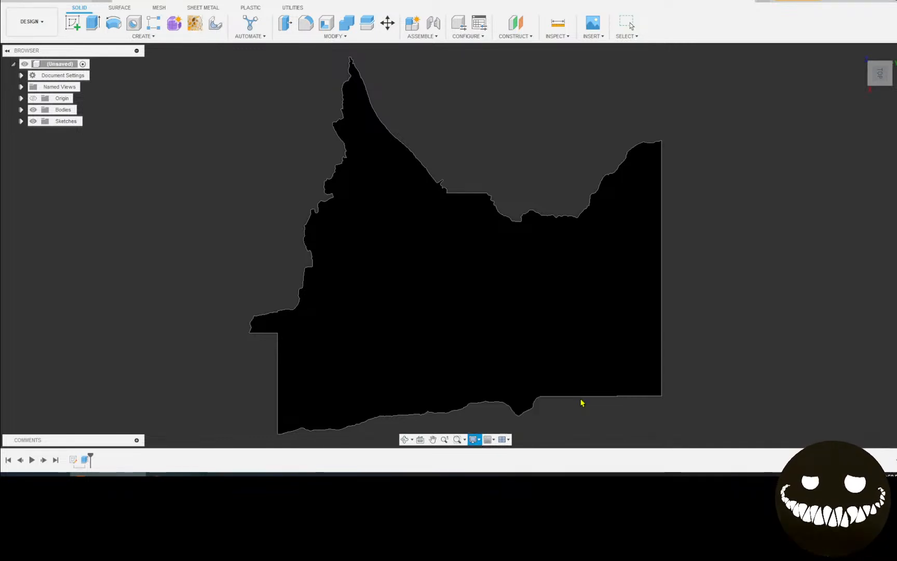
{"action": "left_click", "coordinate": [583, 399]}
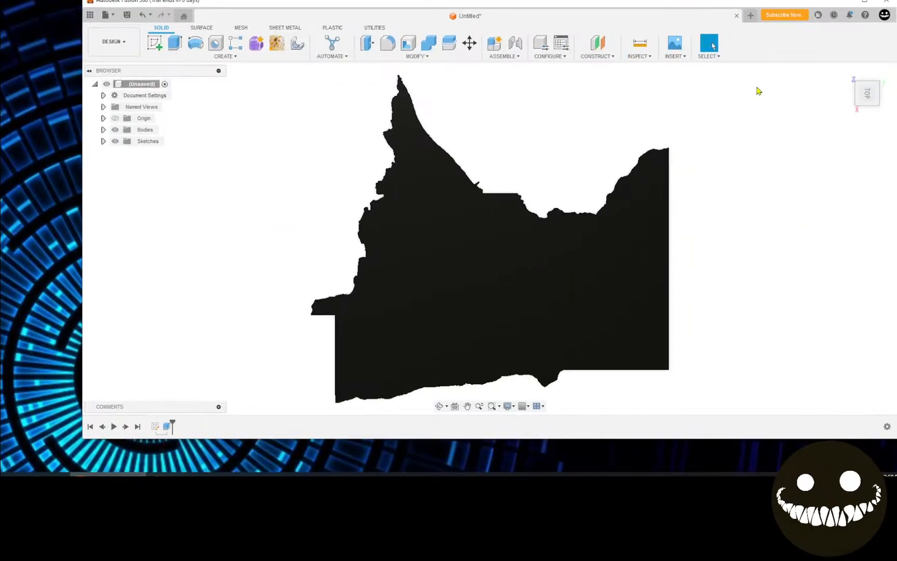
Narrow the Fusion 360 window and pan the view to reposition the Minnesota body
{"action": "left_click_drag", "start_coordinate": [894, 282], "coordinate": [582, 324]}
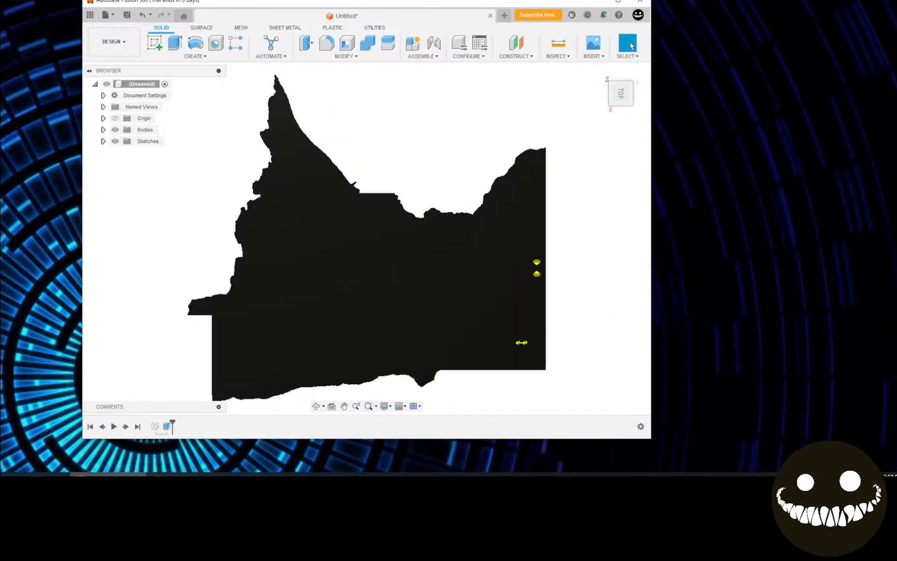
{"action": "scroll", "coordinate": [502, 307], "scroll_direction": "up", "scroll_amount": 2}
{"action": "scroll", "coordinate": [504, 306], "scroll_direction": "down", "scroll_amount": 3}
{"action": "middle_click_drag", "start_coordinate": [505, 307], "coordinate": [516, 294]}
{"action": "middle_click_drag", "start_coordinate": [209, 140], "coordinate": [205, 143]}
{"action": "scroll", "coordinate": [226, 143], "scroll_direction": "up", "scroll_amount": 1}
Maximize and restore the window, move it up-left, then enlarge it from the bottom-right corner
{"action": "left_click", "coordinate": [618, 3]}
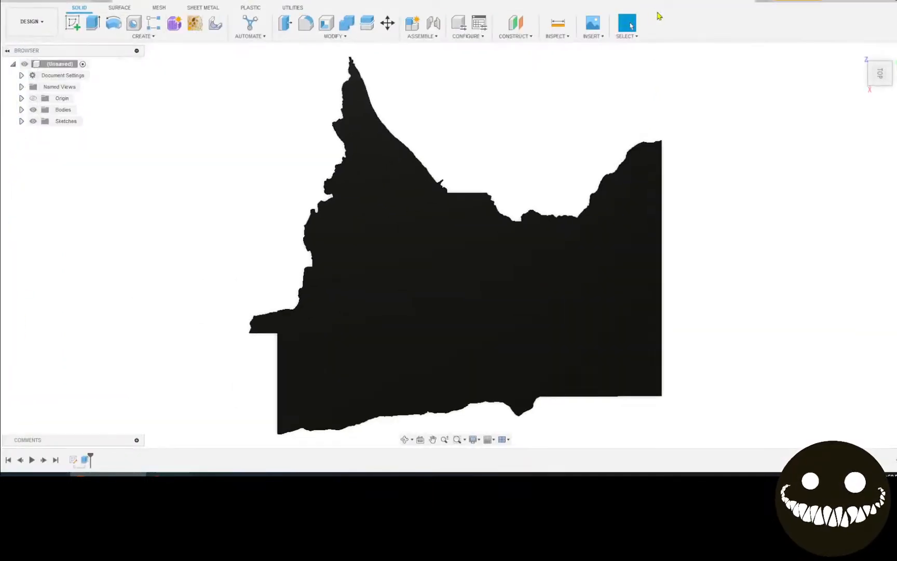
{"action": "left_click", "coordinate": [876, 0]}
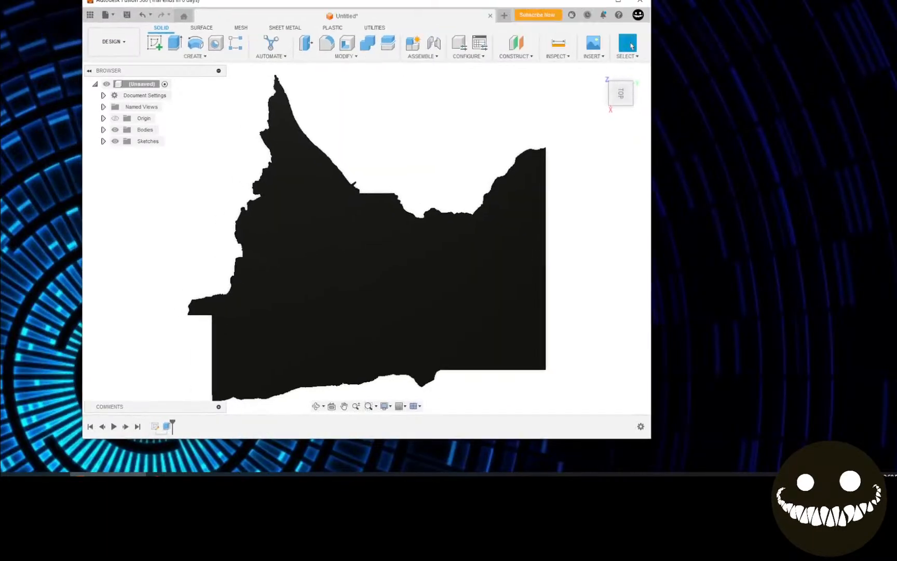
{"action": "left_click_drag", "start_coordinate": [550, 3], "coordinate": [473, 0]}
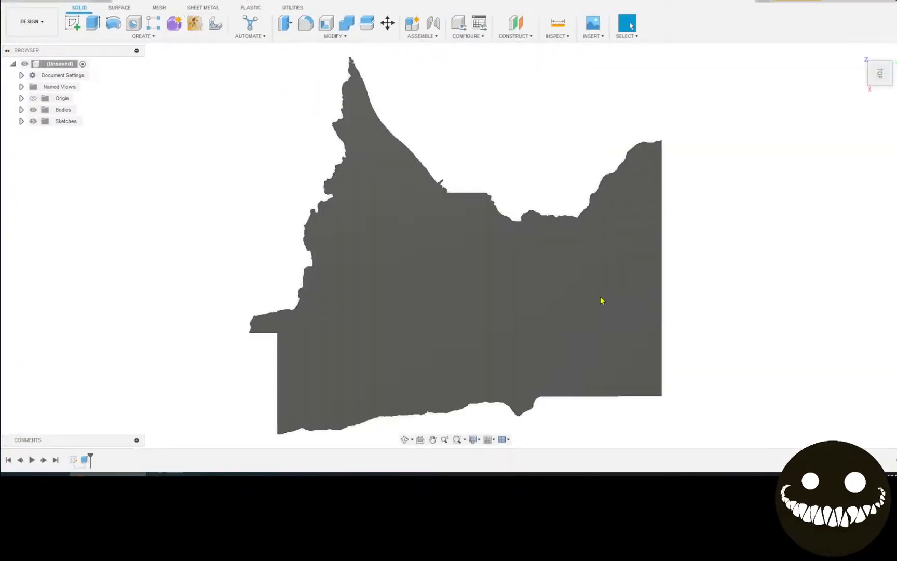
{"action": "left_click", "coordinate": [876, 0]}
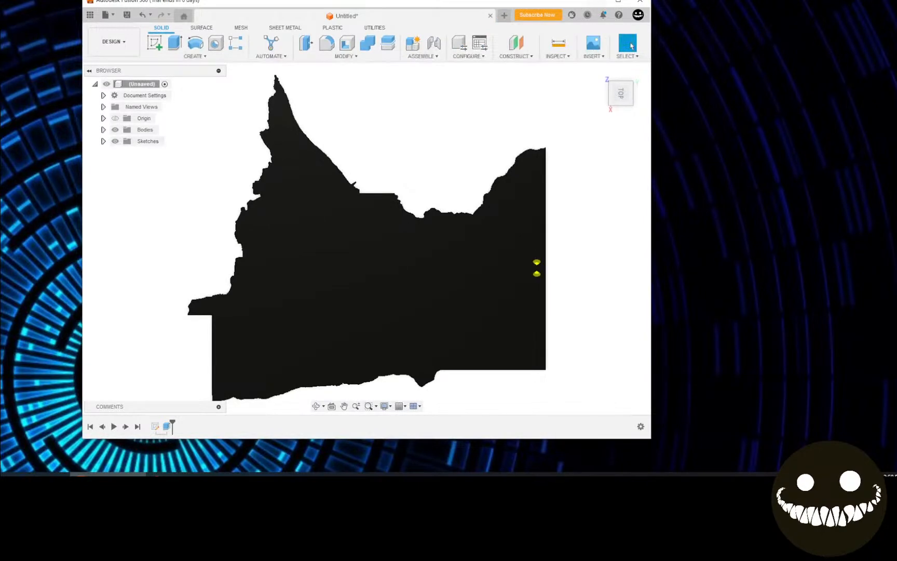
{"action": "left_click_drag", "start_coordinate": [559, 2], "coordinate": [491, 1]}
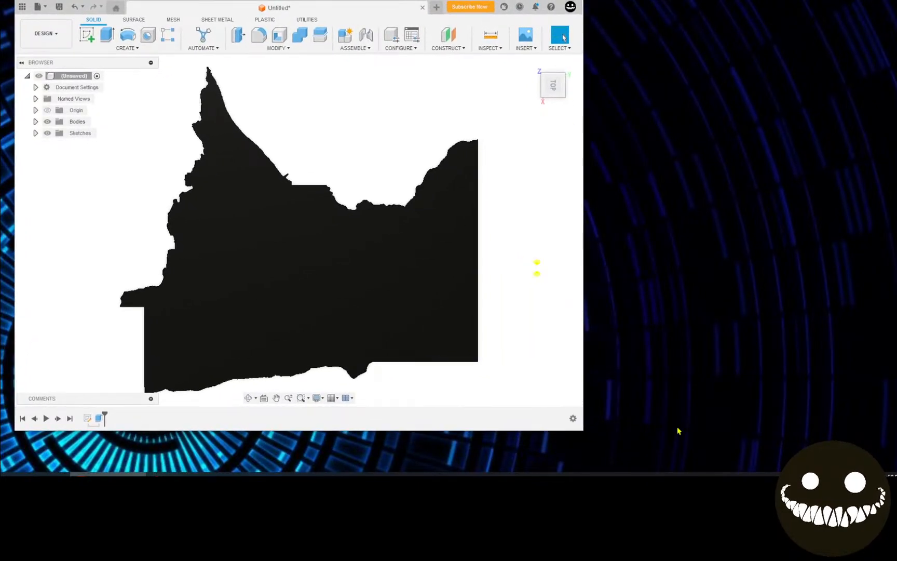
{"action": "left_click_drag", "start_coordinate": [597, 443], "coordinate": [681, 475]}
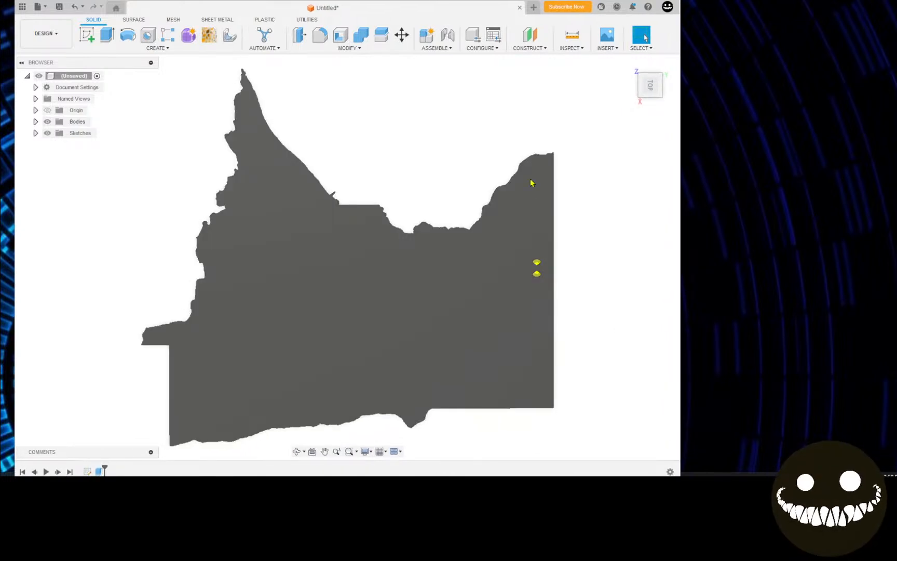
Capture the current view at default resolution and save it as PNG 'min map mod'
{"action": "left_click", "coordinate": [37, 7]}
{"action": "left_click", "coordinate": [108, 146]}
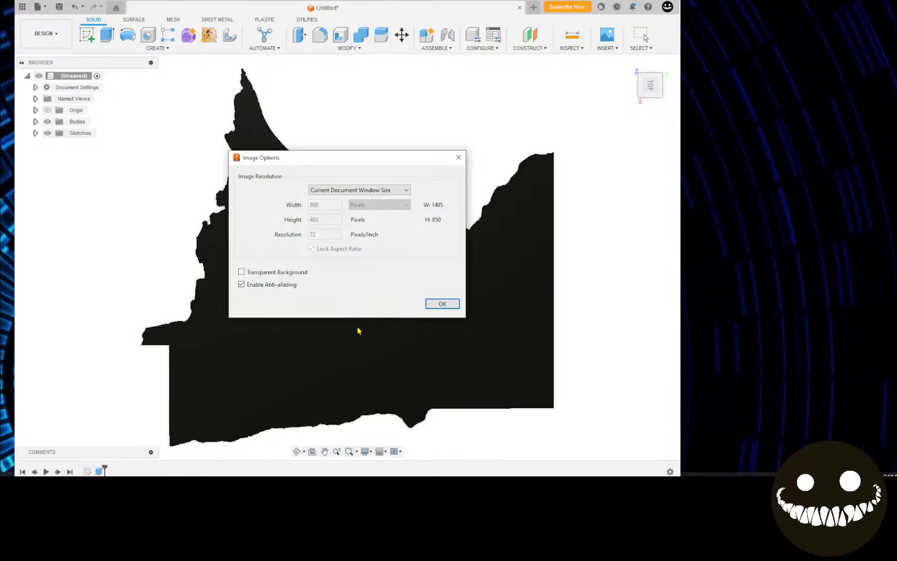
{"action": "left_click", "coordinate": [438, 307]}
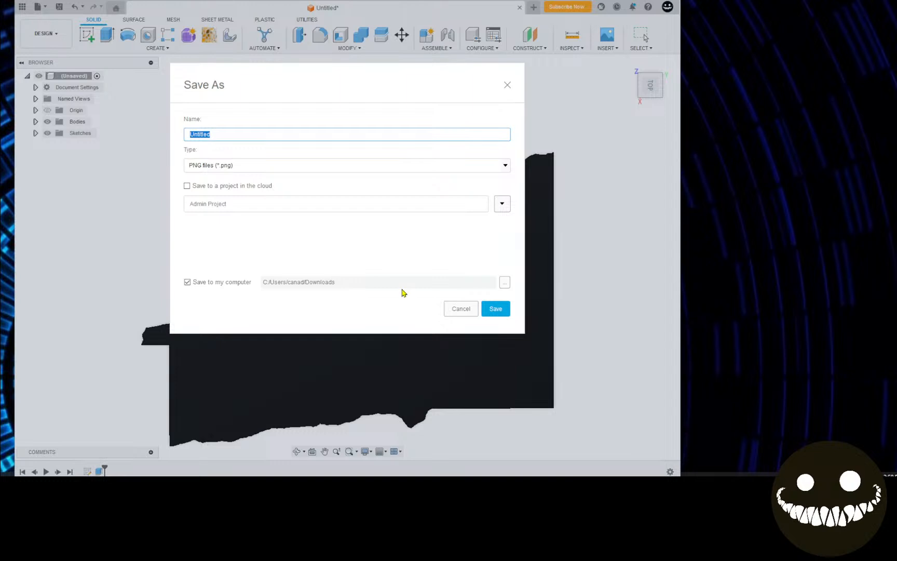
{"action": "type", "text": "min map m"}
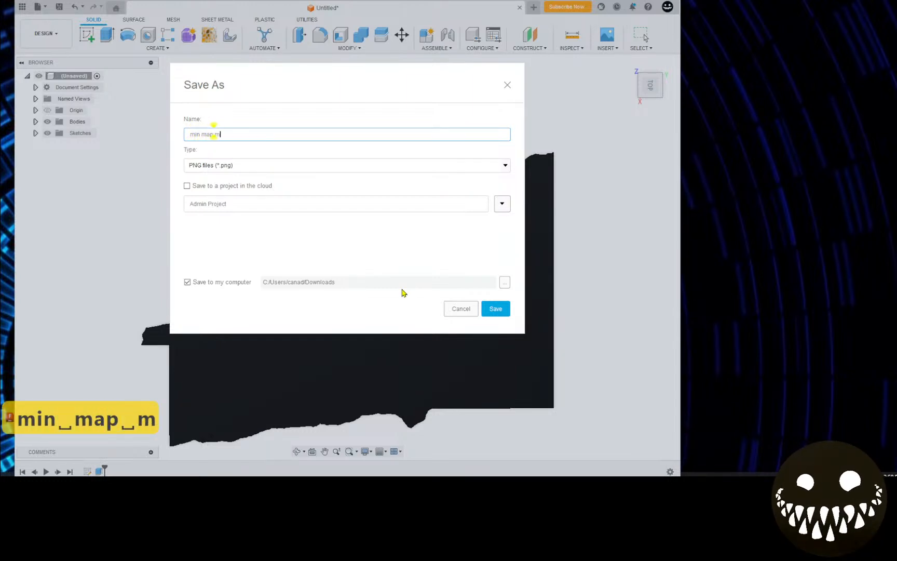
{"action": "type", "text": "od"}
{"action": "key", "text": "Return"}
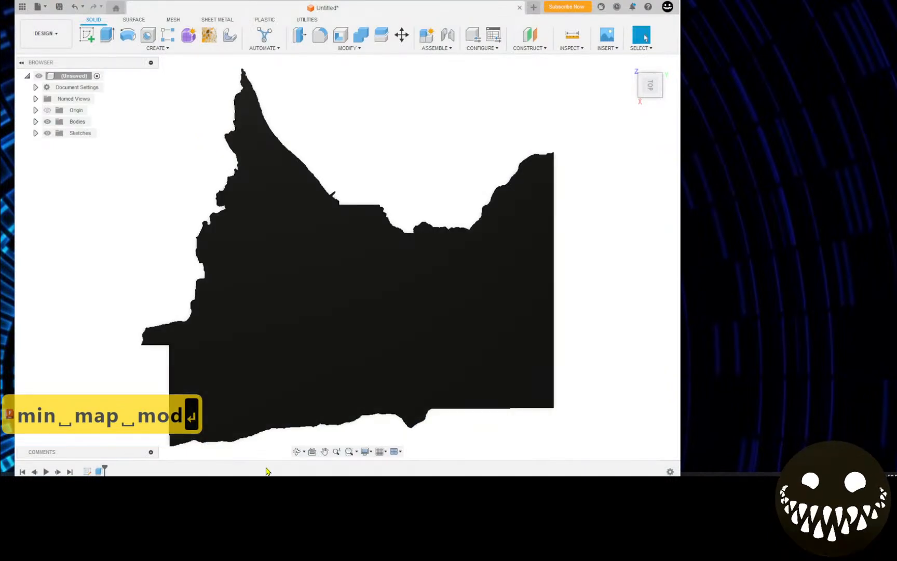
Upload min map mod.png from the computer to Convertio
{"action": "left_click_drag", "start_coordinate": [1, 134], "coordinate": [256, 1]}
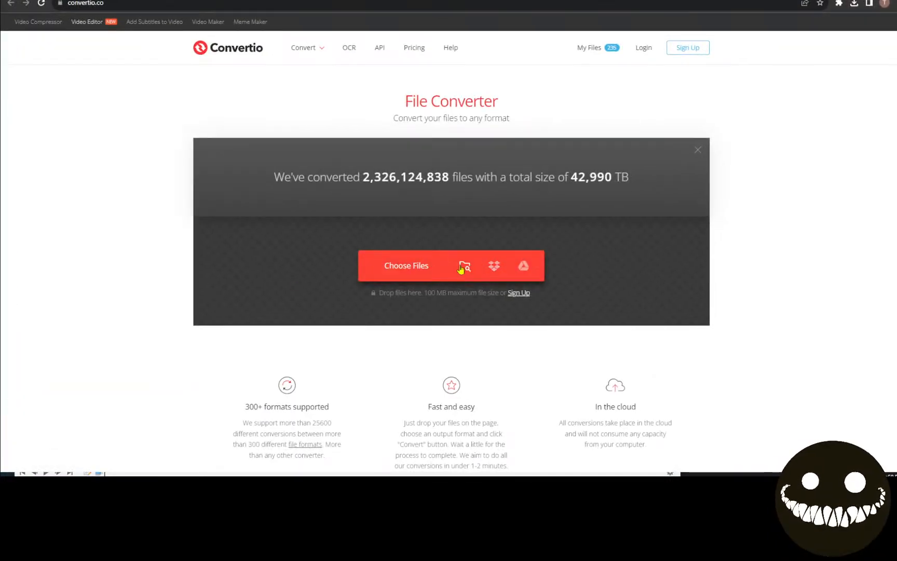
{"action": "left_click", "coordinate": [463, 265]}
{"action": "left_click", "coordinate": [161, 105]}
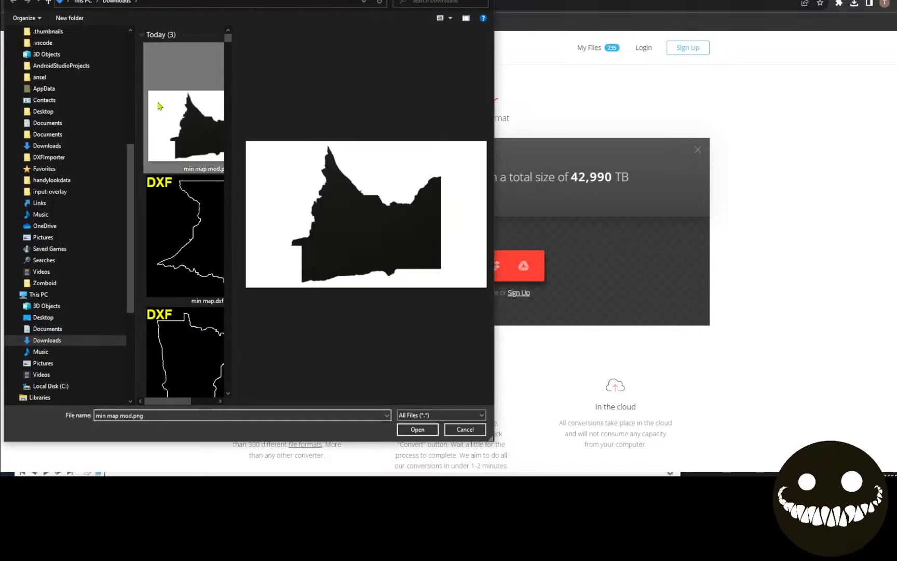
{"action": "left_click", "coordinate": [418, 429]}
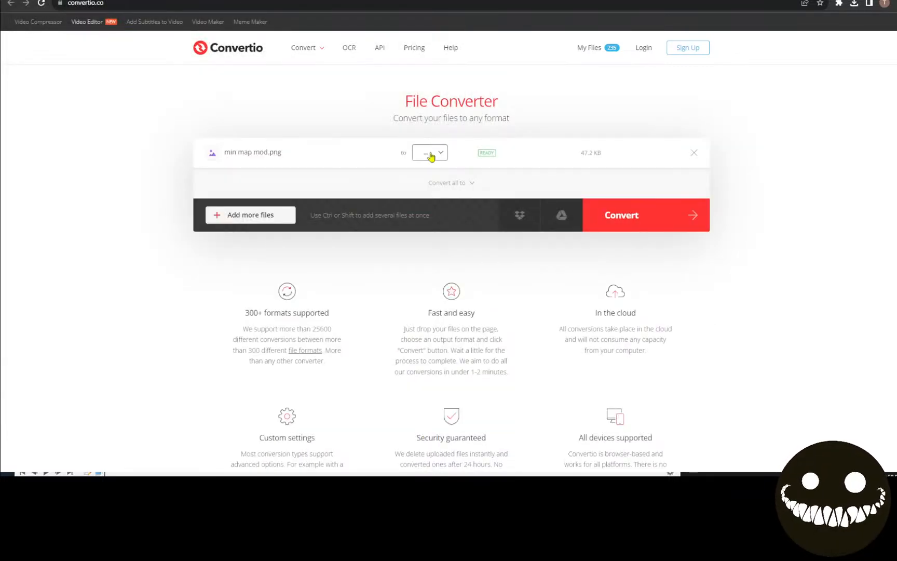
Convert the image to Vector > SVG and download min-map-mod.svg
{"action": "left_click", "coordinate": [430, 154]}
{"action": "mouse_move", "coordinate": [450, 300]}
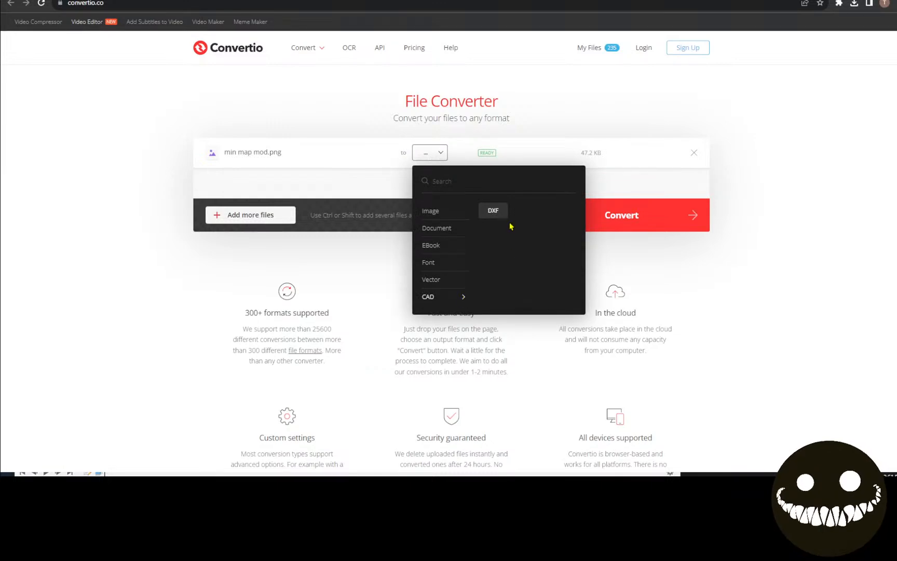
{"action": "mouse_move", "coordinate": [463, 279]}
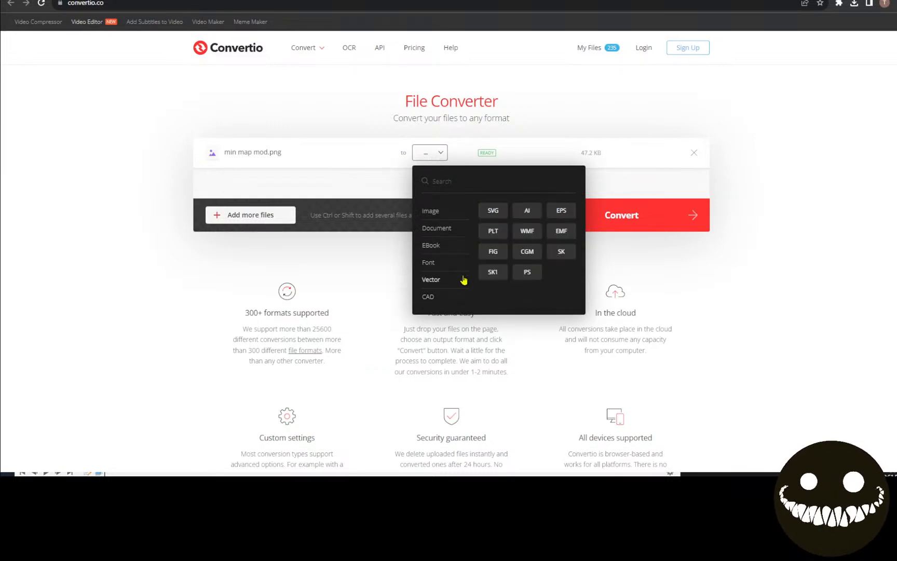
{"action": "left_click", "coordinate": [500, 219]}
{"action": "left_click", "coordinate": [630, 216]}
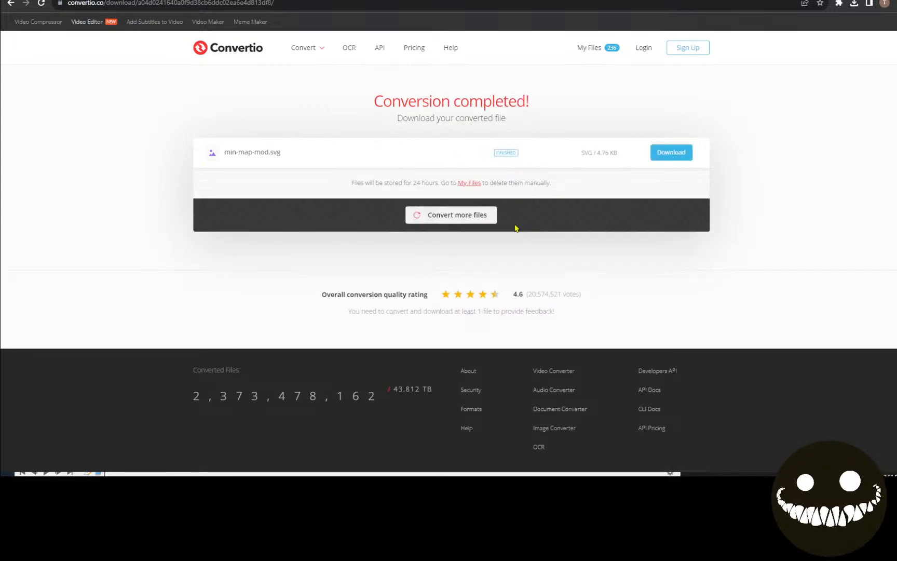
{"action": "left_click", "coordinate": [682, 154]}
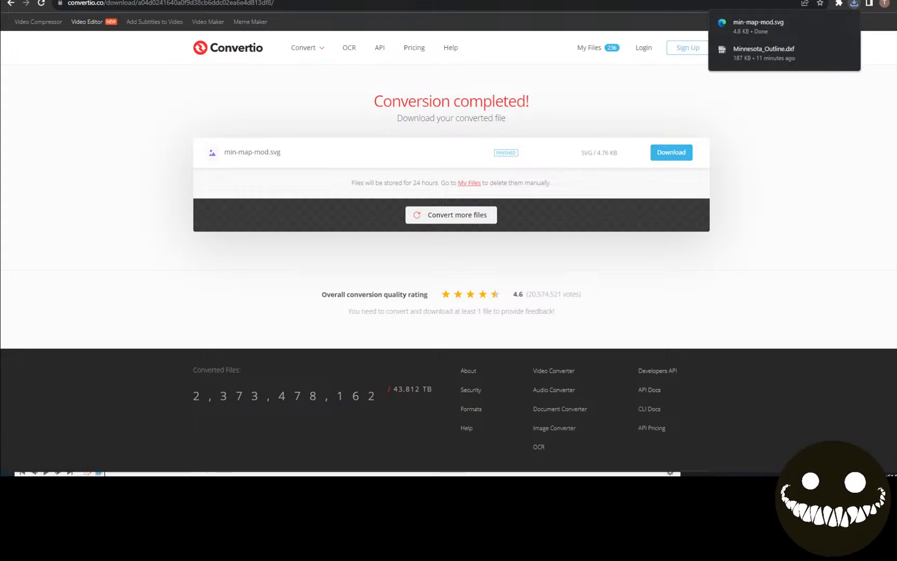
{"action": "key", "text": "alt+Tab"}
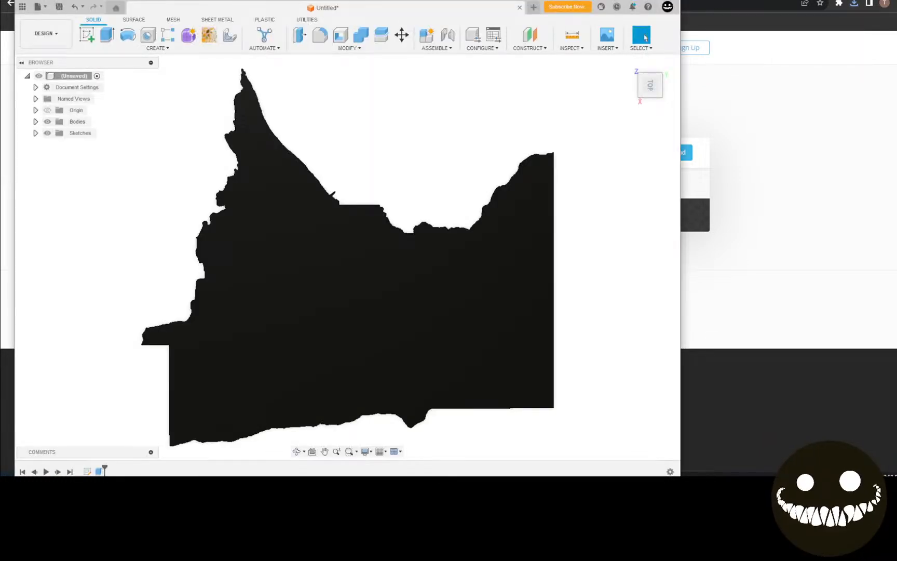
In a new design, insert min-map-mod.svg from the computer onto the XY plane
{"action": "left_click", "coordinate": [646, 0]}
{"action": "left_click", "coordinate": [769, 0]}
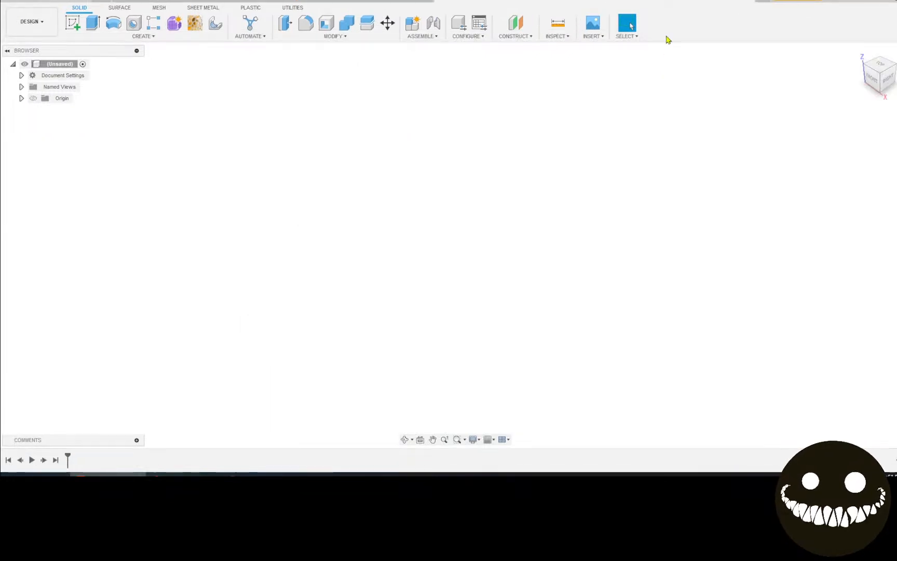
{"action": "left_click", "coordinate": [593, 36]}
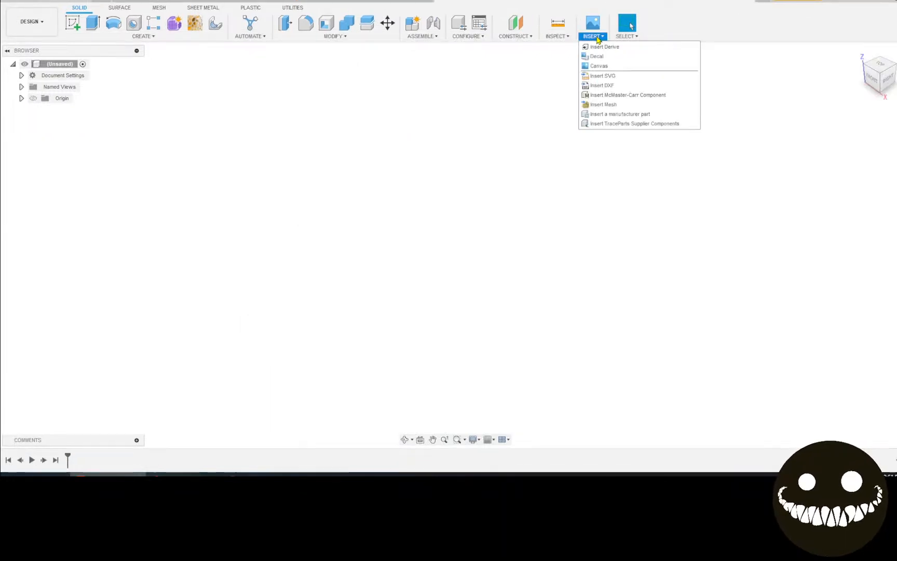
{"action": "left_click", "coordinate": [622, 77]}
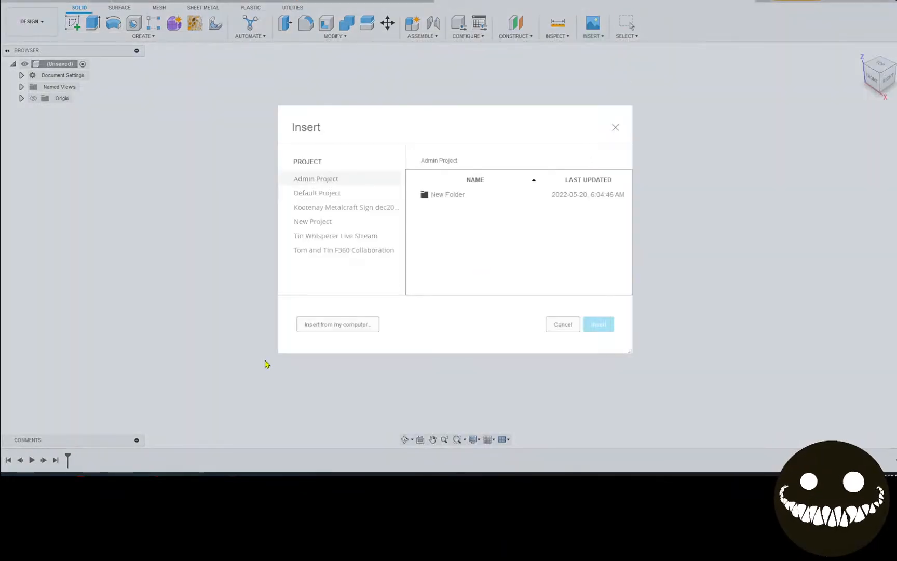
{"action": "left_click", "coordinate": [326, 327]}
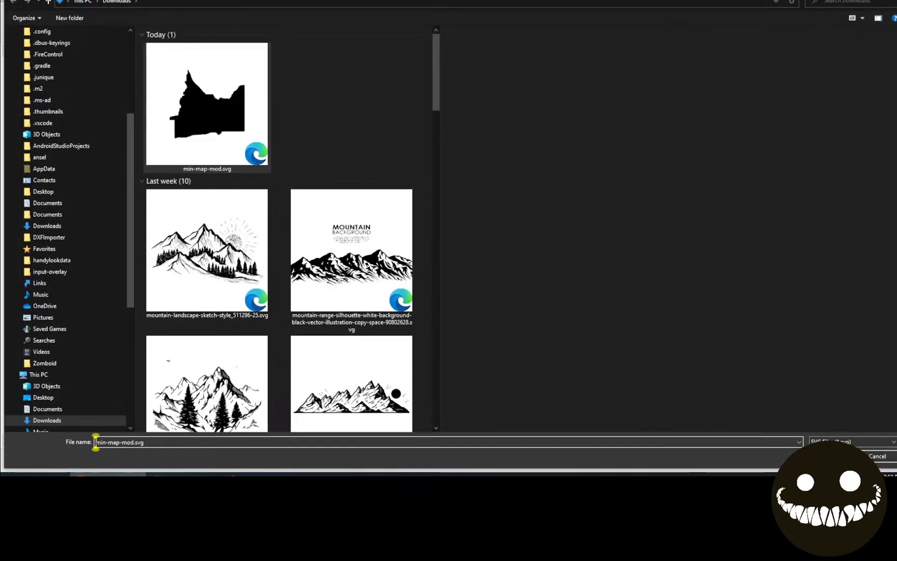
{"action": "key", "text": "Return"}
{"action": "left_click", "coordinate": [522, 248]}
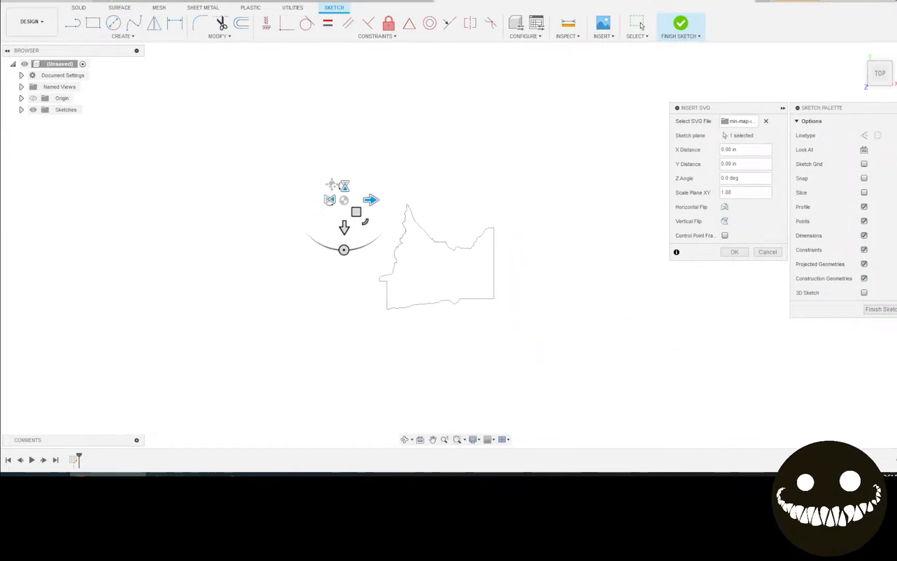
{"action": "left_click", "coordinate": [735, 252]}
{"action": "scroll", "coordinate": [211, 193], "scroll_direction": "up", "scroll_amount": 10}
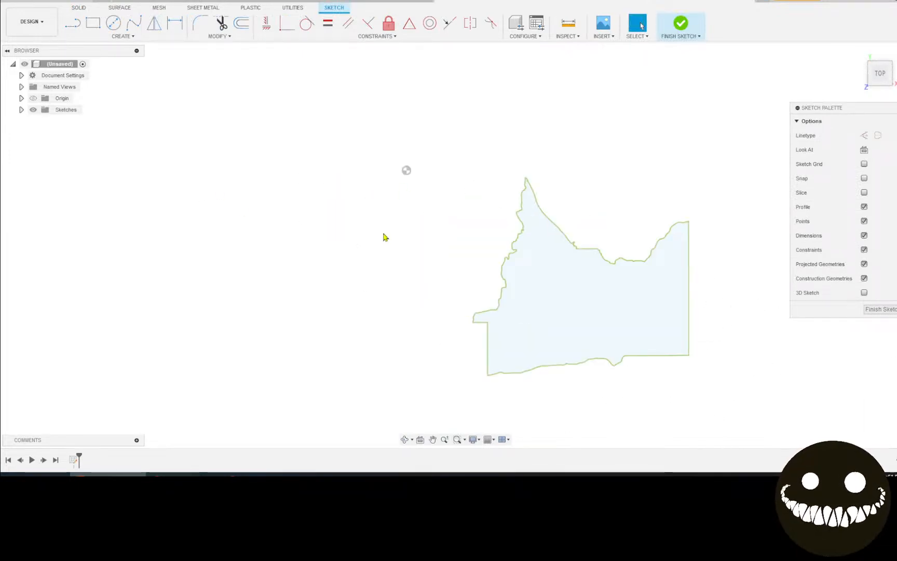
Window-select all the Minnesota outline curves and toggle Fix on them
{"action": "left_click", "coordinate": [557, 274]}
{"action": "scroll", "coordinate": [553, 274], "scroll_direction": "down", "scroll_amount": 6}
{"action": "scroll", "coordinate": [381, 144], "scroll_direction": "down", "scroll_amount": 1}
{"action": "left_click_drag", "start_coordinate": [325, 74], "coordinate": [671, 337]}
{"action": "left_click", "coordinate": [386, 25]}
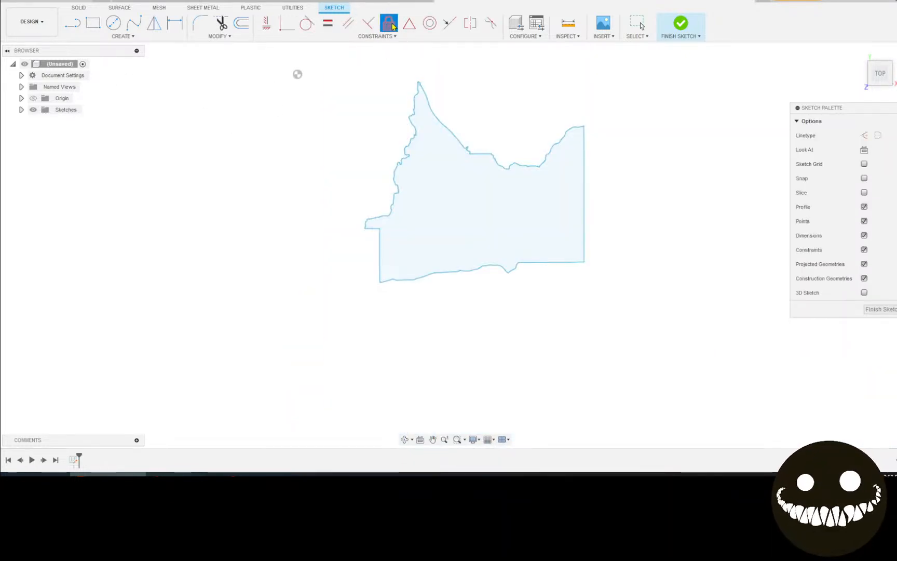
{"action": "scroll", "coordinate": [693, 153], "scroll_direction": "up", "scroll_amount": 2}
{"action": "middle_click_drag", "start_coordinate": [660, 187], "coordinate": [683, 217]}
{"action": "scroll", "coordinate": [300, 168], "scroll_direction": "up", "scroll_amount": 2}
{"action": "scroll", "coordinate": [543, 310], "scroll_direction": "up", "scroll_amount": 1}
{"action": "mouse_move", "coordinate": [543, 311]}
{"action": "middle_mouse_down"}
{"action": "mouse_move", "coordinate": [528, 411]}
{"action": "mouse_move", "coordinate": [337, 397]}
{"action": "mouse_move", "coordinate": [388, 216]}
{"action": "mouse_move", "coordinate": [442, 126]}
{"action": "mouse_move", "coordinate": [425, 276]}
{"action": "middle_mouse_up"}
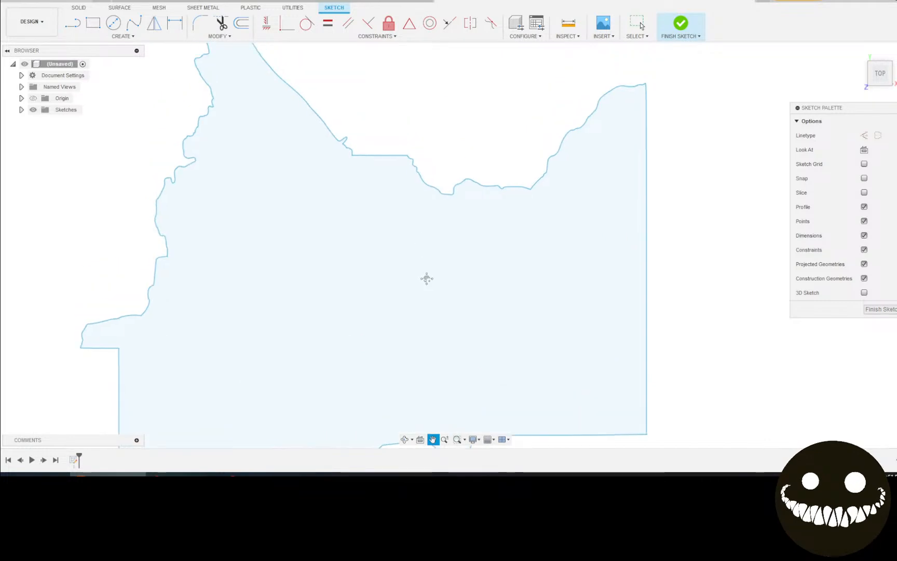
{"action": "scroll", "coordinate": [449, 262], "scroll_direction": "down", "scroll_amount": 4}
{"action": "left_click_drag", "start_coordinate": [242, 95], "coordinate": [615, 465]}
{"action": "left_click_drag", "start_coordinate": [227, 125], "coordinate": [663, 399]}
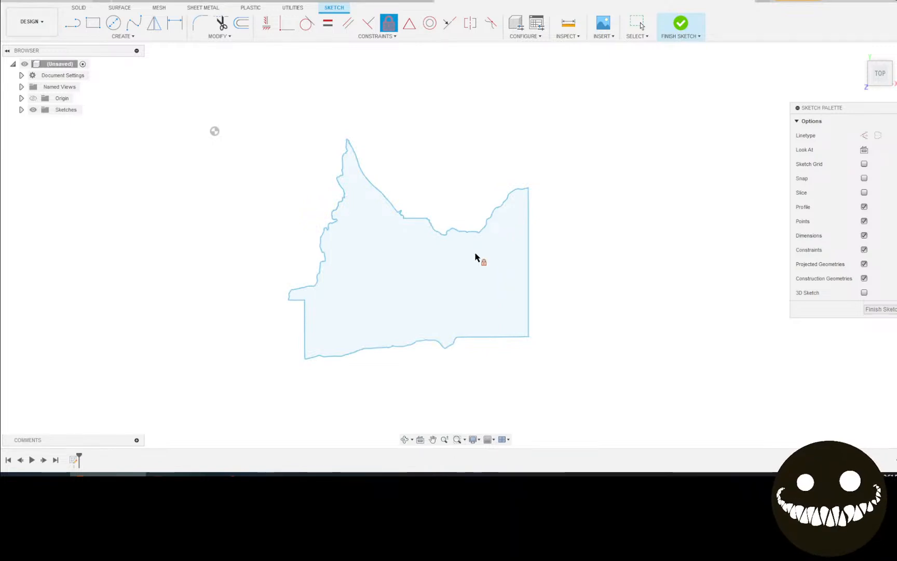
Draw a horizontal line above the outline, then undo it with Ctrl+Z
{"action": "left_click", "coordinate": [73, 23]}
{"action": "scroll", "coordinate": [192, 98], "scroll_direction": "up", "scroll_amount": 2}
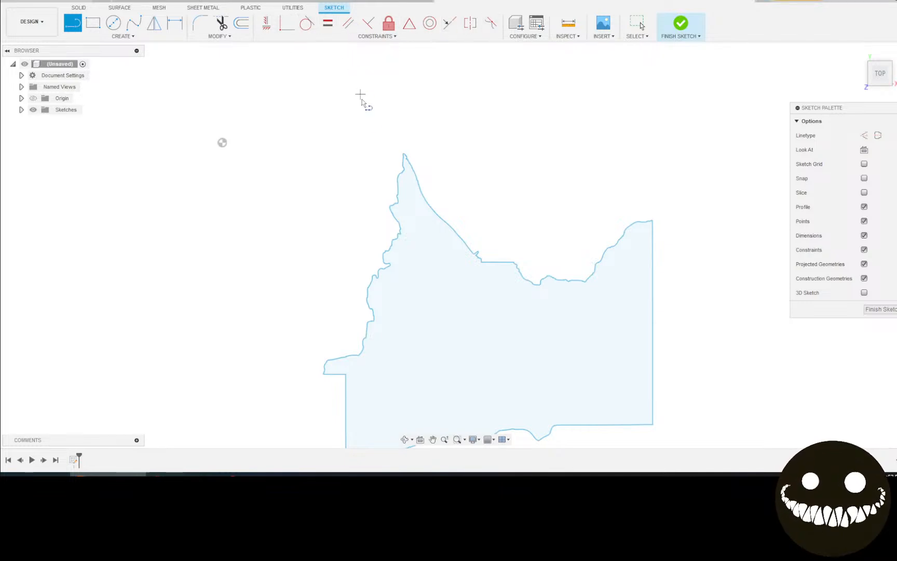
{"action": "left_click", "coordinate": [222, 143]}
{"action": "left_click", "coordinate": [307, 142]}
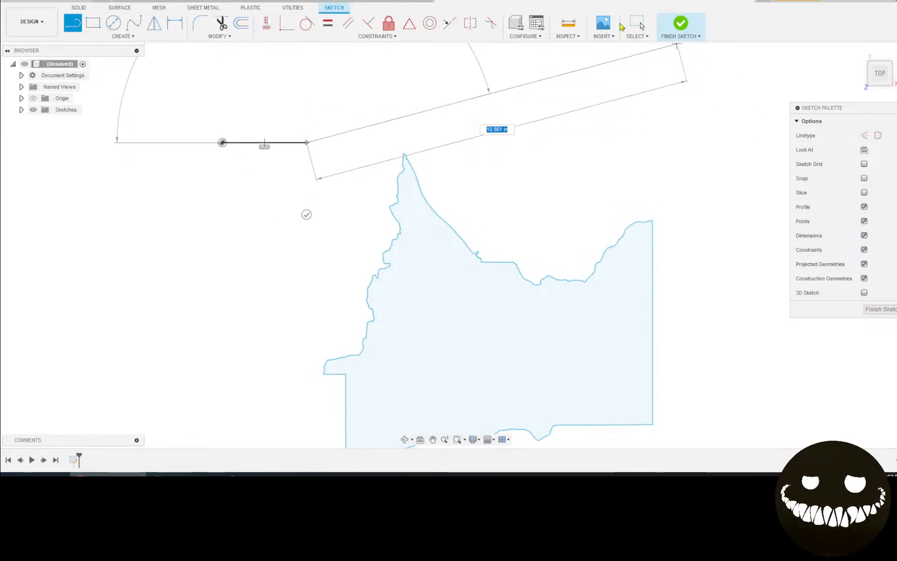
{"action": "left_click", "coordinate": [636, 24]}
{"action": "scroll", "coordinate": [233, 144], "scroll_direction": "up", "scroll_amount": 3}
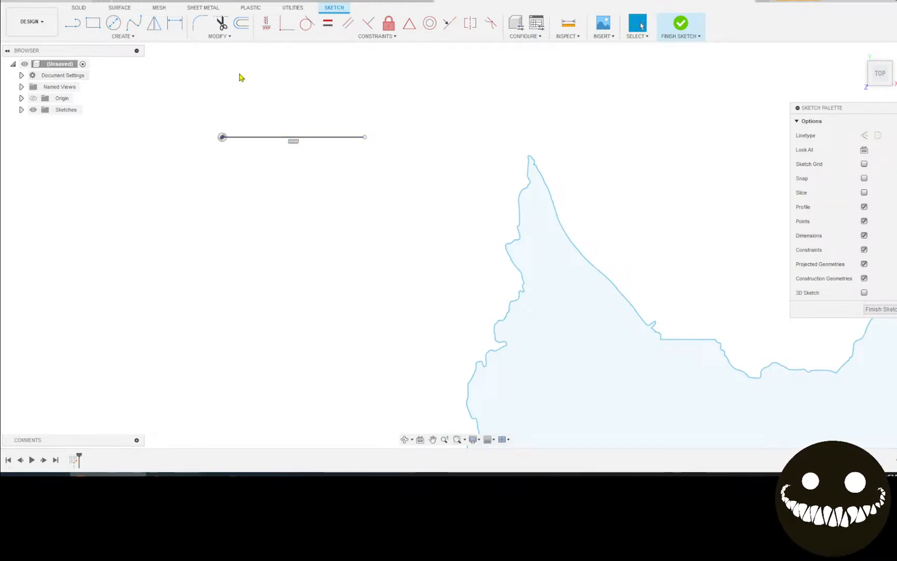
{"action": "key", "text": "ctrl+z"}
{"action": "scroll", "coordinate": [363, 187], "scroll_direction": "down", "scroll_amount": 5}
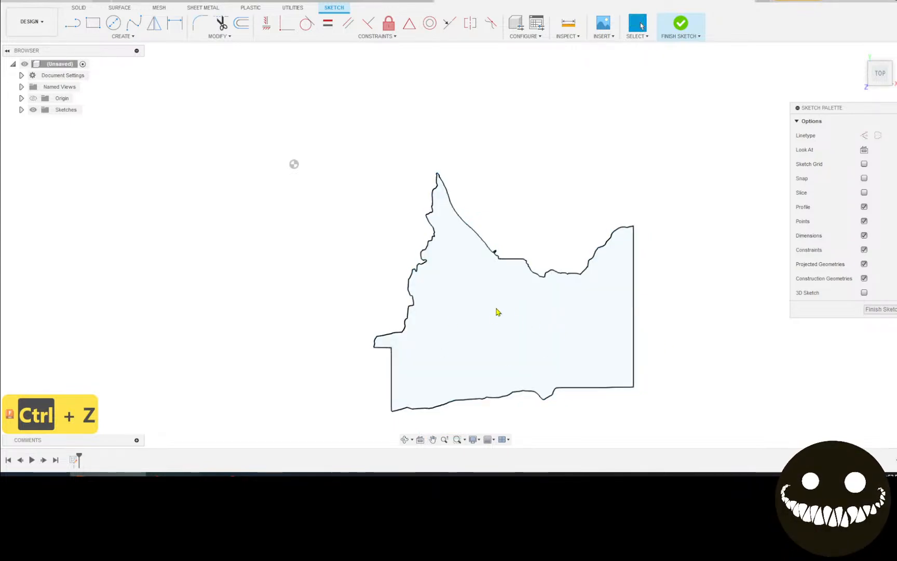
Finish the sketch and export Sketch1 as DXF named 'min map mod dxf'
{"action": "left_click", "coordinate": [681, 26]}
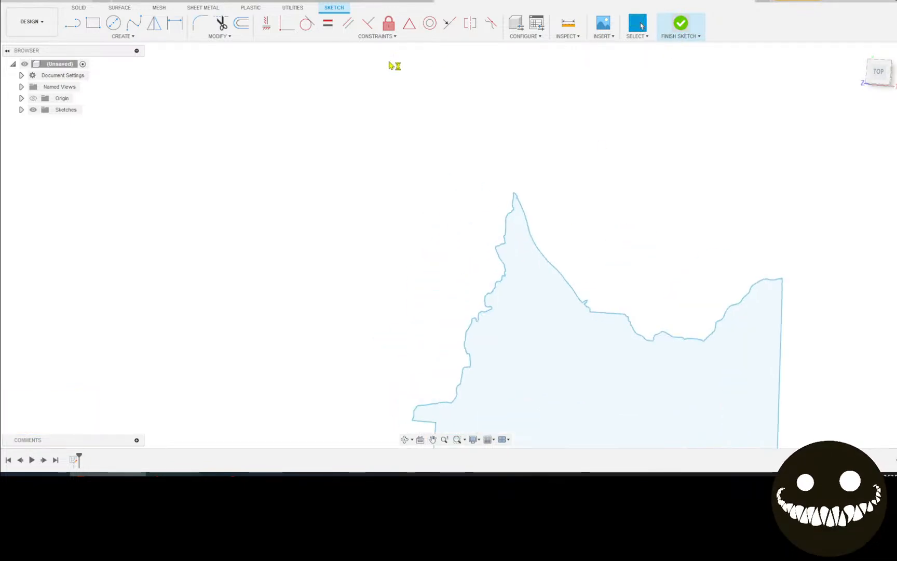
{"action": "left_click", "coordinate": [21, 110]}
{"action": "right_click", "coordinate": [72, 124]}
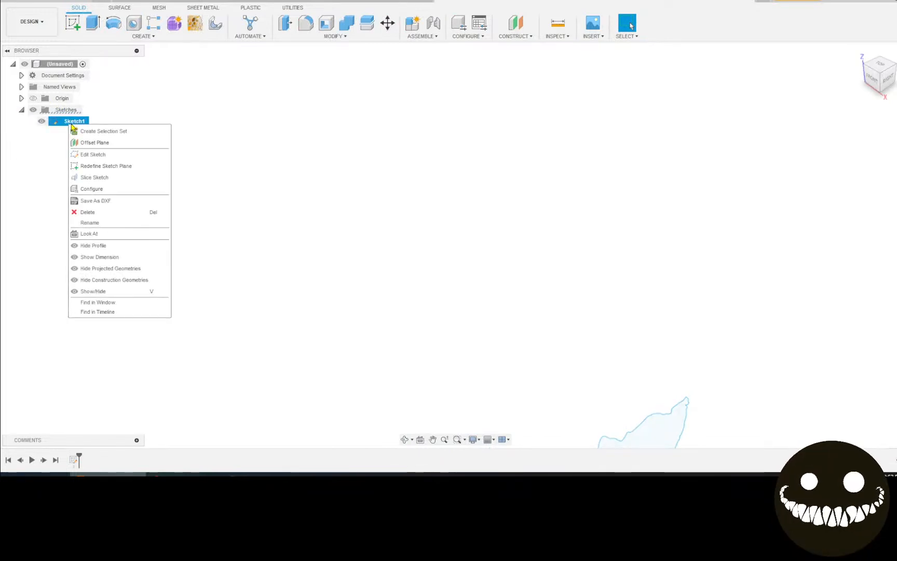
{"action": "left_click", "coordinate": [117, 202]}
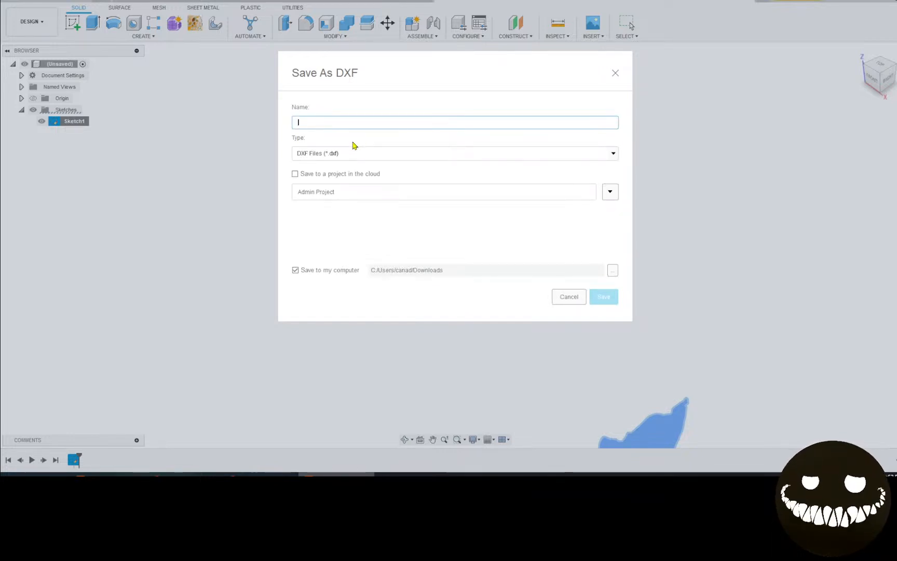
{"action": "type", "text": "min map mod"}
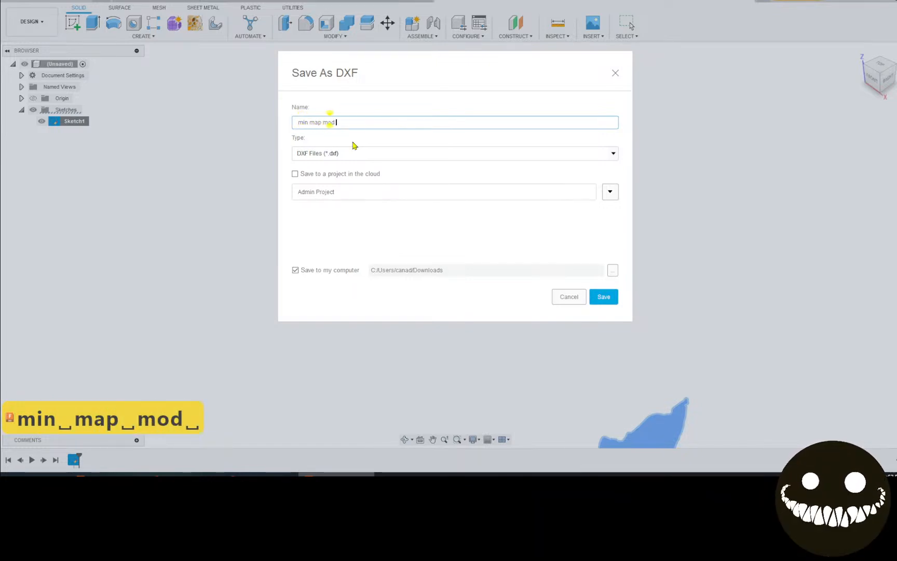
{"action": "type", "text": " dxf"}
{"action": "key", "text": "Return"}
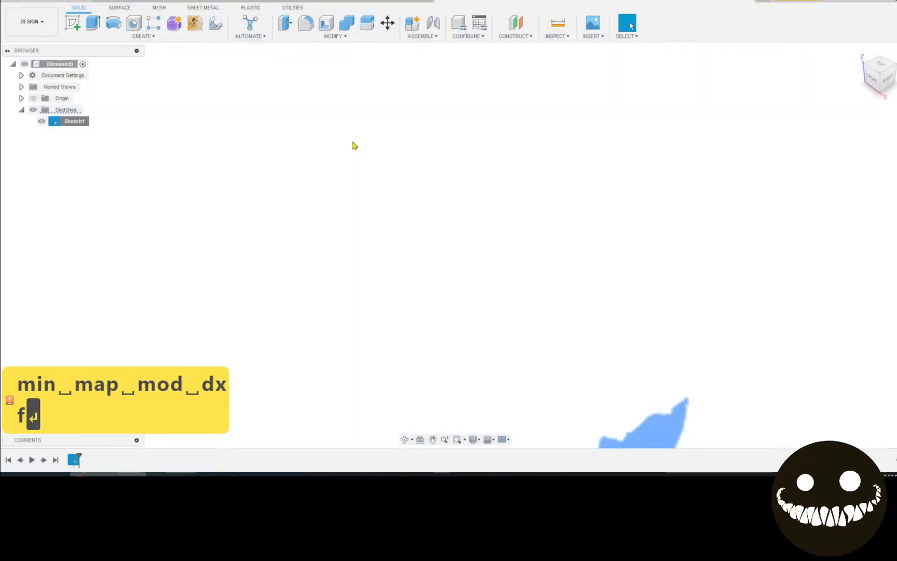
Pan to the map sketch and reopen Sketch1's context menu
{"action": "scroll", "coordinate": [712, 361], "scroll_direction": "down", "scroll_amount": 3}
{"action": "middle_click_drag", "start_coordinate": [708, 349], "coordinate": [287, 122]}
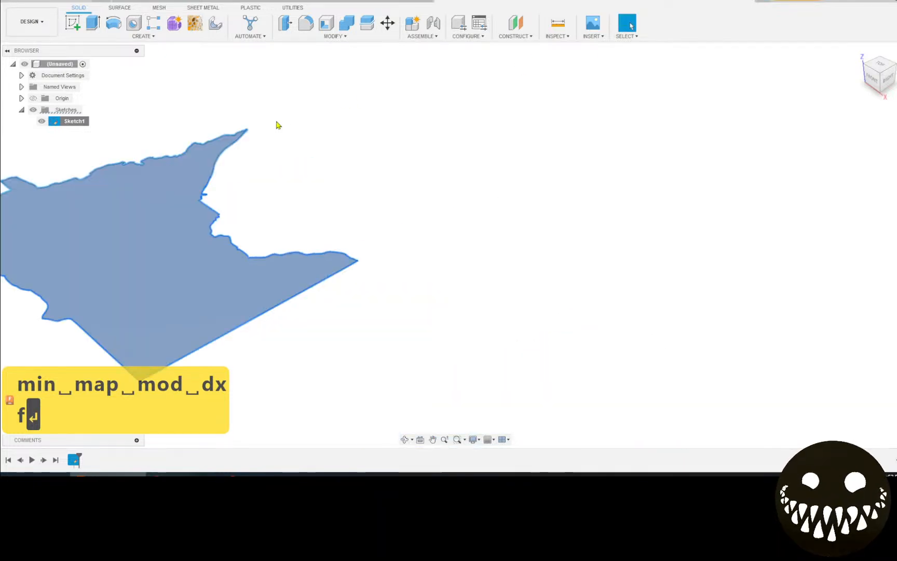
{"action": "right_click", "coordinate": [70, 121]}
Reopen Sketch1 with the Minnesota outline for editing
{"action": "left_click", "coordinate": [111, 154]}
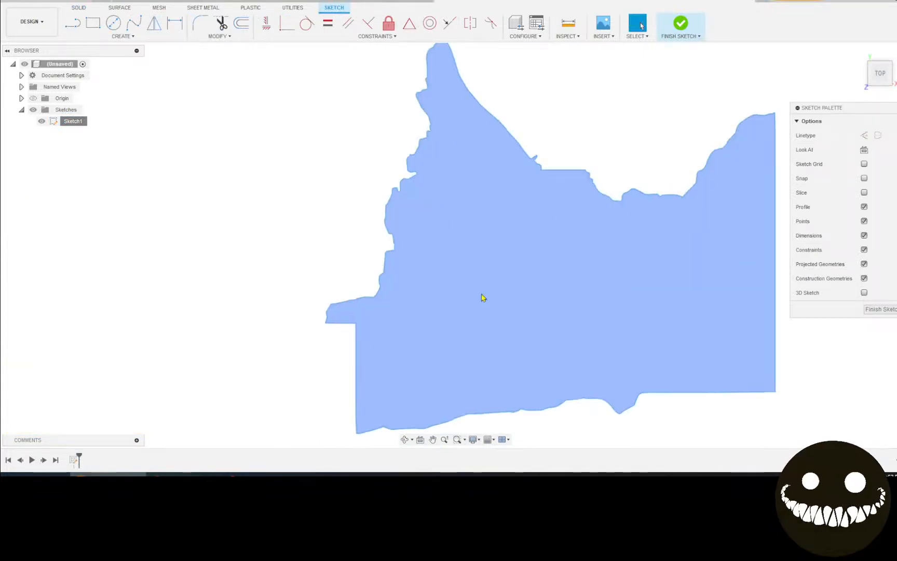
{"action": "scroll", "coordinate": [389, 235], "scroll_direction": "up", "scroll_amount": 2}
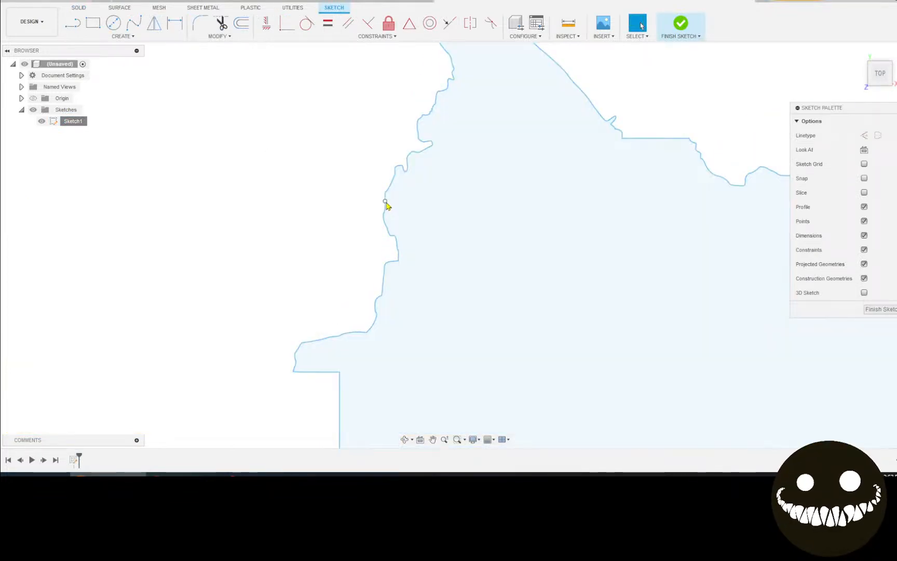
{"action": "scroll", "coordinate": [386, 204], "scroll_direction": "up", "scroll_amount": 2}
Select part of the Minnesota outline and start Move/Copy on it with M
{"action": "left_click", "coordinate": [385, 211]}
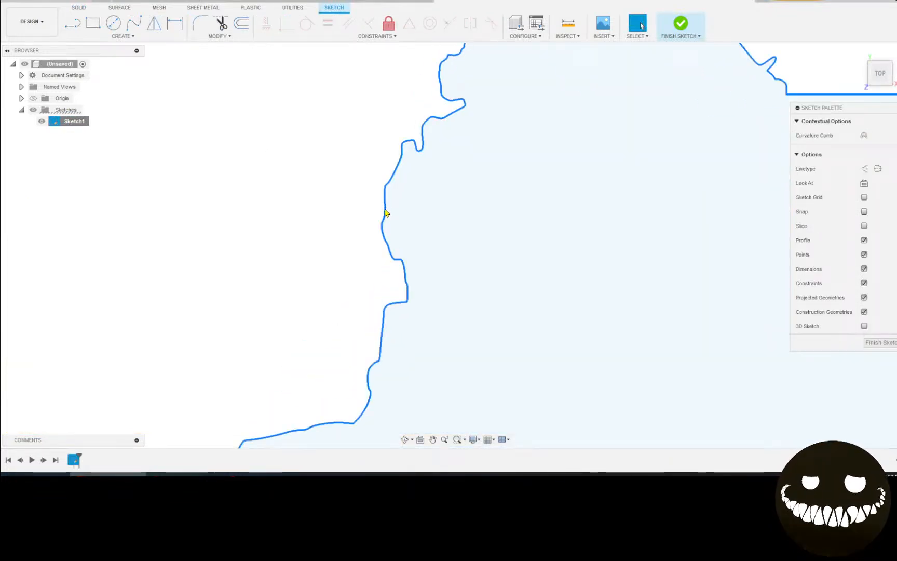
{"action": "mouse_move", "coordinate": [383, 213]}
{"action": "left_mouse_down"}
{"action": "mouse_move", "coordinate": [183, 215]}
{"action": "mouse_move", "coordinate": [342, 259]}
{"action": "left_mouse_up"}
{"action": "scroll", "coordinate": [345, 258], "scroll_direction": "down", "scroll_amount": 4}
{"action": "middle_click_drag", "start_coordinate": [535, 311], "coordinate": [366, 274]}
{"action": "left_click", "coordinate": [504, 141]}
{"action": "scroll", "coordinate": [422, 192], "scroll_direction": "up", "scroll_amount": 2}
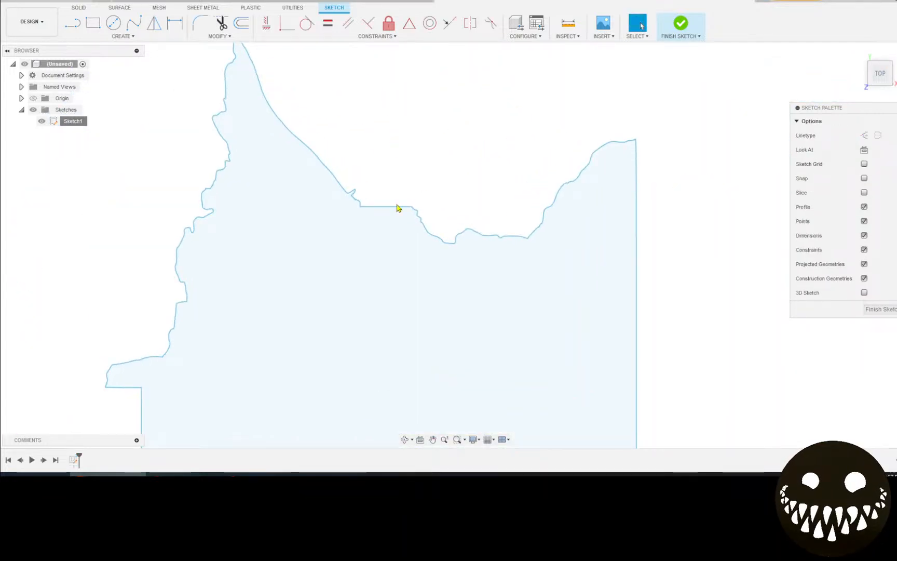
{"action": "scroll", "coordinate": [402, 207], "scroll_direction": "up", "scroll_amount": 2}
{"action": "key", "text": "m"}
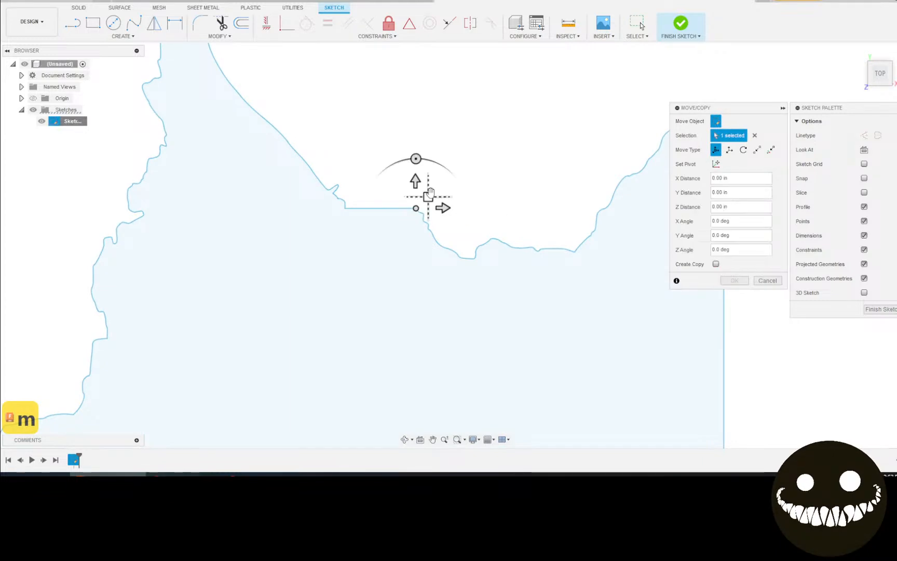
{"action": "left_click_drag", "start_coordinate": [416, 182], "coordinate": [528, 140]}
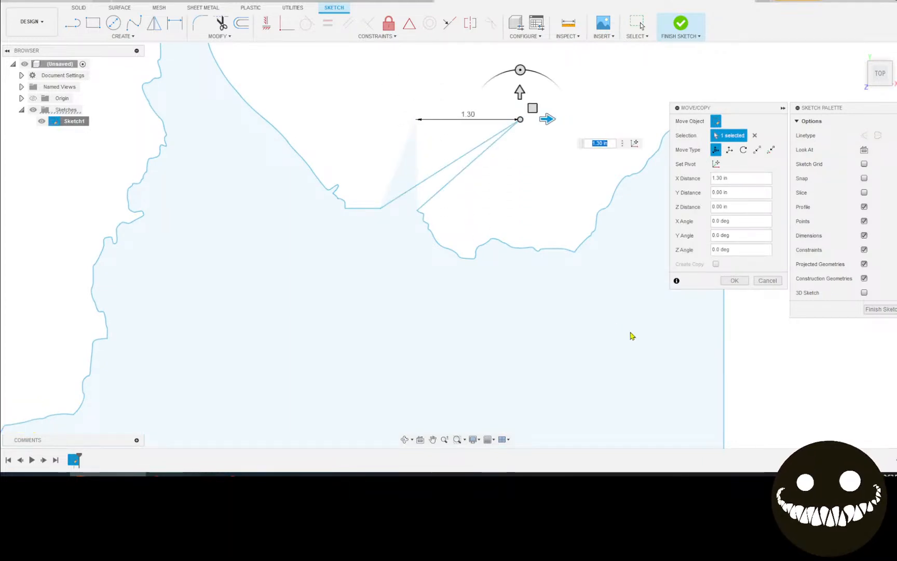
{"action": "key", "text": "ctrl+z"}
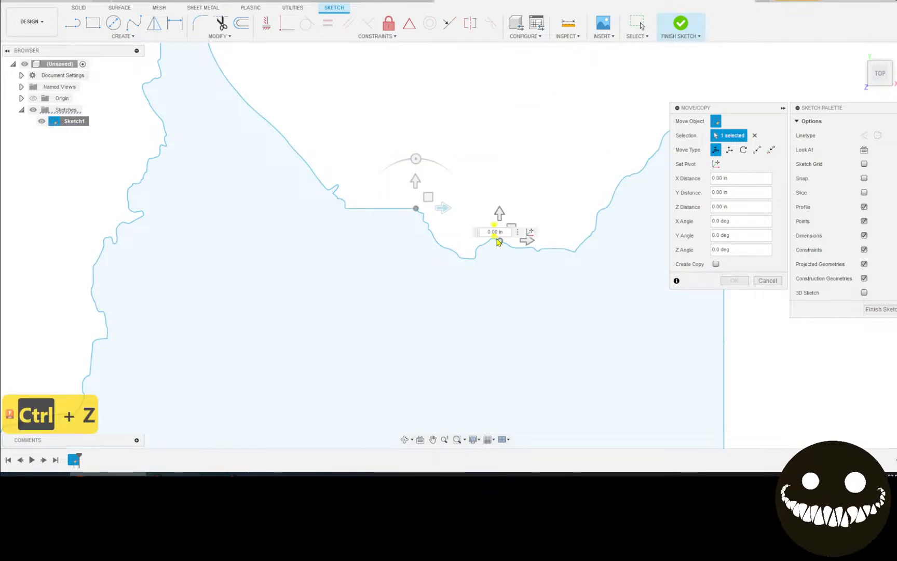
{"action": "double_click", "coordinate": [381, 210]}
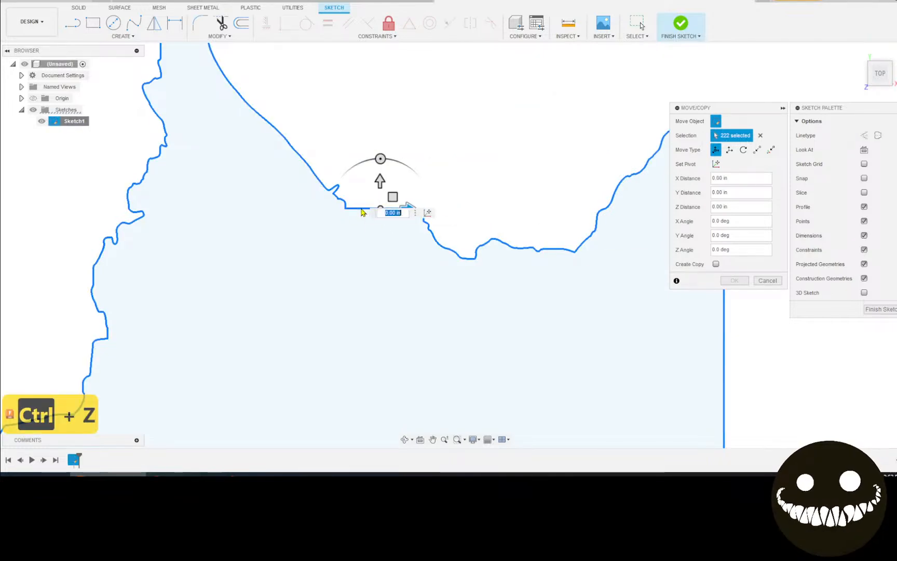
{"action": "left_click_drag", "start_coordinate": [392, 197], "coordinate": [399, 162]}
{"action": "scroll", "coordinate": [530, 284], "scroll_direction": "down", "scroll_amount": 5}
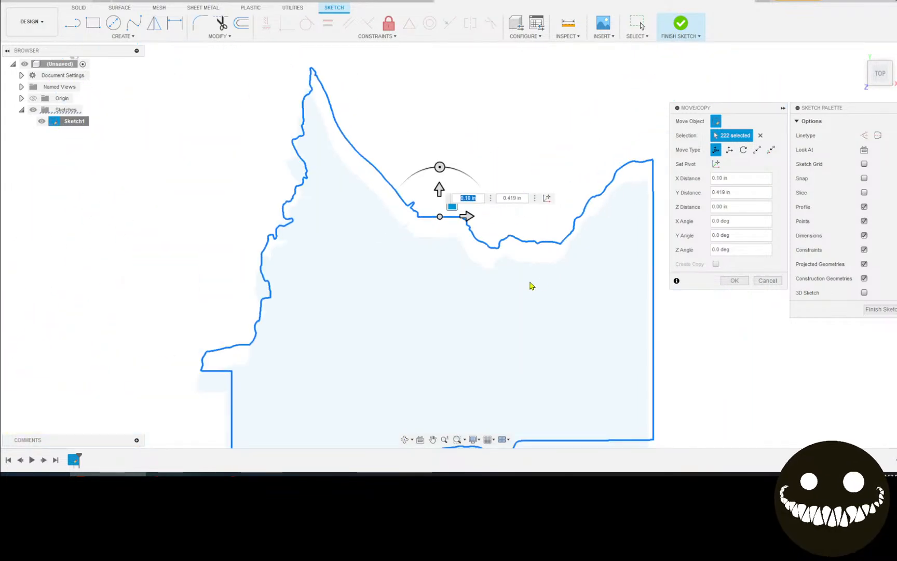
{"action": "left_click", "coordinate": [768, 282]}
{"action": "scroll", "coordinate": [327, 152], "scroll_direction": "down", "scroll_amount": 2}
{"action": "left_click_drag", "start_coordinate": [282, 110], "coordinate": [639, 387]}
{"action": "key", "text": "m"}
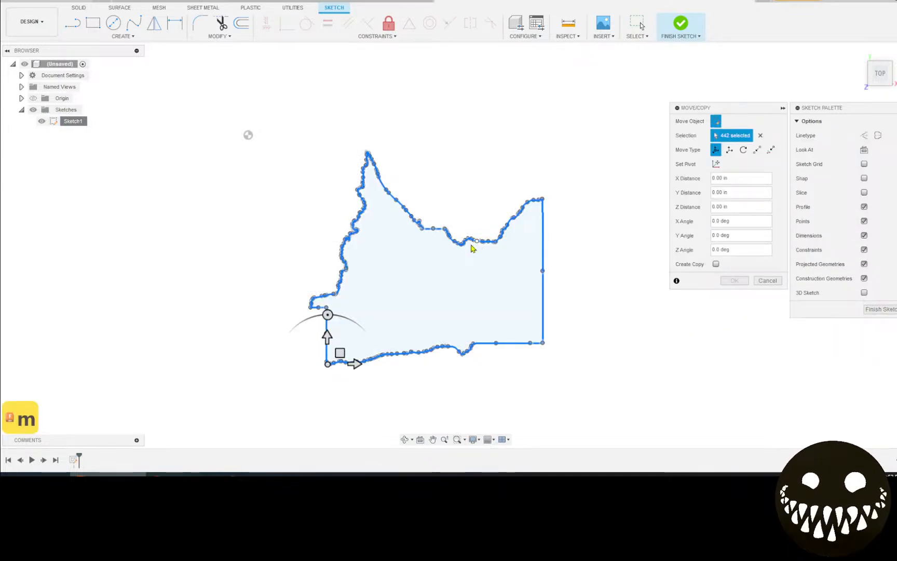
{"action": "scroll", "coordinate": [551, 201], "scroll_direction": "up", "scroll_amount": 2}
{"action": "left_click", "coordinate": [767, 281]}
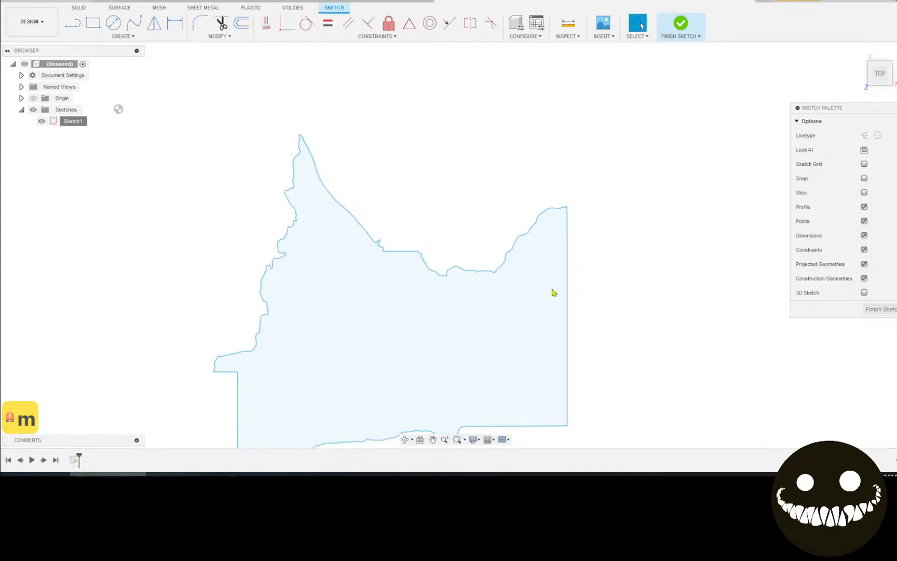
{"action": "scroll", "coordinate": [405, 248], "scroll_direction": "up", "scroll_amount": 6}
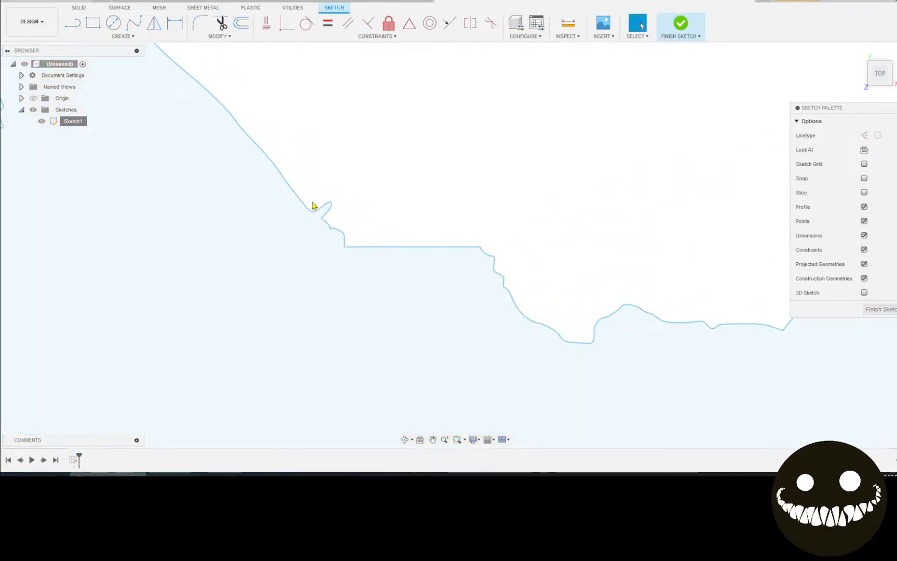
{"action": "middle_click_drag", "start_coordinate": [287, 188], "coordinate": [555, 404]}
{"action": "left_click", "coordinate": [362, 187]}
{"action": "left_click", "coordinate": [397, 230]}
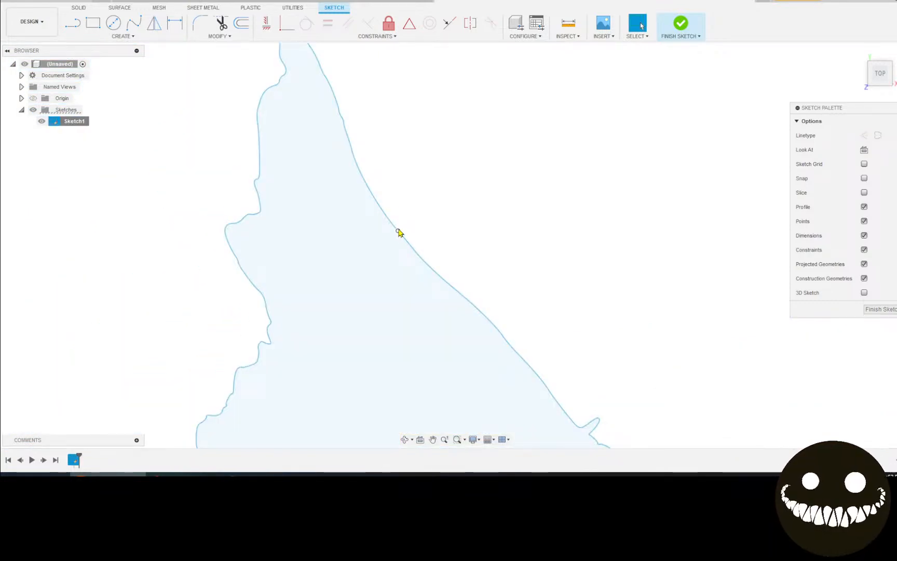
{"action": "left_click", "coordinate": [397, 230]}
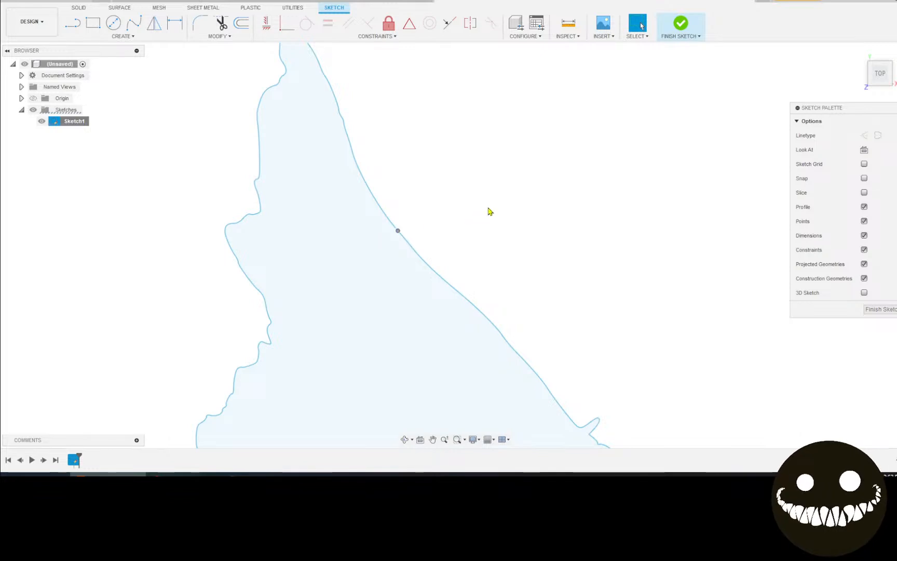
{"action": "key", "text": "m"}
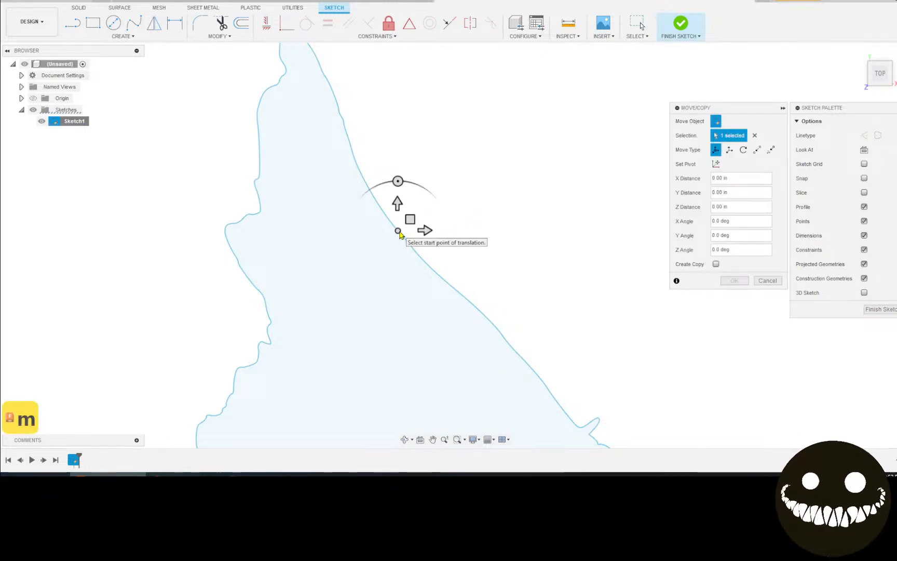
{"action": "left_click", "coordinate": [410, 220]}
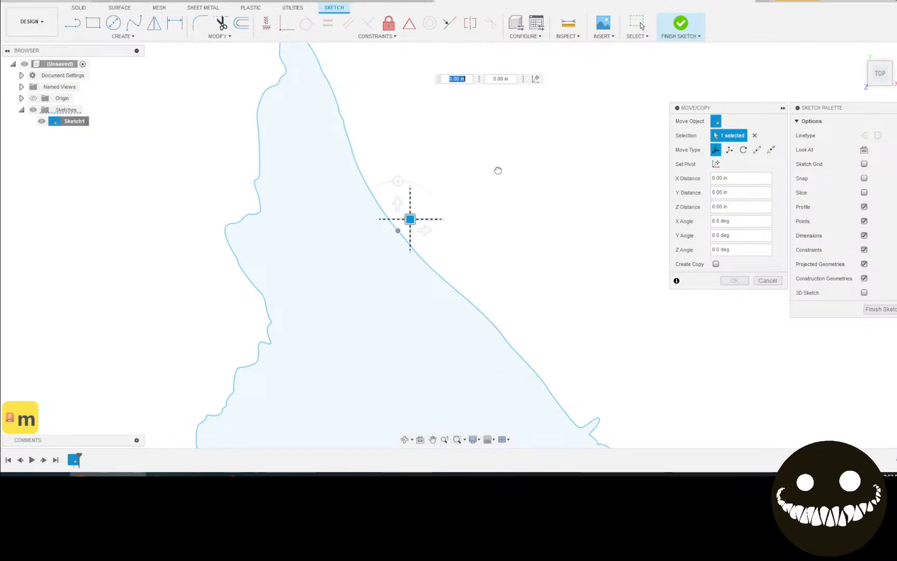
{"action": "left_click_drag", "start_coordinate": [468, 187], "coordinate": [494, 169]}
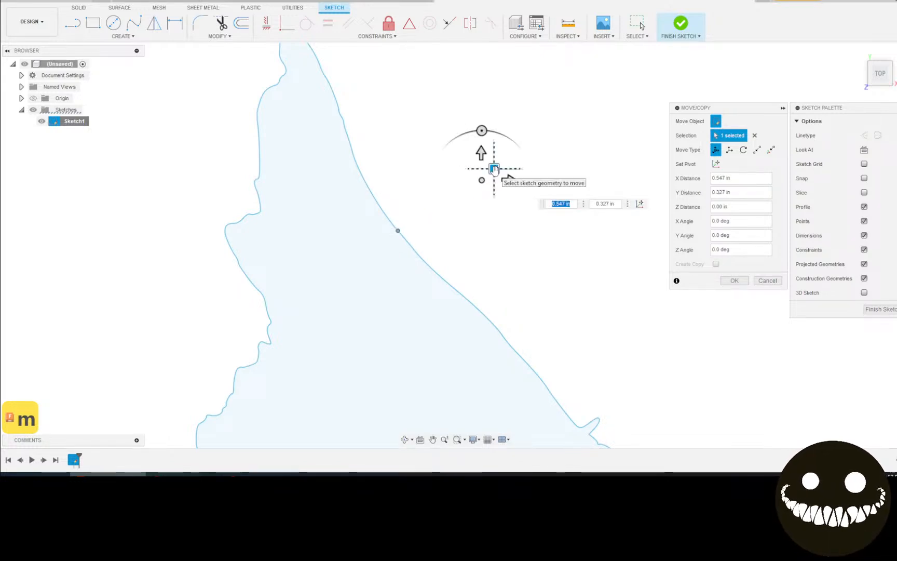
{"action": "left_click", "coordinate": [767, 280]}
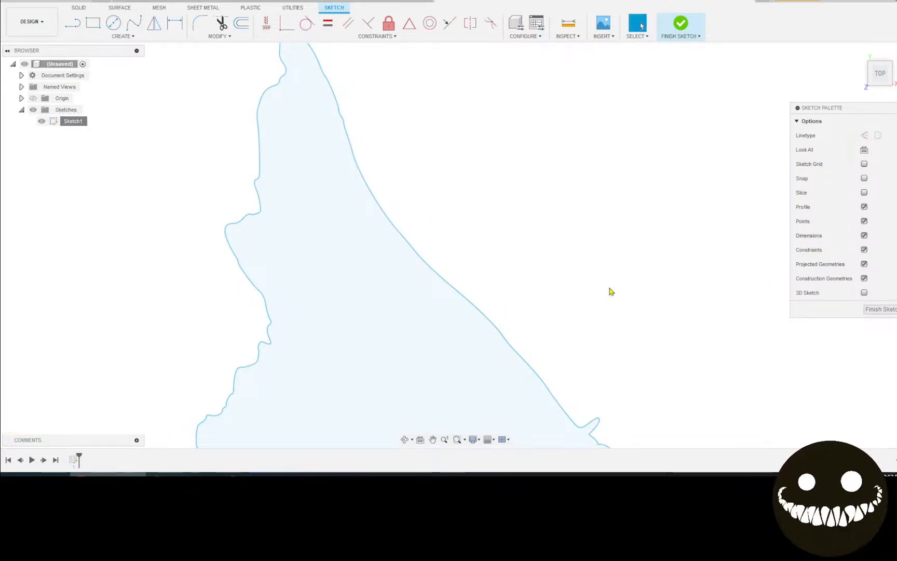
{"action": "left_click", "coordinate": [398, 232]}
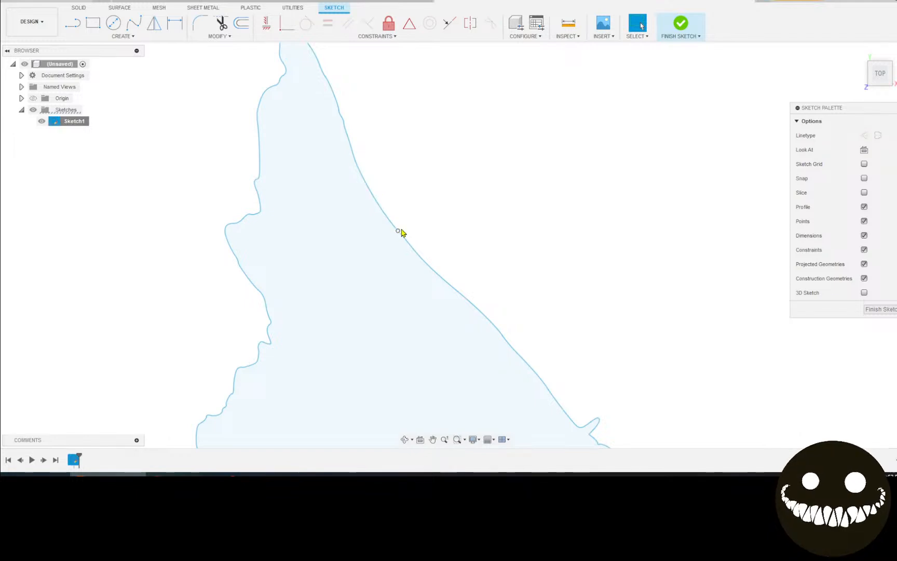
{"action": "key", "text": "m"}
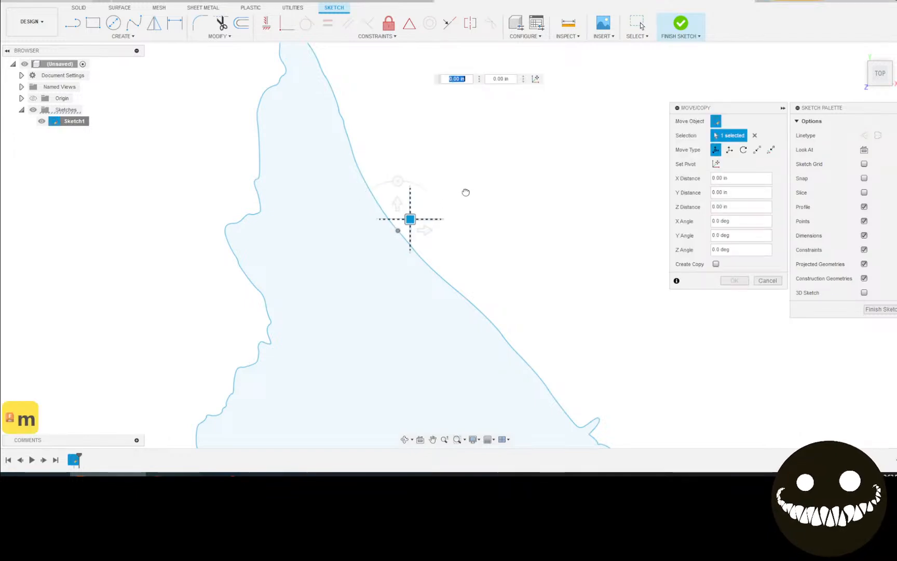
{"action": "left_click_drag", "start_coordinate": [464, 193], "coordinate": [494, 179]}
{"action": "left_click", "coordinate": [774, 280]}
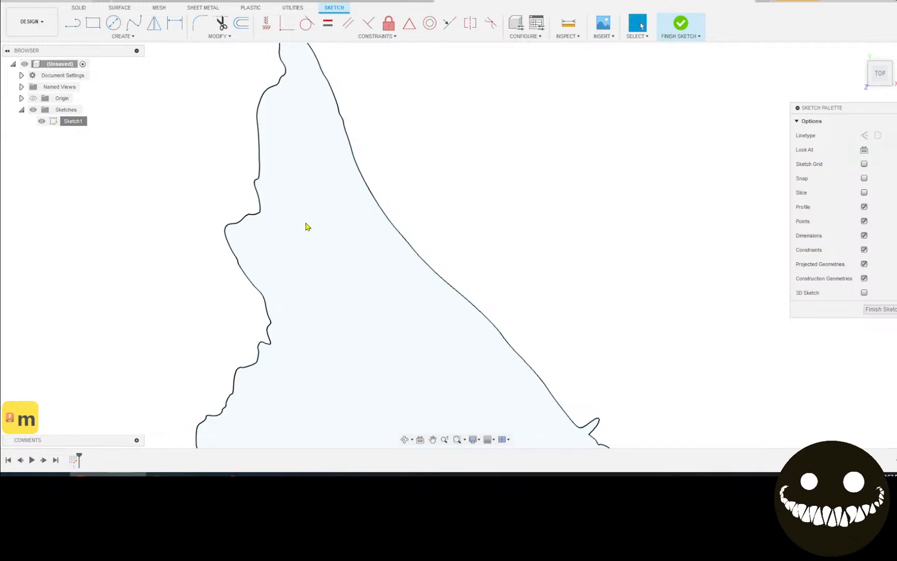
{"action": "left_click", "coordinate": [263, 213]}
{"action": "key", "text": "m"}
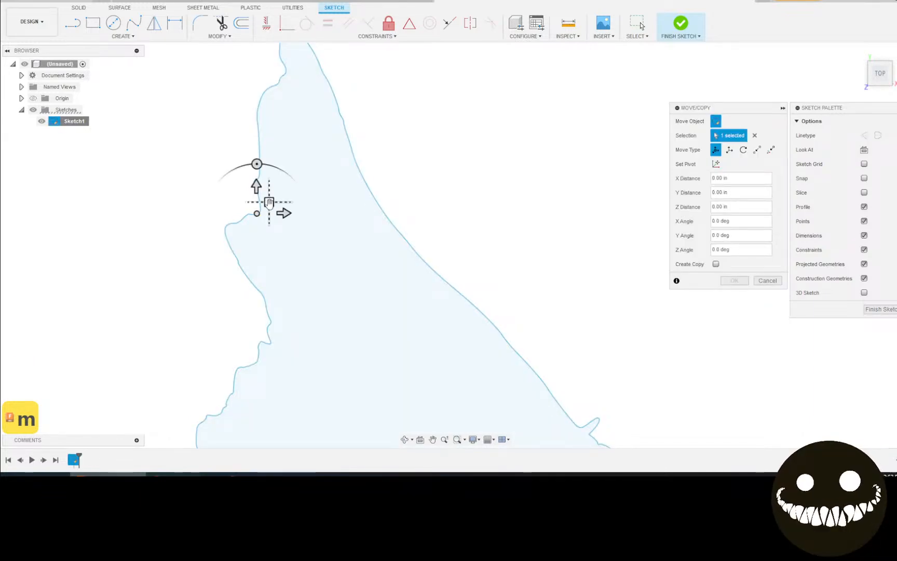
{"action": "mouse_move", "coordinate": [227, 172]}
{"action": "left_mouse_down"}
{"action": "mouse_move", "coordinate": [577, 161]}
{"action": "mouse_move", "coordinate": [582, 171]}
{"action": "left_mouse_up"}
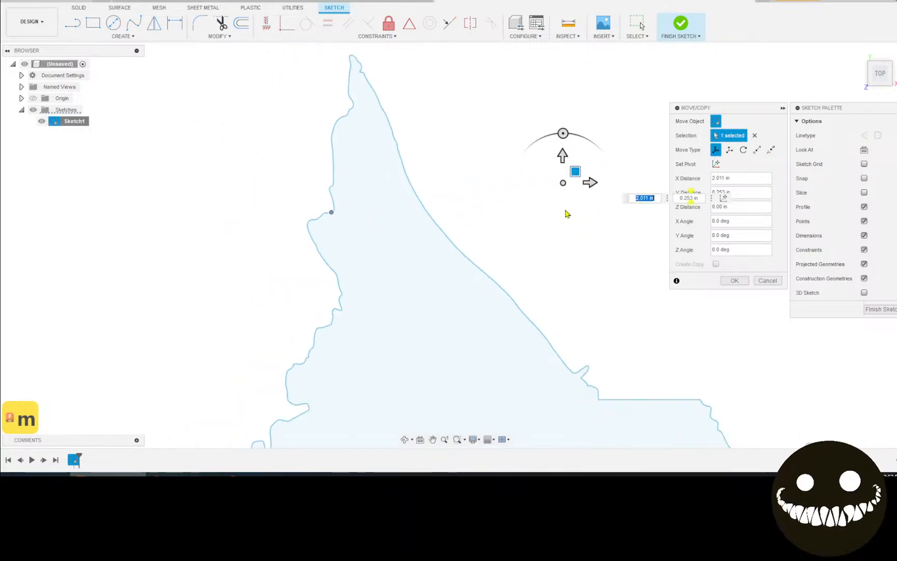
{"action": "middle_click_drag", "start_coordinate": [633, 307], "coordinate": [538, 277]}
{"action": "scroll", "coordinate": [538, 277], "scroll_direction": "down", "scroll_amount": 1}
{"action": "left_click", "coordinate": [769, 282]}
{"action": "scroll", "coordinate": [593, 309], "scroll_direction": "up", "scroll_amount": 3}
{"action": "left_click", "coordinate": [560, 339]}
{"action": "key", "text": "m"}
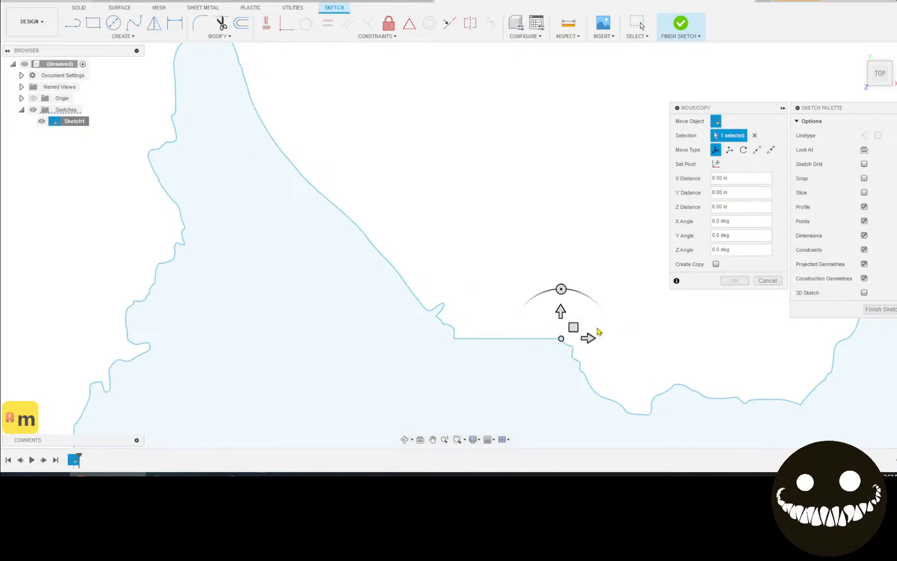
{"action": "left_click_drag", "start_coordinate": [580, 330], "coordinate": [535, 250]}
{"action": "left_click", "coordinate": [767, 281]}
{"action": "scroll", "coordinate": [307, 179], "scroll_direction": "up", "scroll_amount": 3}
{"action": "left_click", "coordinate": [310, 190]}
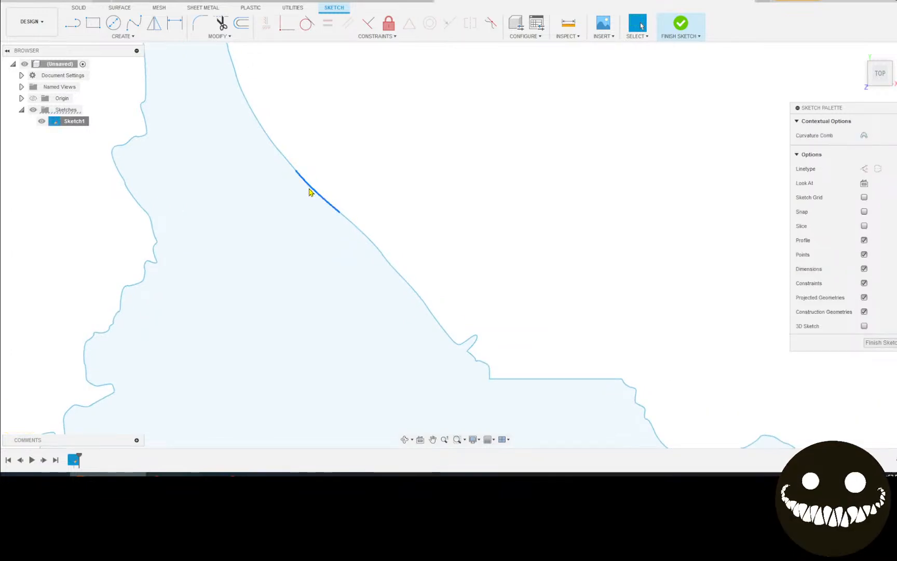
Move the selected coastline piece slightly up and to the right
{"action": "key", "text": "m"}
{"action": "left_click_drag", "start_coordinate": [324, 178], "coordinate": [286, 198]}
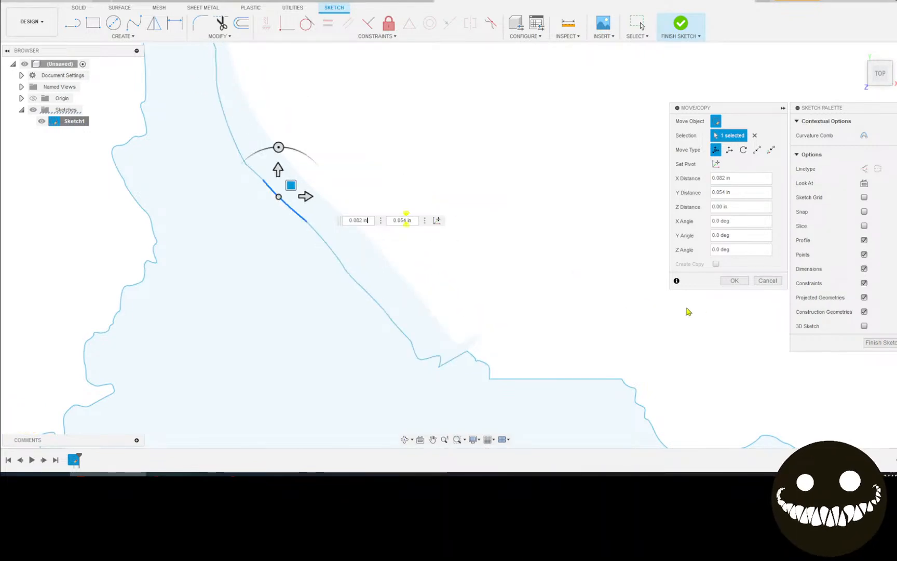
{"action": "left_click", "coordinate": [734, 281]}
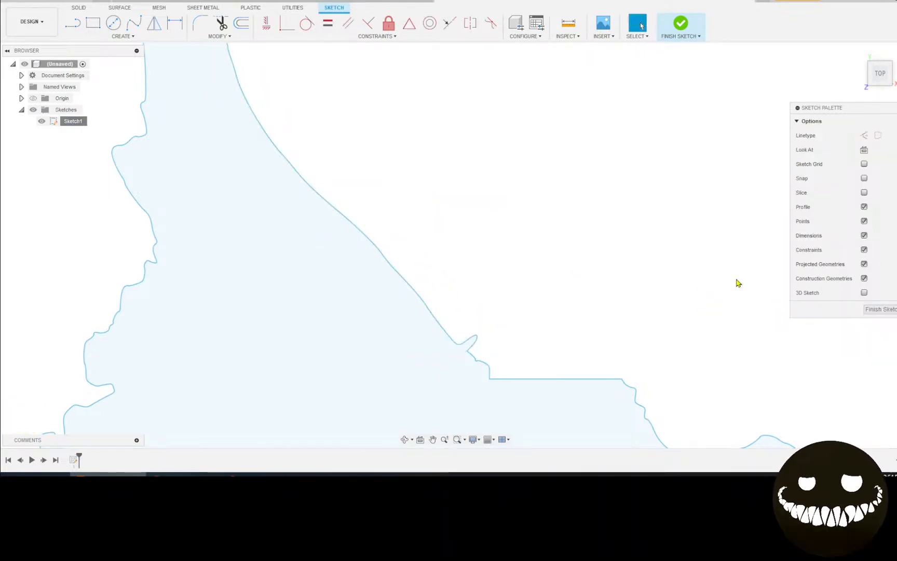
Try shifting and rotating the coastline piece about 45 degrees, then undo and cancel the move
{"action": "left_click", "coordinate": [296, 172]}
{"action": "key", "text": "m"}
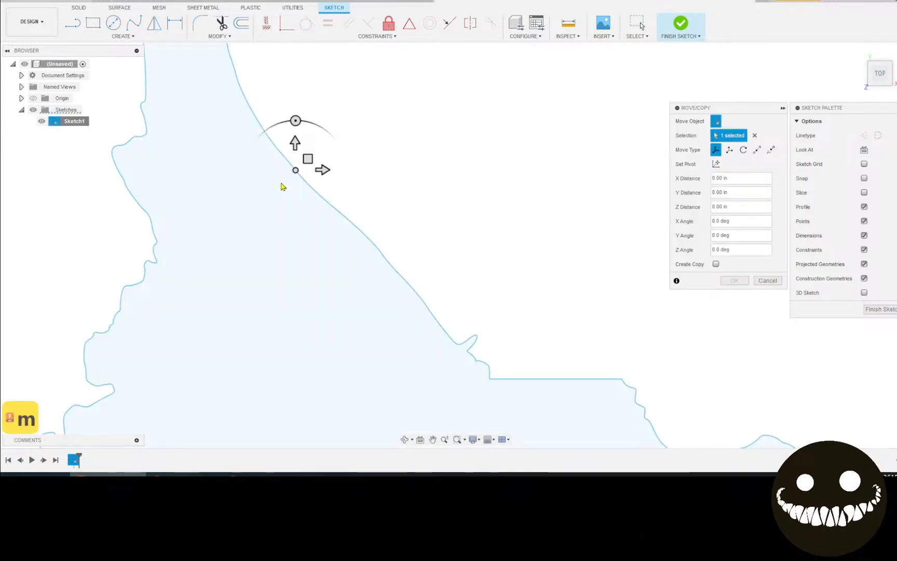
{"action": "left_click", "coordinate": [308, 159]}
{"action": "left_click_drag", "start_coordinate": [328, 133], "coordinate": [327, 131]}
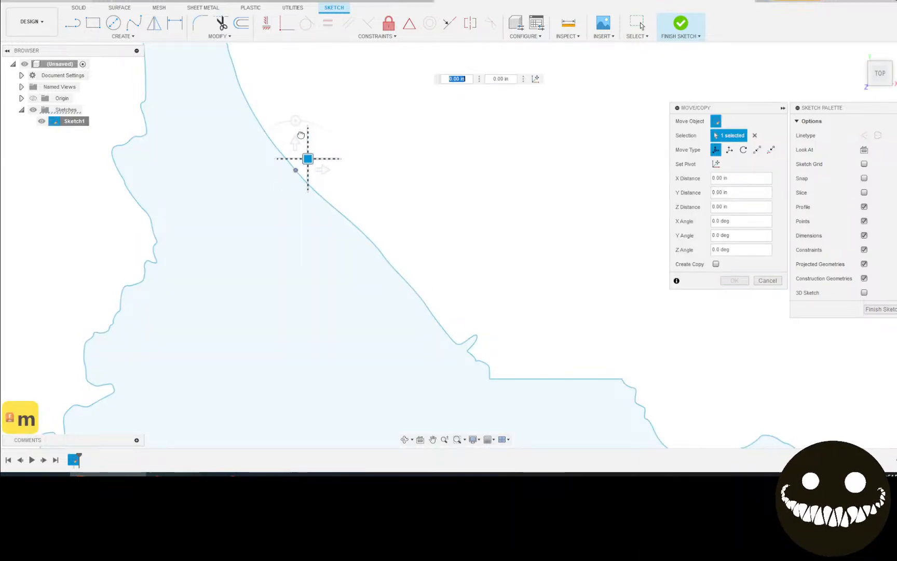
{"action": "mouse_move", "coordinate": [314, 91]}
{"action": "left_mouse_down"}
{"action": "mouse_move", "coordinate": [337, 127]}
{"action": "mouse_move", "coordinate": [341, 109]}
{"action": "mouse_move", "coordinate": [269, 122]}
{"action": "mouse_move", "coordinate": [344, 101]}
{"action": "mouse_move", "coordinate": [306, 92]}
{"action": "left_mouse_up"}
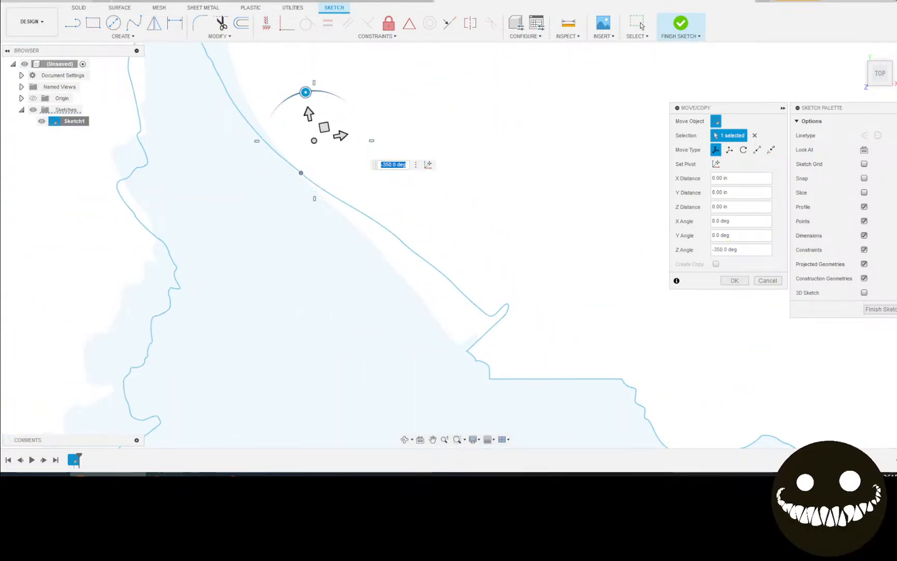
{"action": "key", "text": "ctrl+z"}
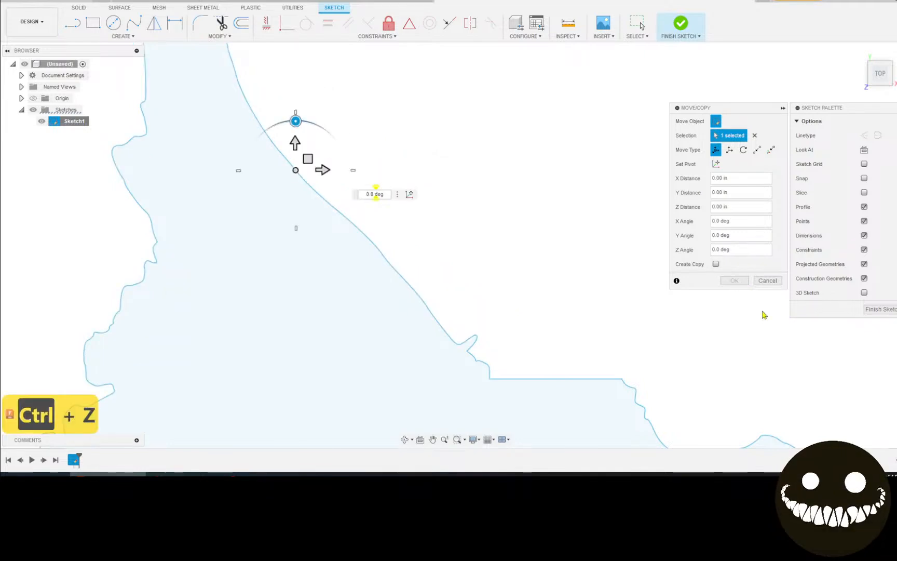
{"action": "scroll", "coordinate": [471, 385], "scroll_direction": "down", "scroll_amount": 4}
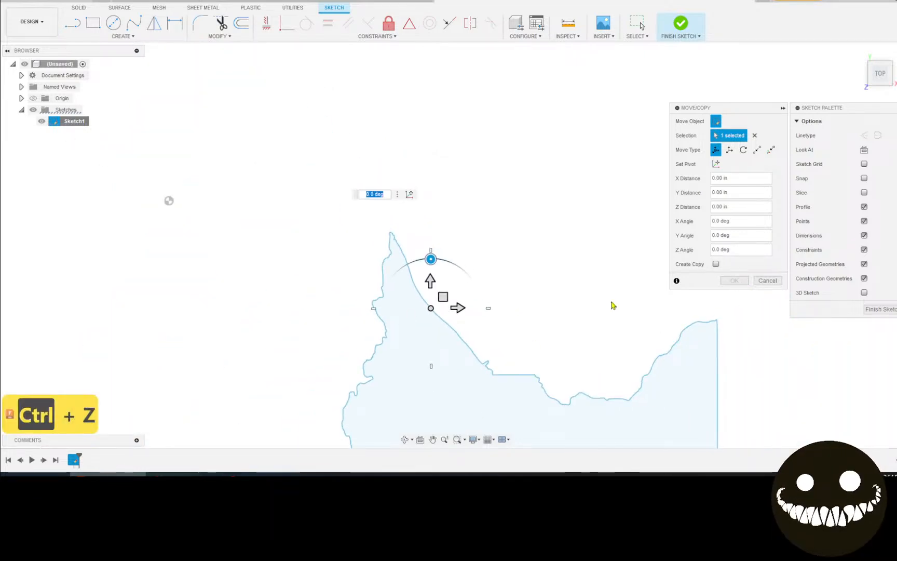
{"action": "left_click", "coordinate": [777, 282]}
{"action": "middle_click_drag", "start_coordinate": [677, 308], "coordinate": [541, 199]}
{"action": "scroll", "coordinate": [519, 208], "scroll_direction": "down", "scroll_amount": 1}
Recentre the outline, view it from the right, undo two changes, and finish Sketch1
{"action": "scroll", "coordinate": [402, 383], "scroll_direction": "down", "scroll_amount": 3}
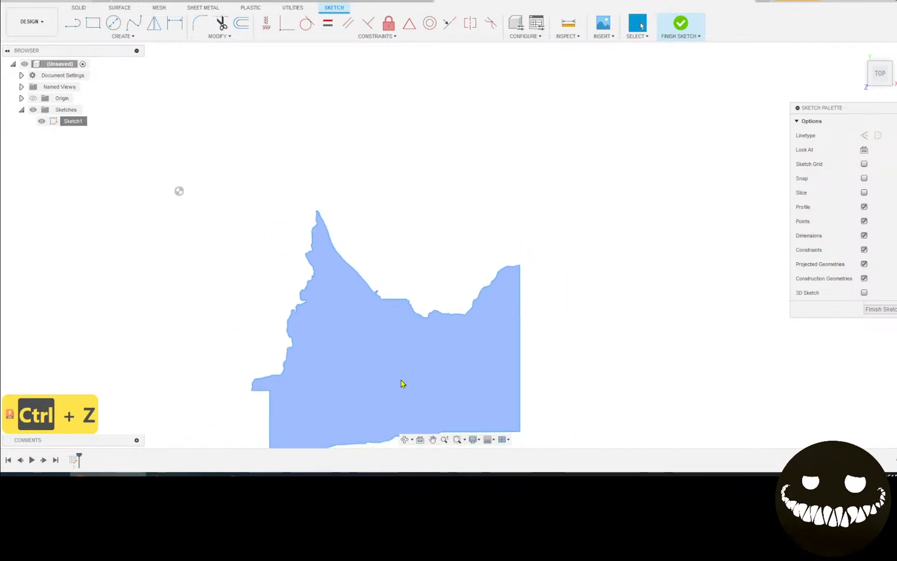
{"action": "middle_click_drag", "start_coordinate": [403, 383], "coordinate": [352, 236]}
{"action": "middle_click_drag", "start_coordinate": [403, 267], "coordinate": [463, 282]}
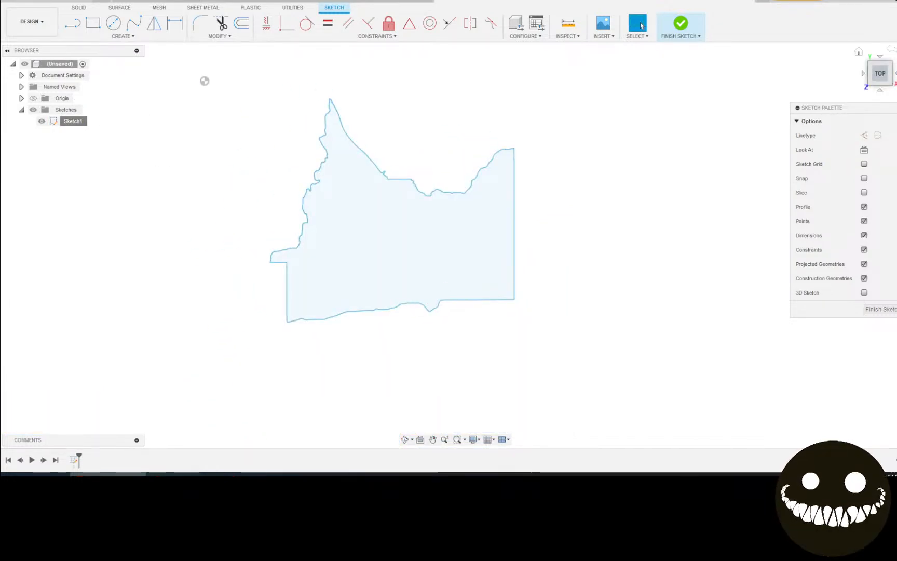
{"action": "left_click", "coordinate": [896, 73]}
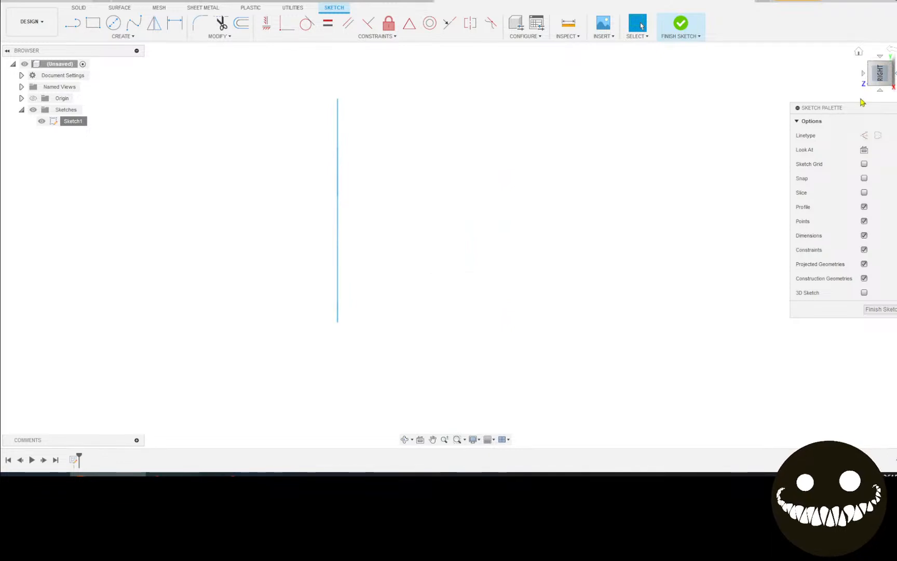
{"action": "key", "text": "ctrl+z"}
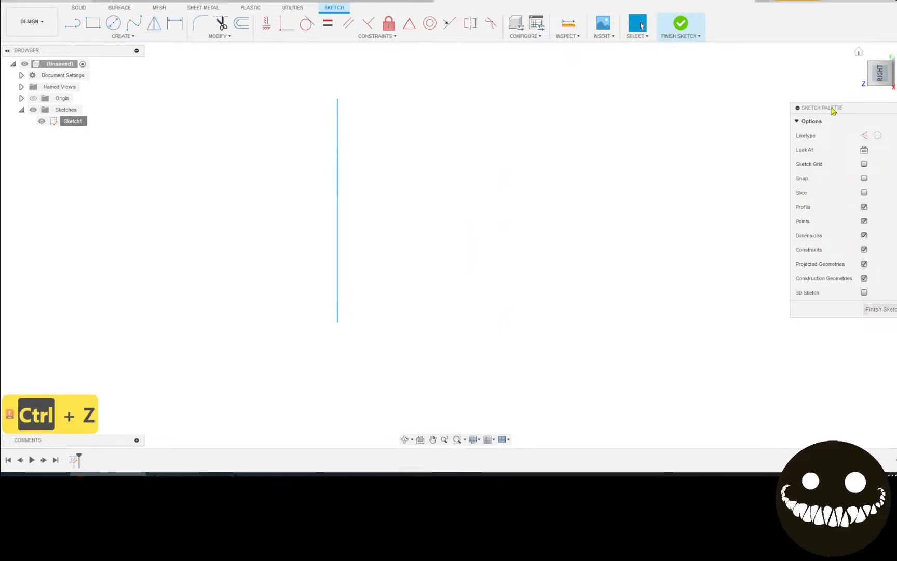
{"action": "key", "text": "ctrl+z"}
{"action": "left_click", "coordinate": [681, 24]}
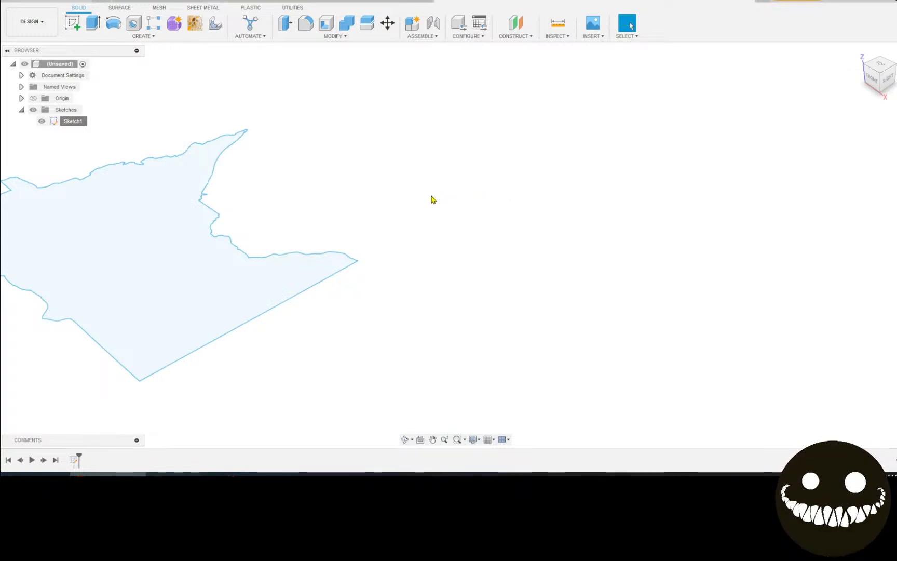
{"action": "scroll", "coordinate": [291, 223], "scroll_direction": "down", "scroll_amount": 3}
{"action": "middle_click_drag", "start_coordinate": [292, 224], "coordinate": [441, 244]}
{"action": "scroll", "coordinate": [244, 228], "scroll_direction": "up", "scroll_amount": 5}
{"action": "double_click", "coordinate": [238, 243]}
{"action": "scroll", "coordinate": [295, 264], "scroll_direction": "down", "scroll_amount": 3}
{"action": "left_click", "coordinate": [561, 282]}
{"action": "scroll", "coordinate": [427, 241], "scroll_direction": "up", "scroll_amount": 10}
{"action": "scroll", "coordinate": [214, 183], "scroll_direction": "up", "scroll_amount": 5}
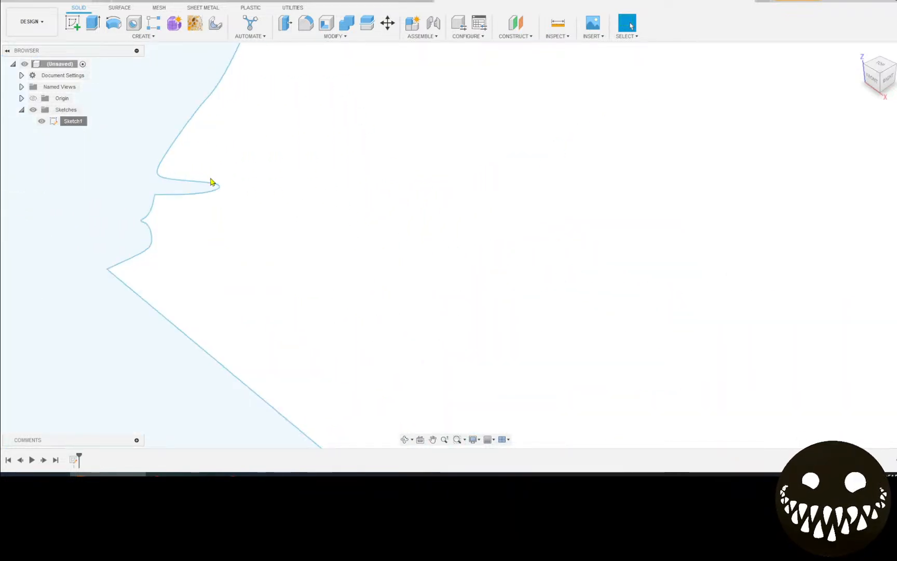
{"action": "left_click", "coordinate": [166, 182]}
{"action": "double_click", "coordinate": [167, 182]}
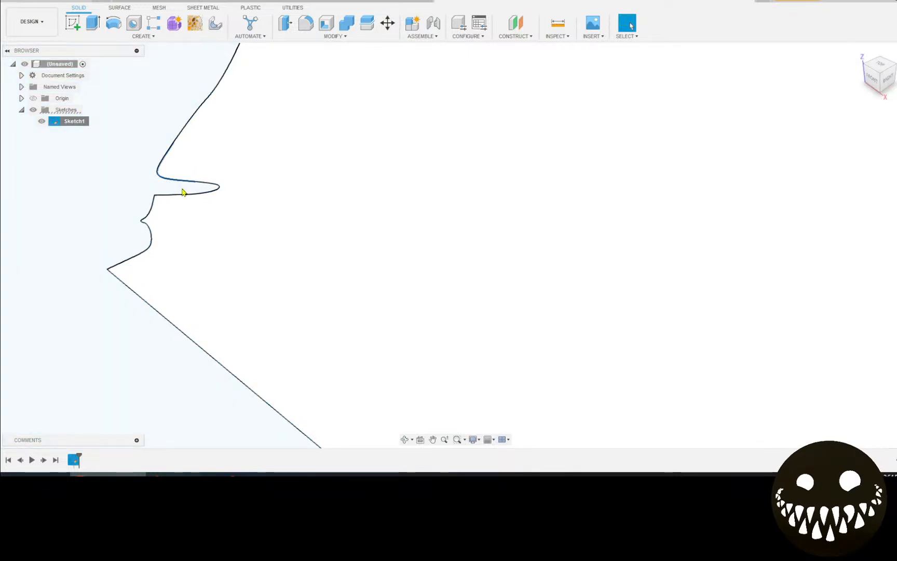
{"action": "left_click", "coordinate": [209, 185]}
{"action": "left_click", "coordinate": [202, 187]}
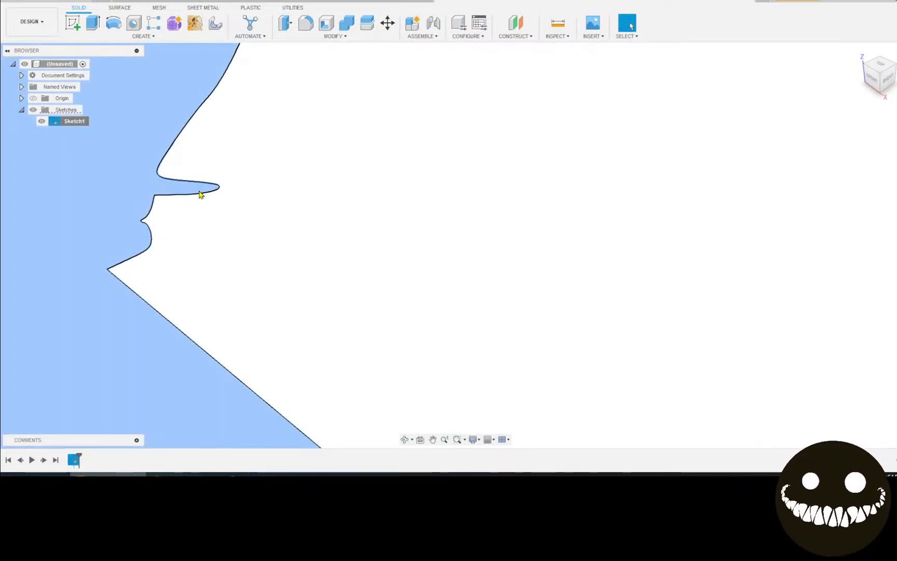
{"action": "left_click", "coordinate": [210, 161]}
{"action": "left_click", "coordinate": [167, 165]}
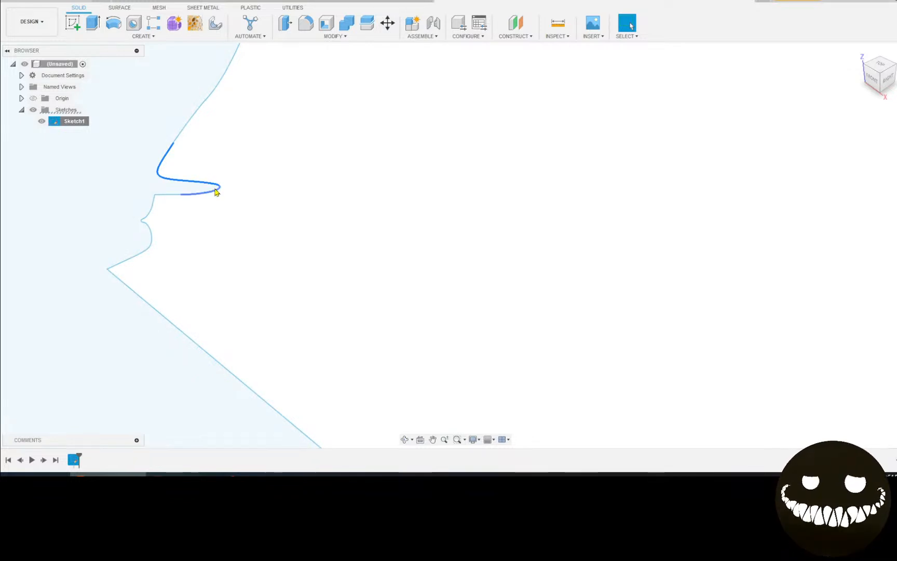
{"action": "key", "text": "m"}
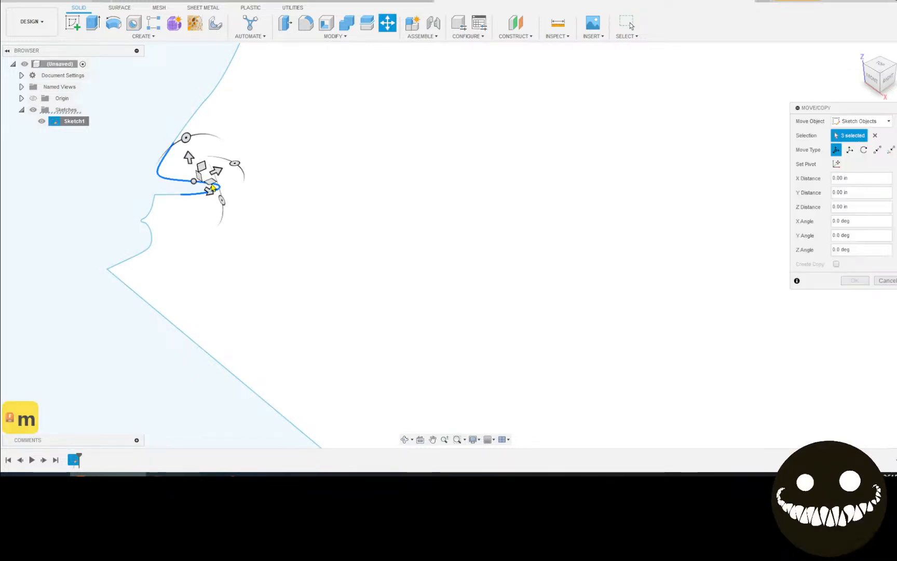
{"action": "mouse_move", "coordinate": [213, 179]}
{"action": "left_mouse_down"}
{"action": "mouse_move", "coordinate": [238, 191]}
{"action": "mouse_move", "coordinate": [264, 183]}
{"action": "mouse_move", "coordinate": [283, 190]}
{"action": "mouse_move", "coordinate": [289, 205]}
{"action": "mouse_move", "coordinate": [318, 188]}
{"action": "mouse_move", "coordinate": [304, 200]}
{"action": "mouse_move", "coordinate": [337, 193]}
{"action": "mouse_move", "coordinate": [341, 178]}
{"action": "left_mouse_up"}
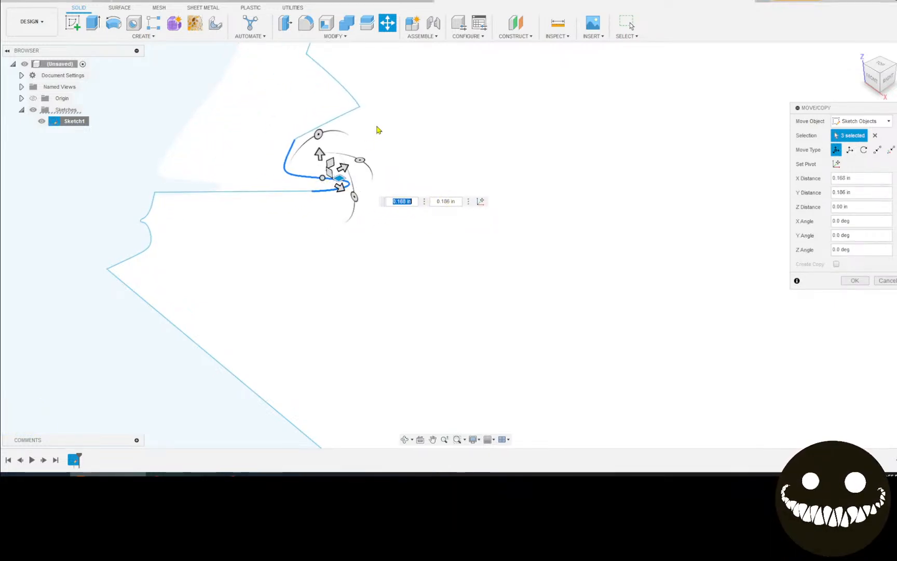
{"action": "key", "text": "Return"}
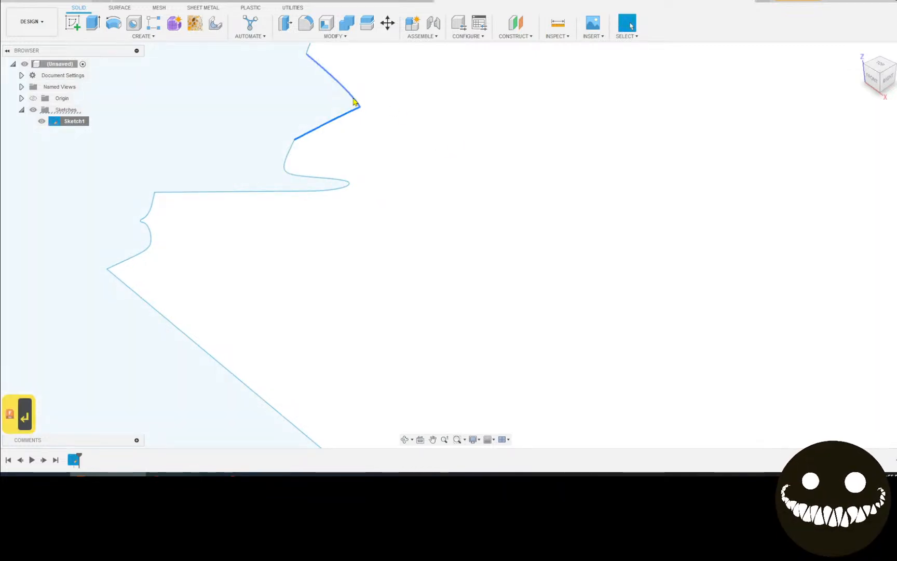
{"action": "left_click_drag", "start_coordinate": [360, 108], "coordinate": [223, 104]}
{"action": "scroll", "coordinate": [292, 93], "scroll_direction": "down", "scroll_amount": 4}
{"action": "scroll", "coordinate": [533, 285], "scroll_direction": "down", "scroll_amount": 6}
{"action": "scroll", "coordinate": [514, 293], "scroll_direction": "down", "scroll_amount": 1}
{"action": "middle_click_drag", "start_coordinate": [514, 293], "coordinate": [456, 323]}
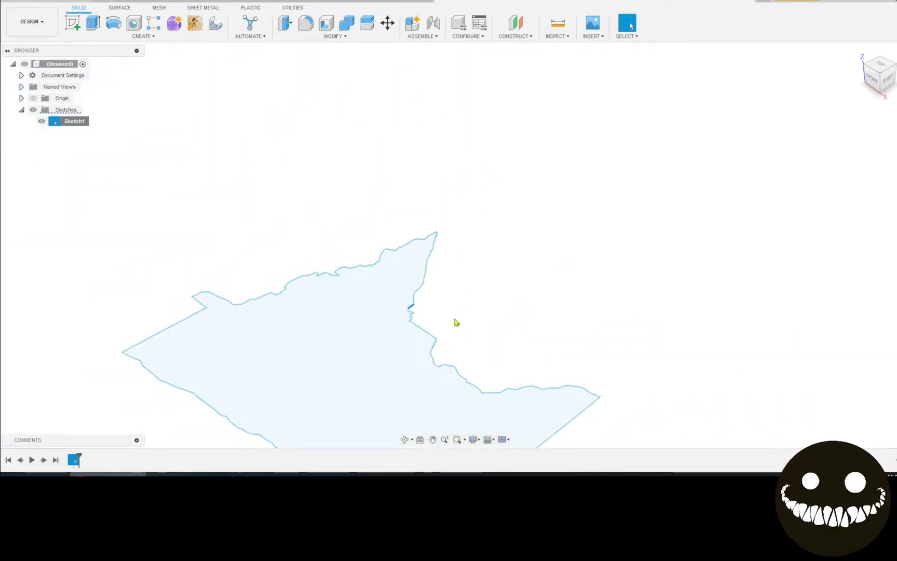
{"action": "key", "text": "ctrl+z"}
{"action": "key", "text": "ctrl+z"}
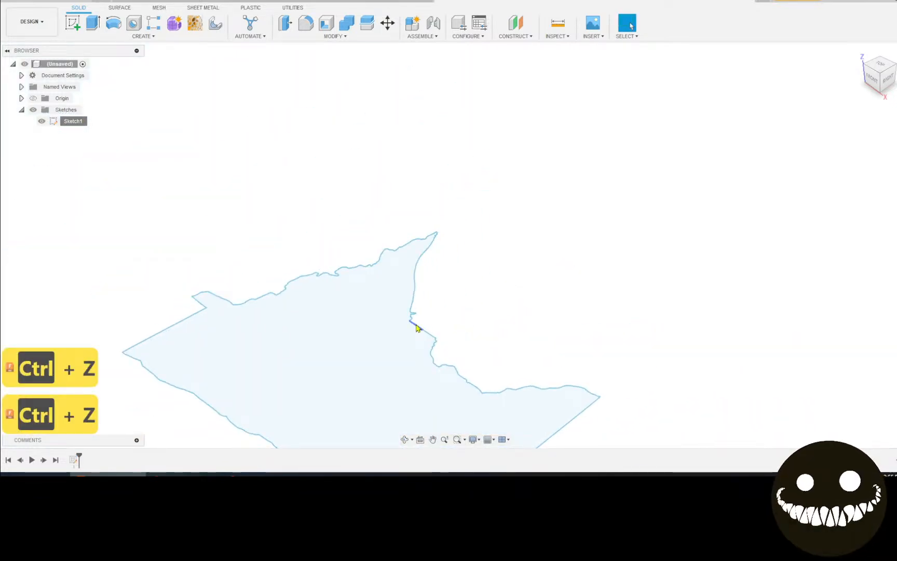